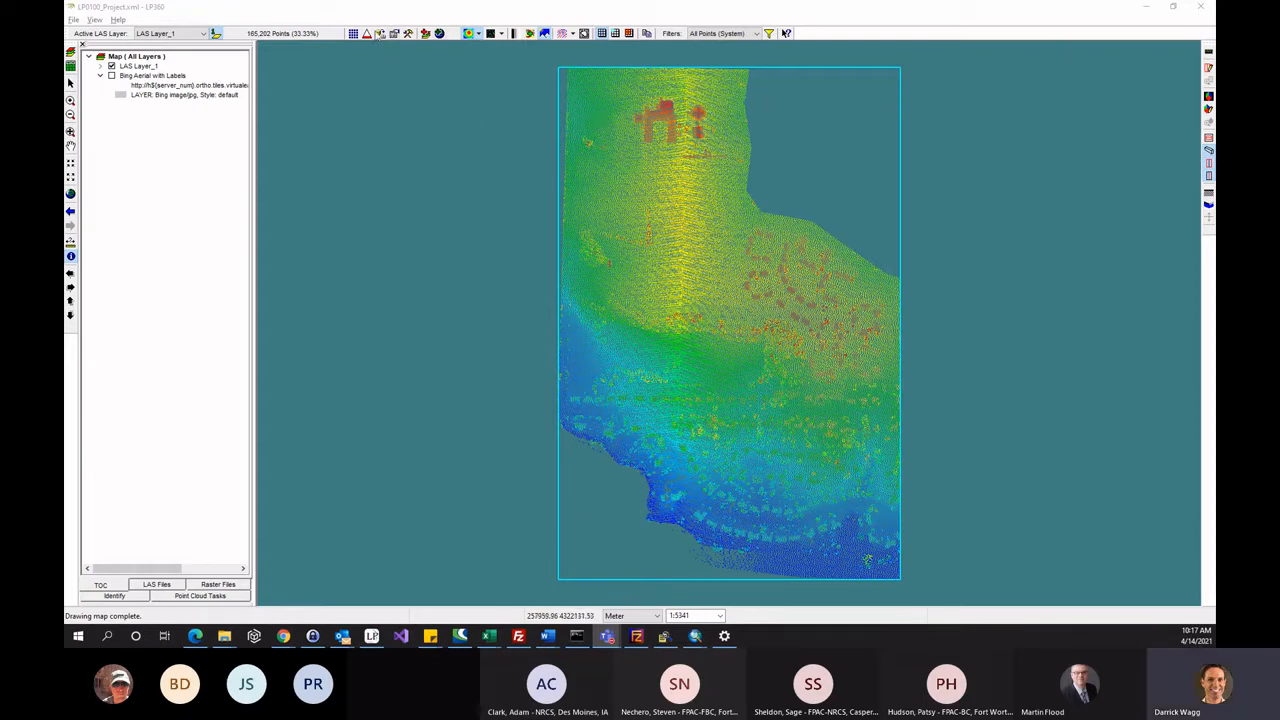
Float the Viewer Integration toolbar over the map and toggle the Profile window on and off.
click(95, 20)
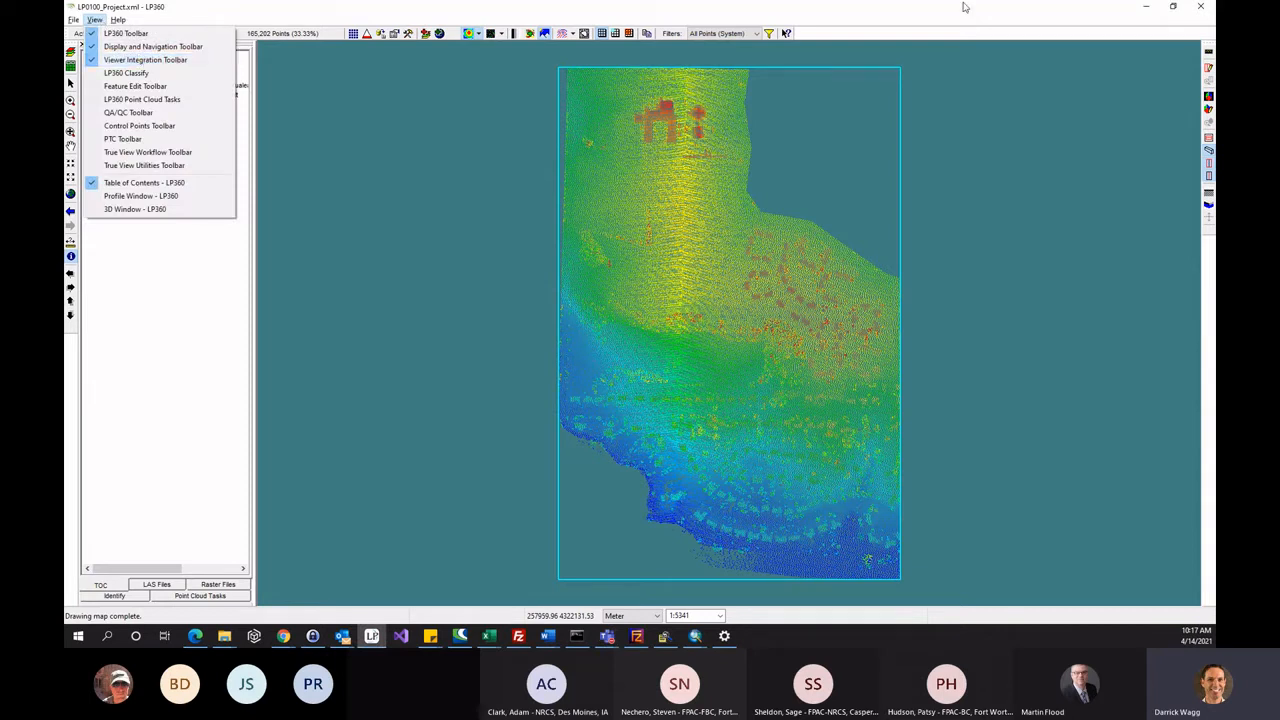
click(1114, 60)
drag(1205, 48, 607, 180)
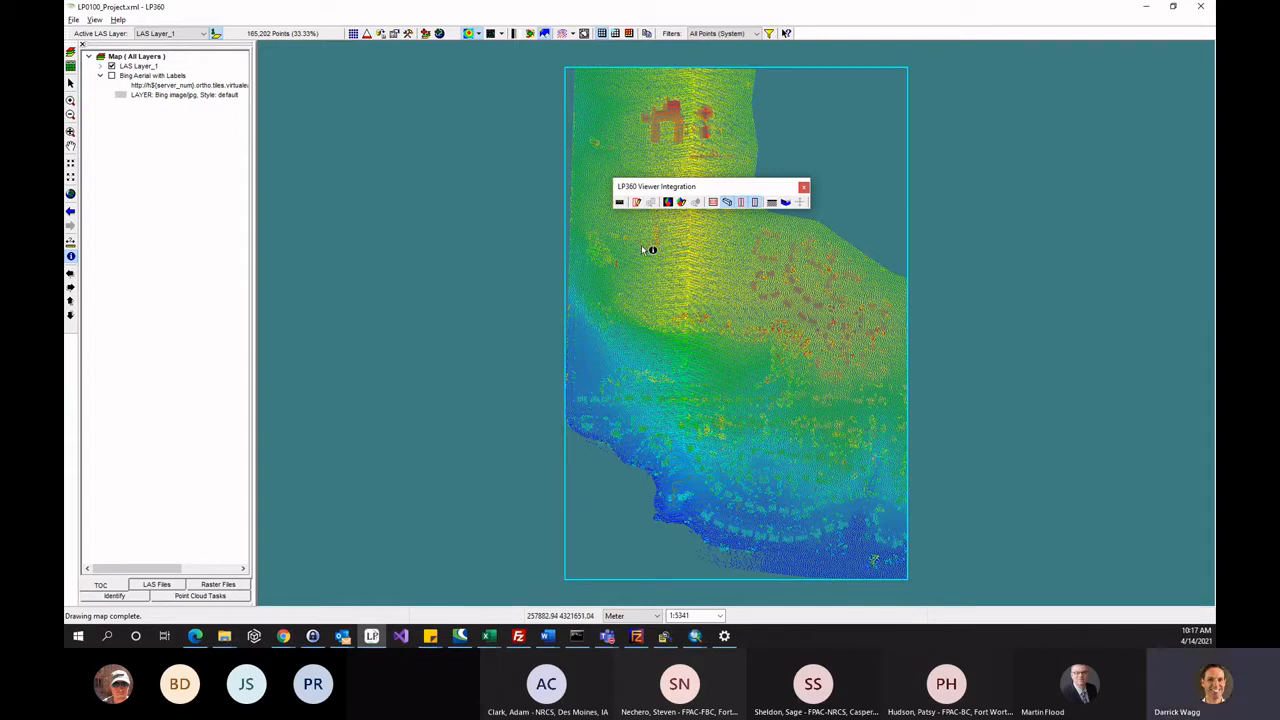
click(620, 203)
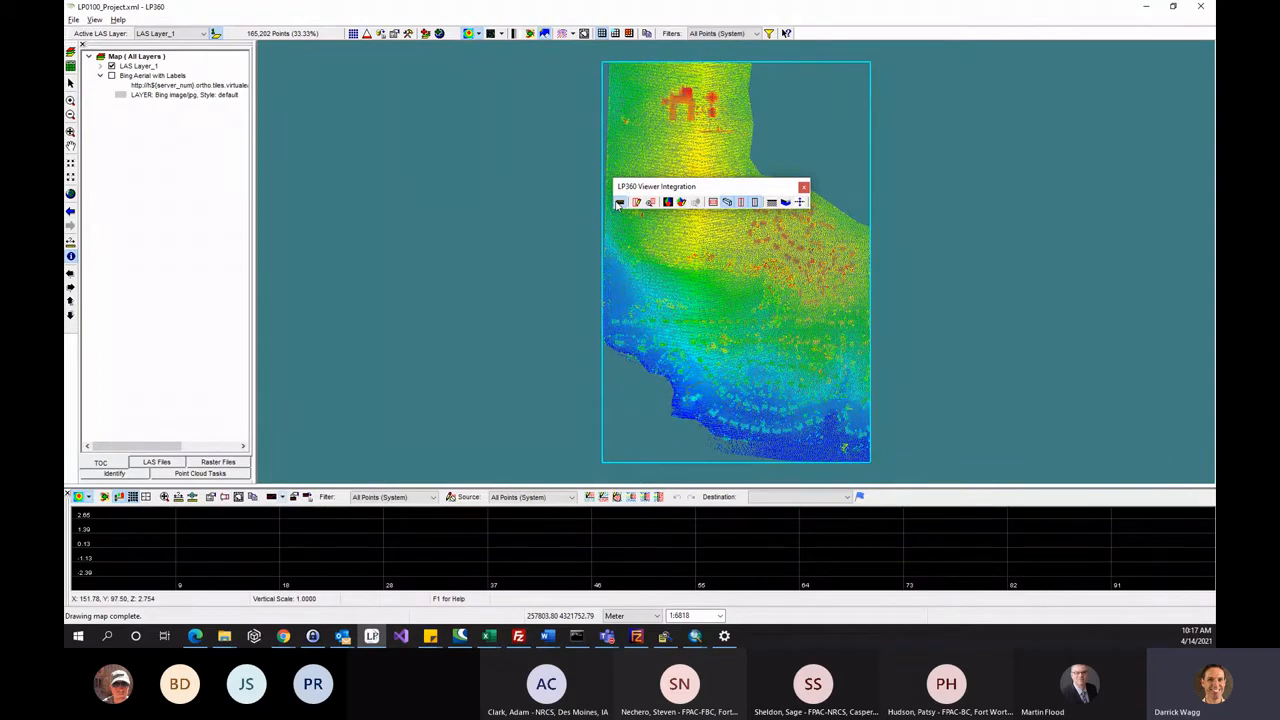
click(619, 202)
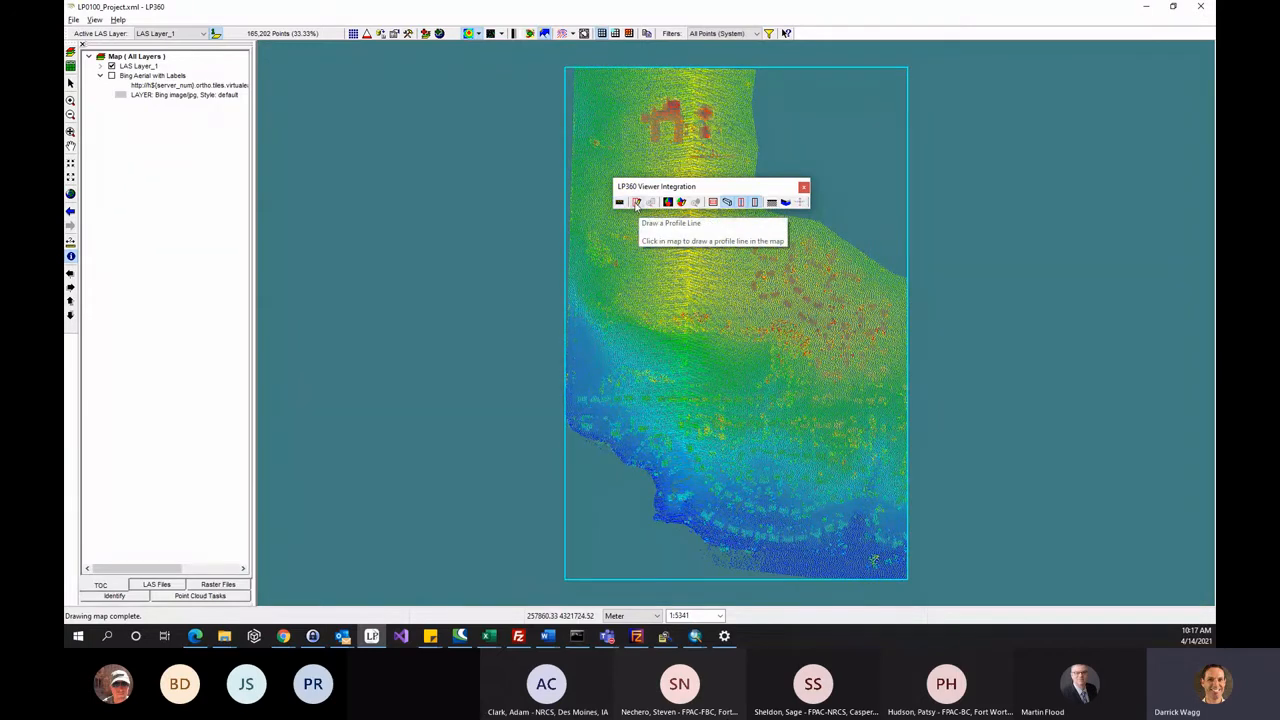
Draw a profile line across the buildings at the north end of the point cloud and display the Bing Aerial with Labels layer.
click(636, 203)
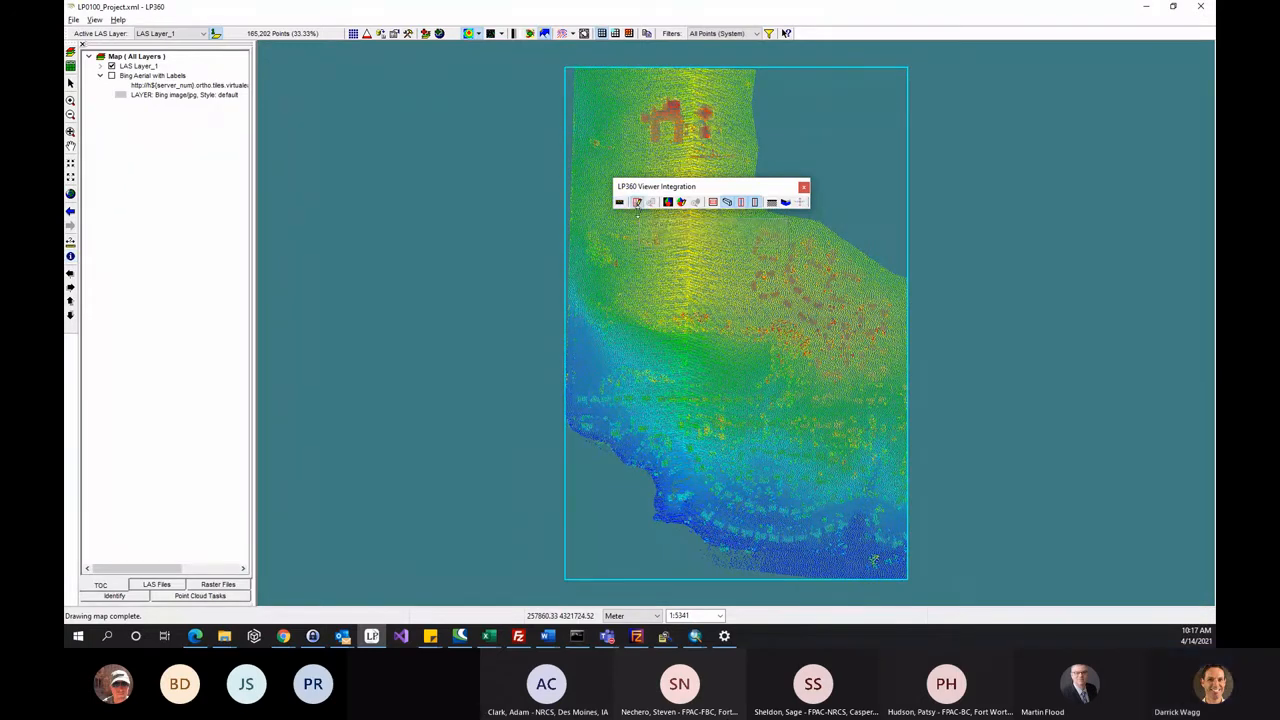
click(623, 119)
click(718, 118)
click(720, 119)
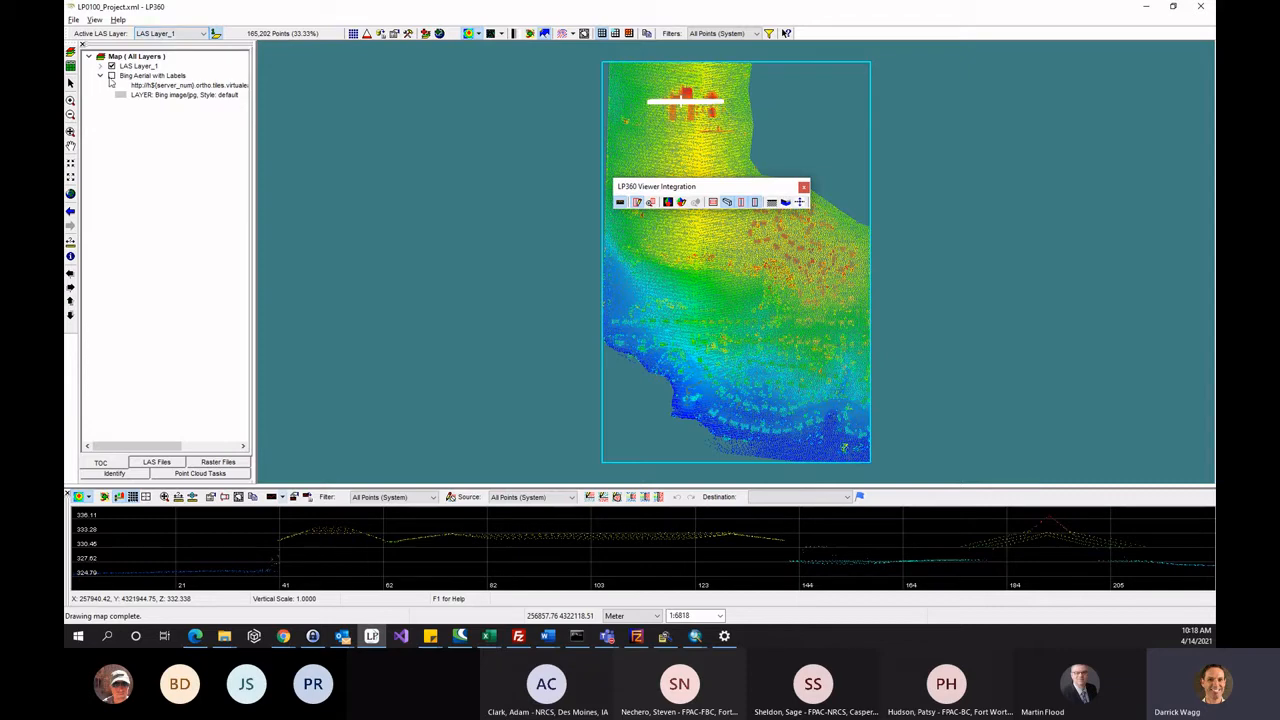
click(111, 76)
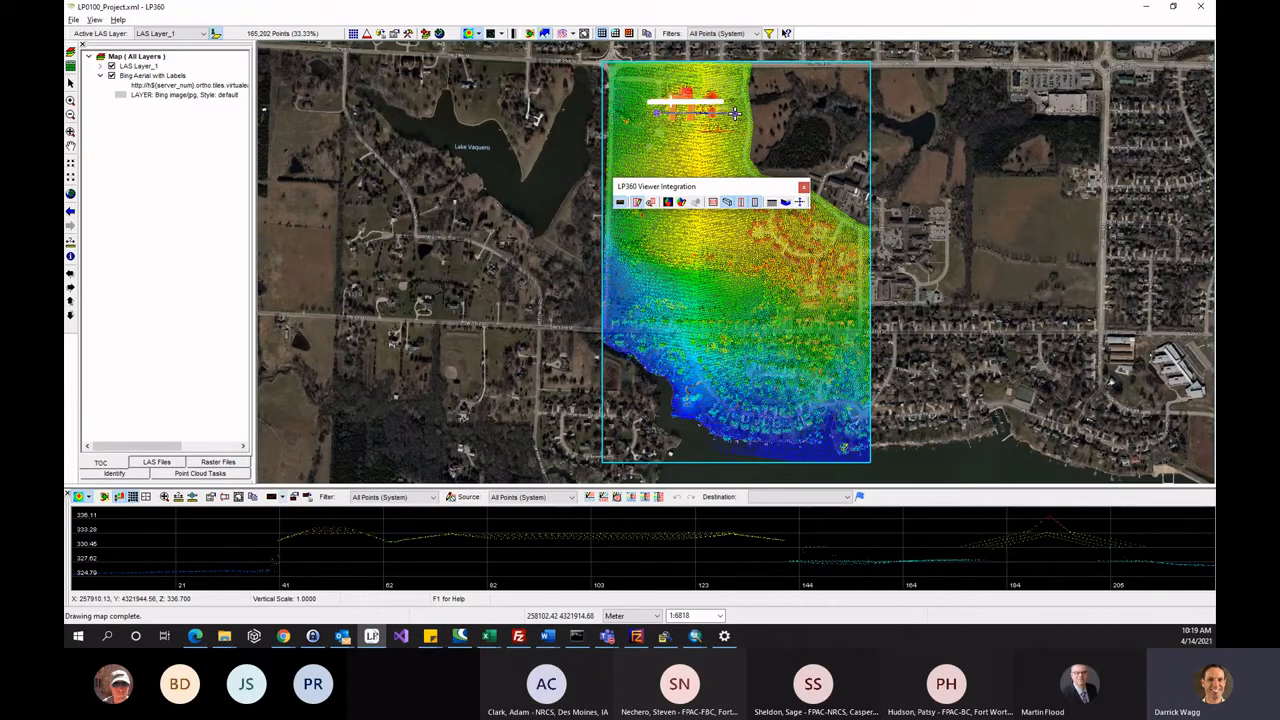
Draw a profile line along the south side of the northern buildings with a depth of 1, and increase its depth to 2.
click(735, 114)
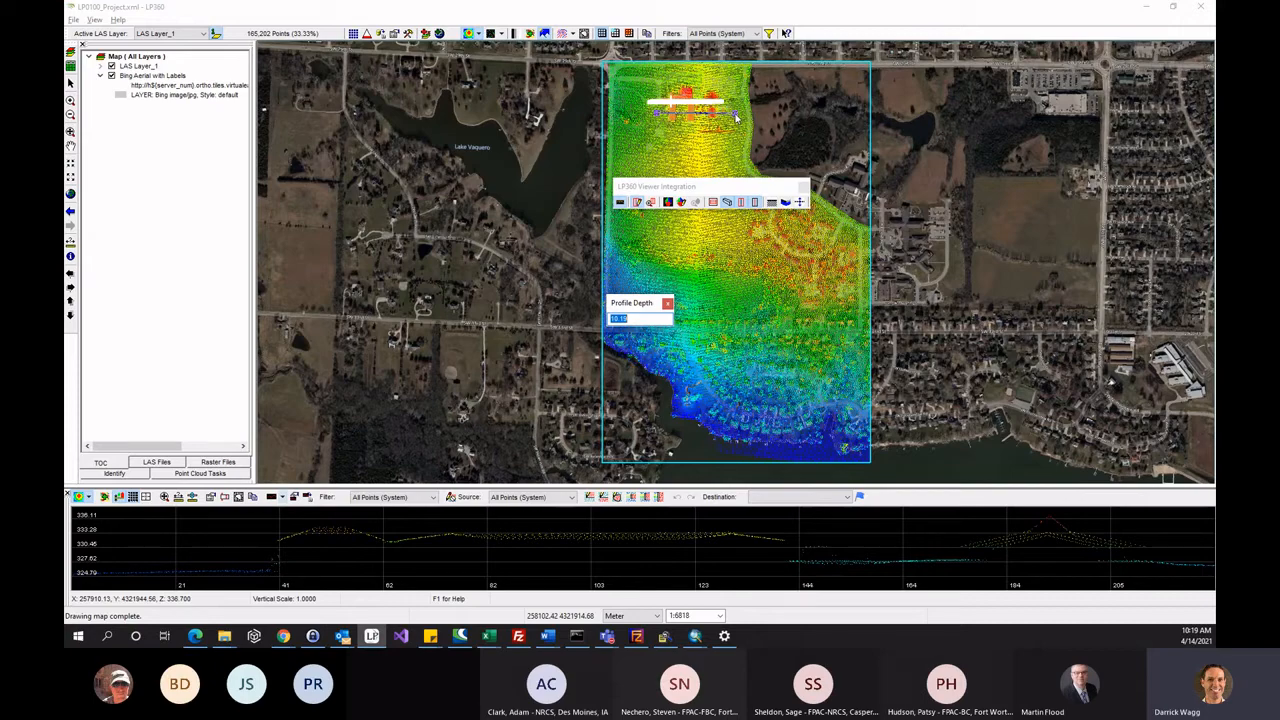
text(1)
key(Return)
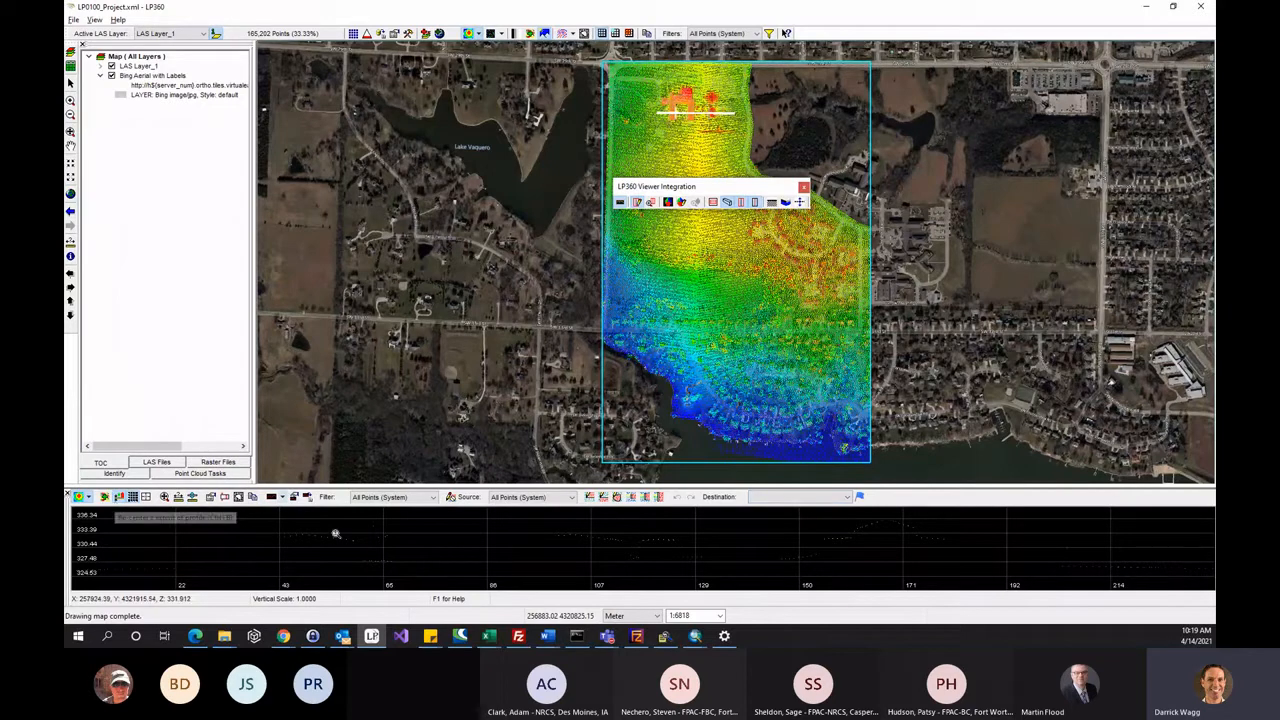
click(225, 497)
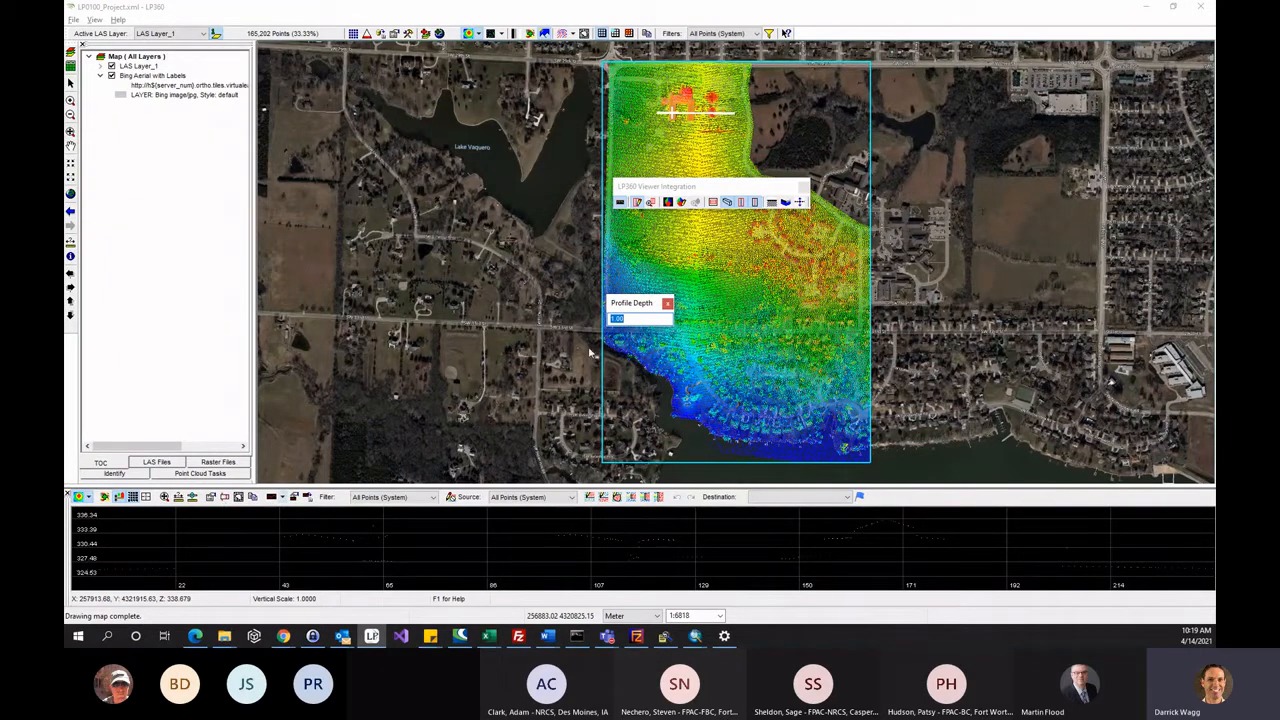
key(Return)
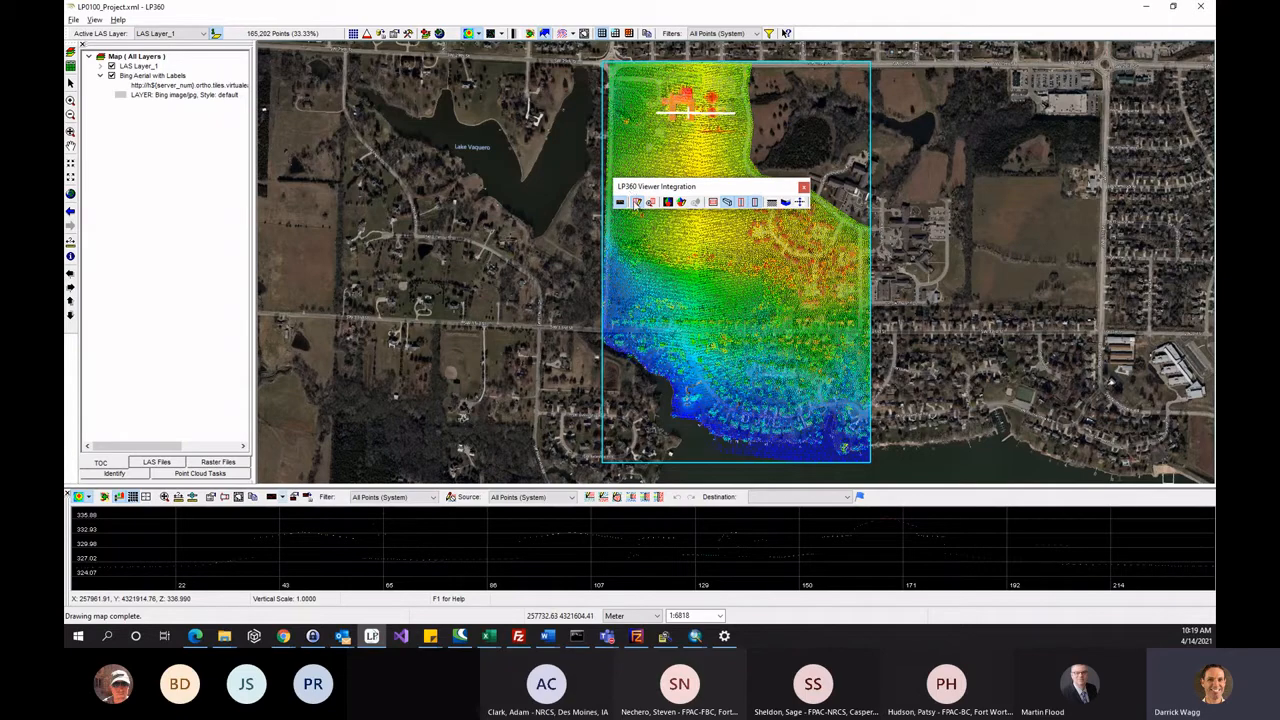
Draw a west-to-east profile line across the middle of the point cloud, keeping the profile depth at 2.
click(637, 203)
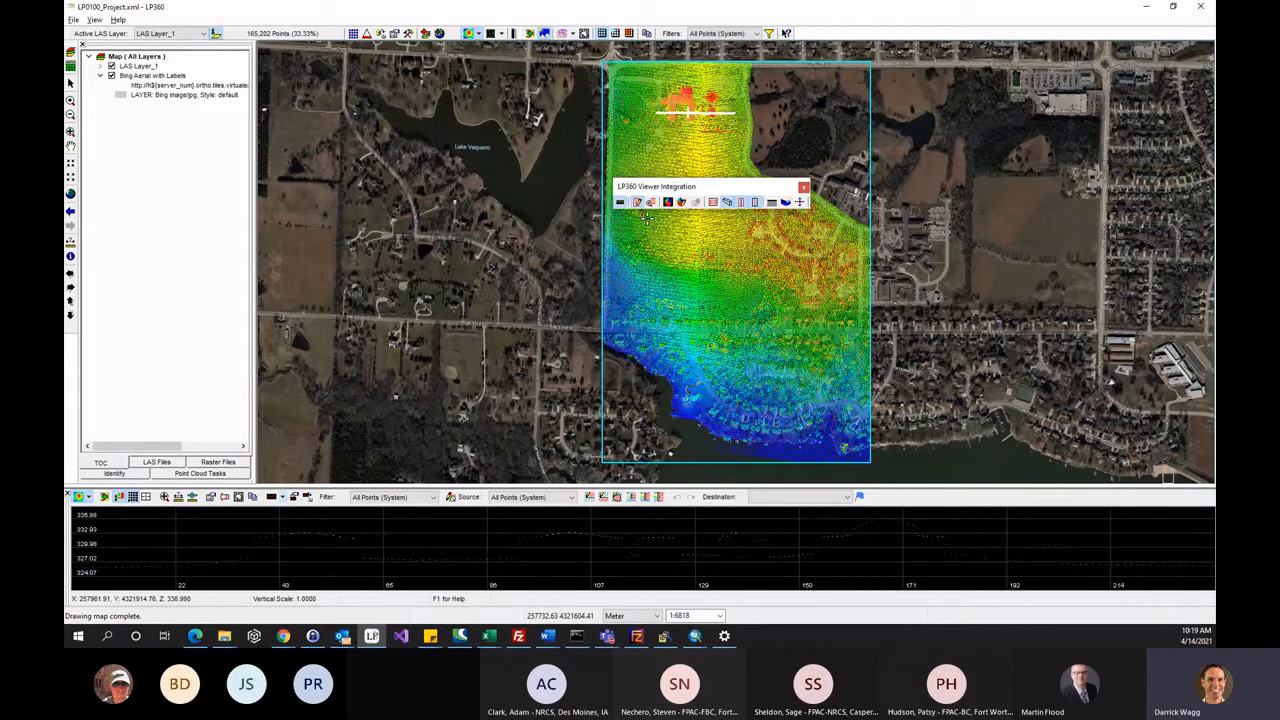
click(653, 277)
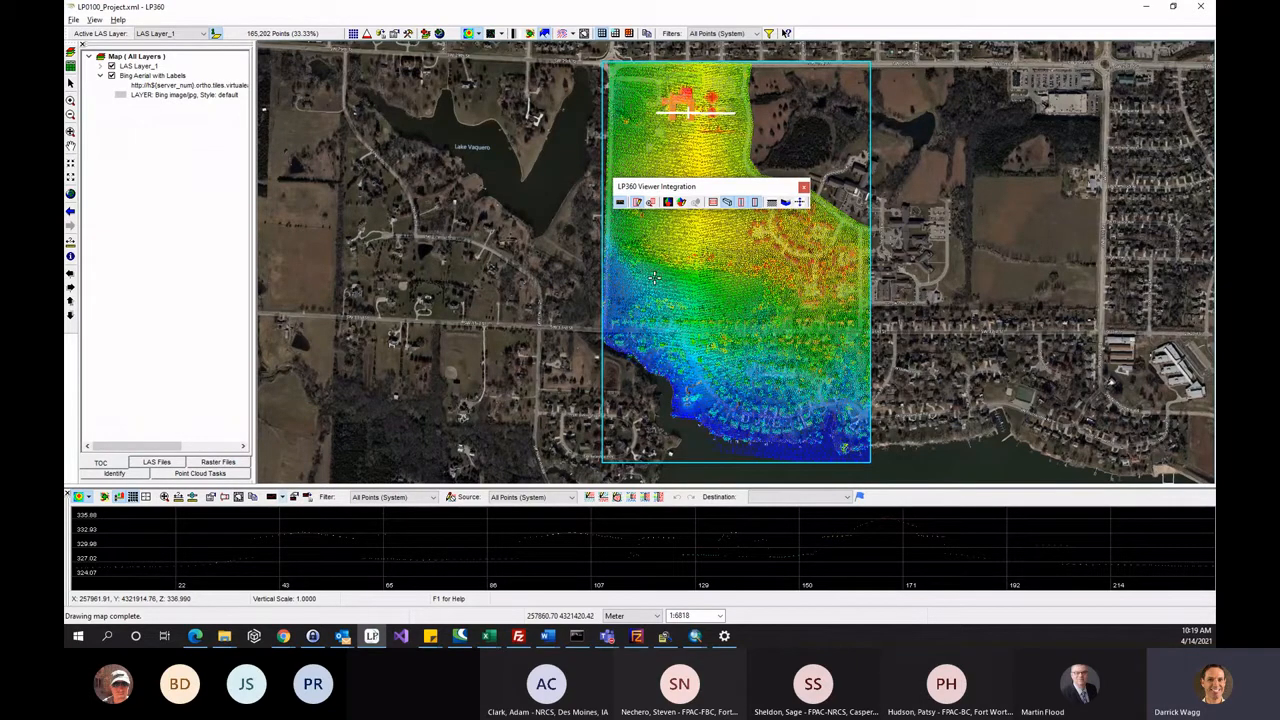
click(772, 270)
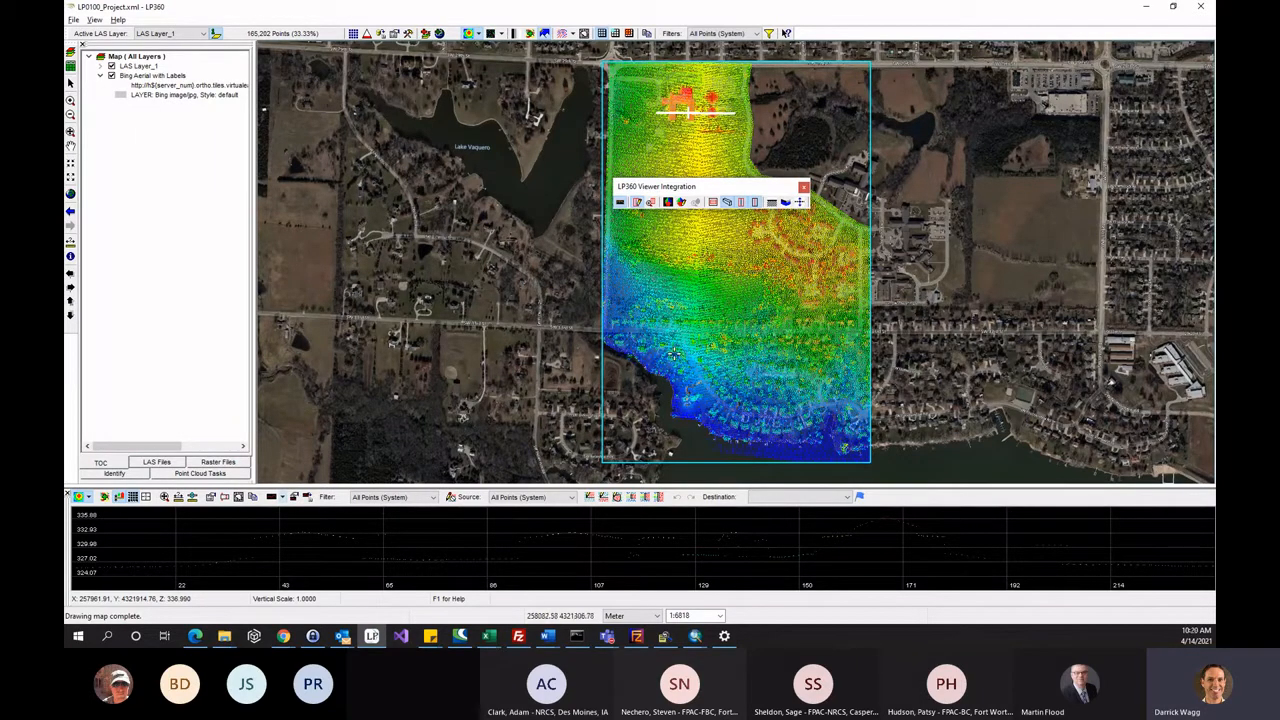
click(772, 298)
key(Return)
click(767, 275)
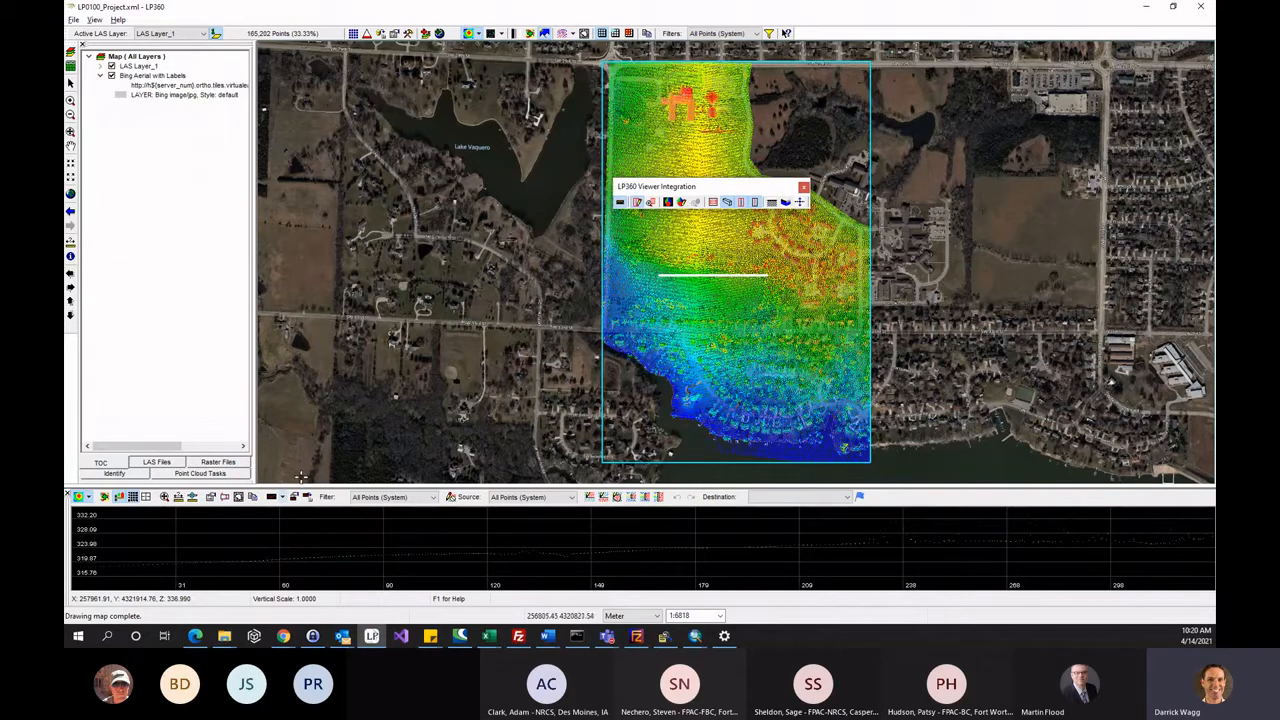
Check the profile depth setting of the current line and leave it as it is.
click(226, 497)
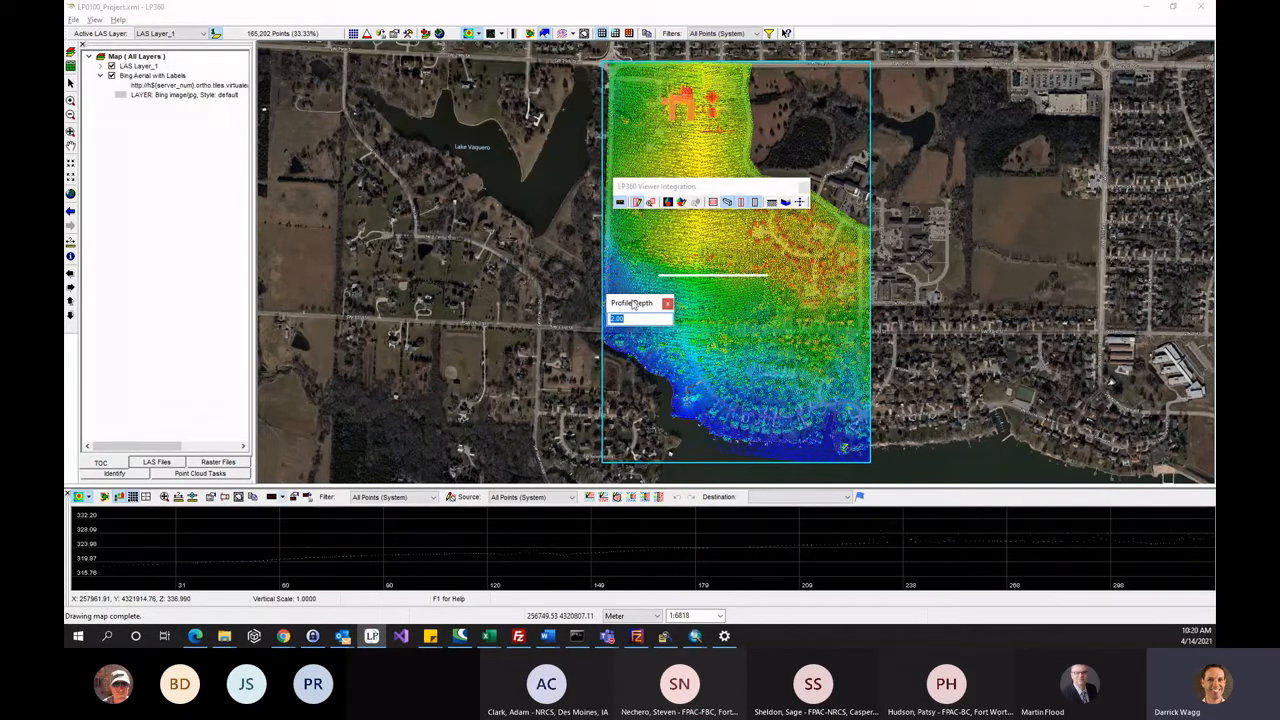
drag(635, 305, 671, 314)
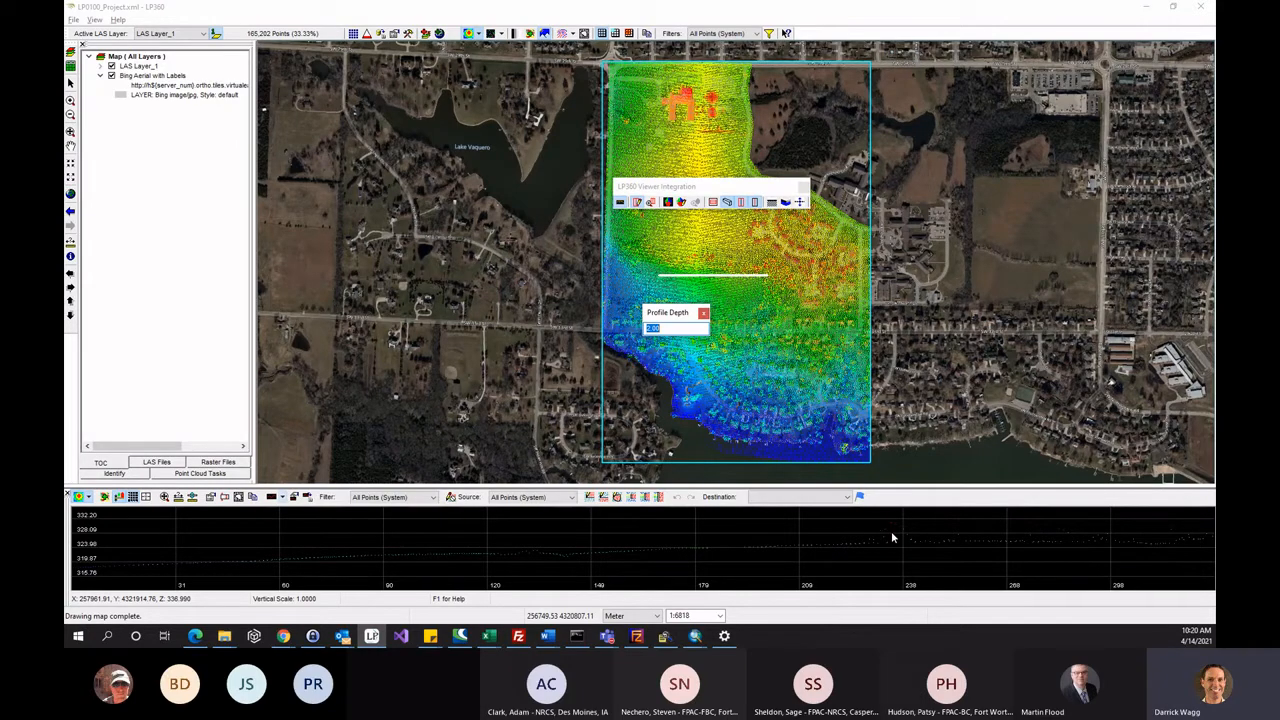
click(703, 313)
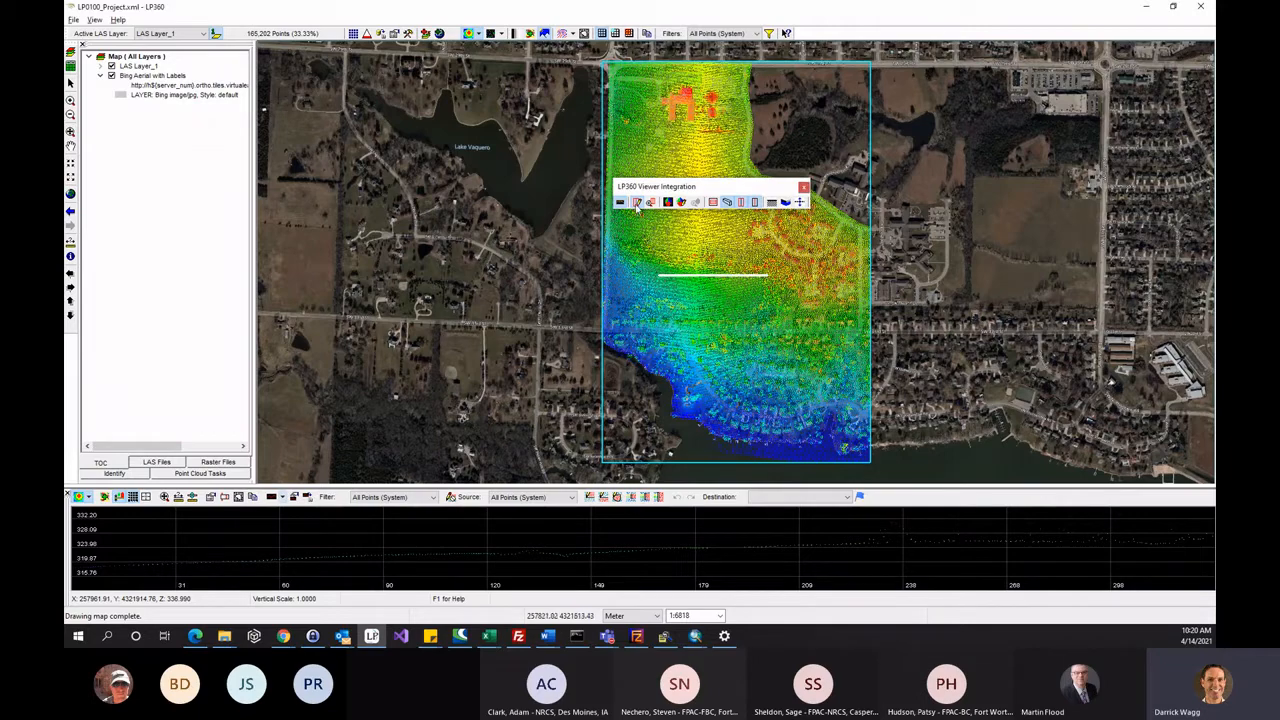
Draw a new west-to-east profile line slightly north of the previous one, accepting the profile depth of 2.
click(637, 203)
click(673, 245)
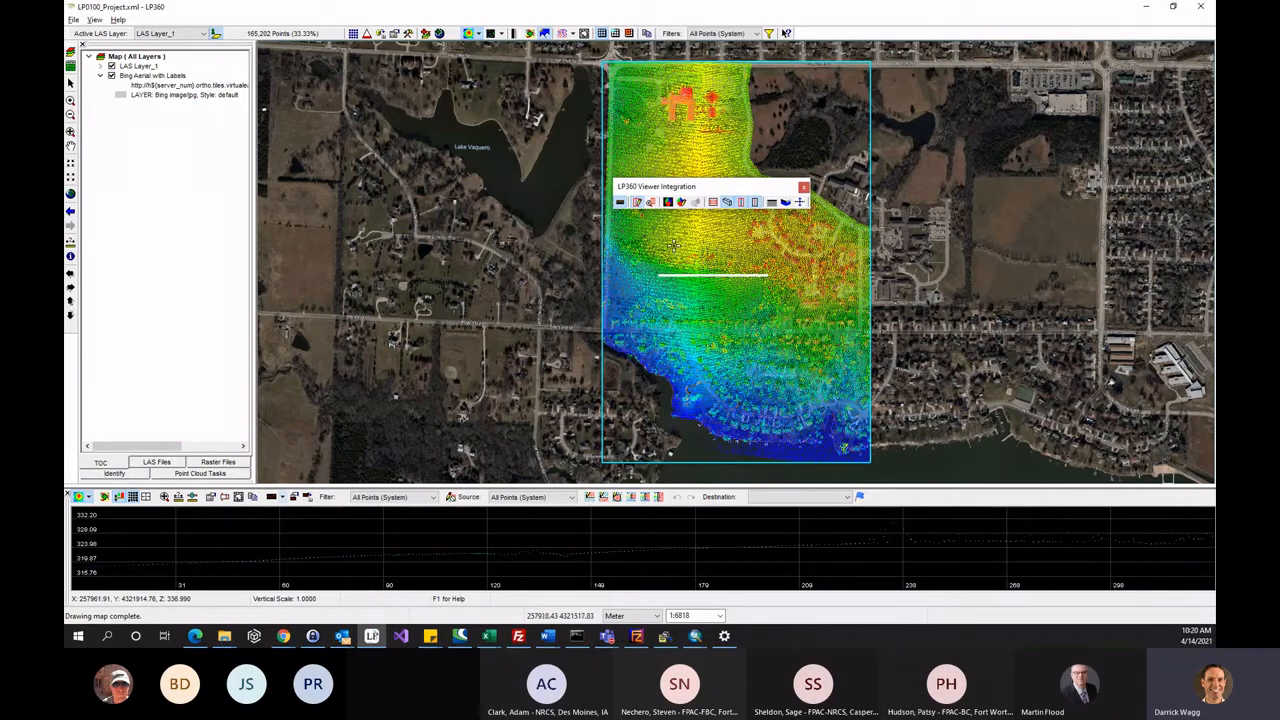
click(763, 243)
click(763, 253)
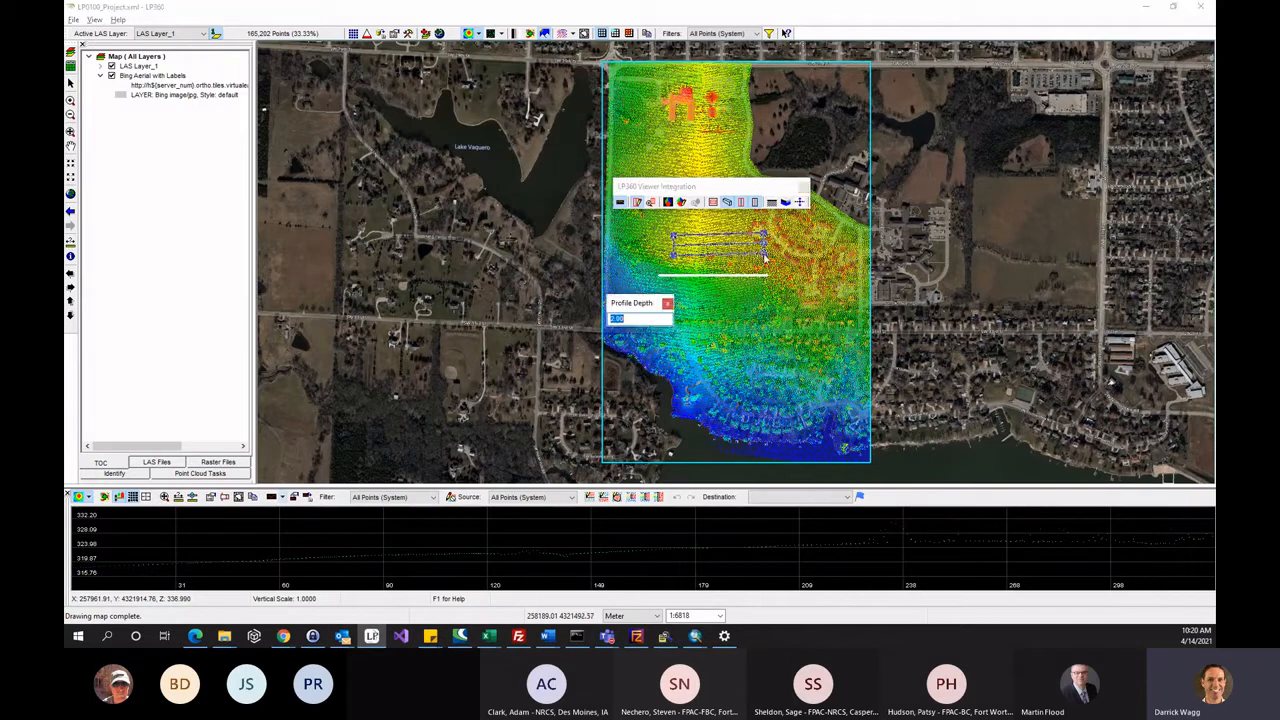
key(Return)
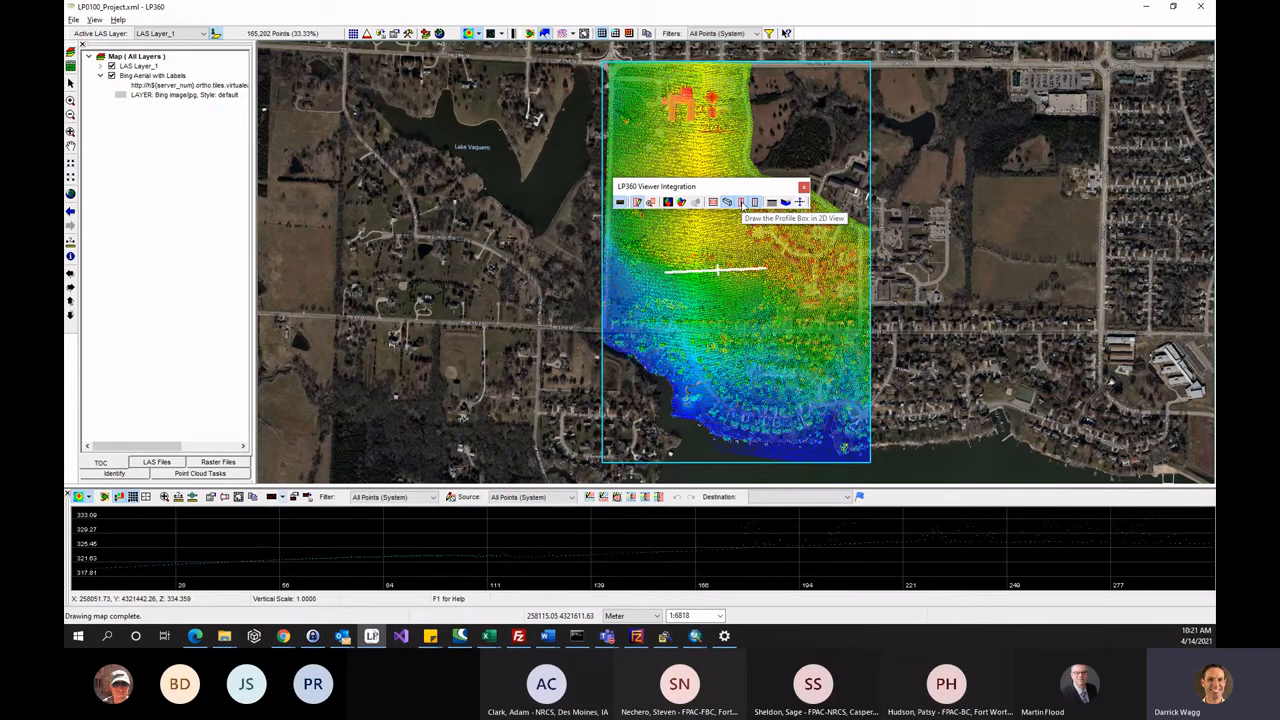
Examine how the profile box and profile centerline are drawn along the profile line in the 2D view.
click(742, 203)
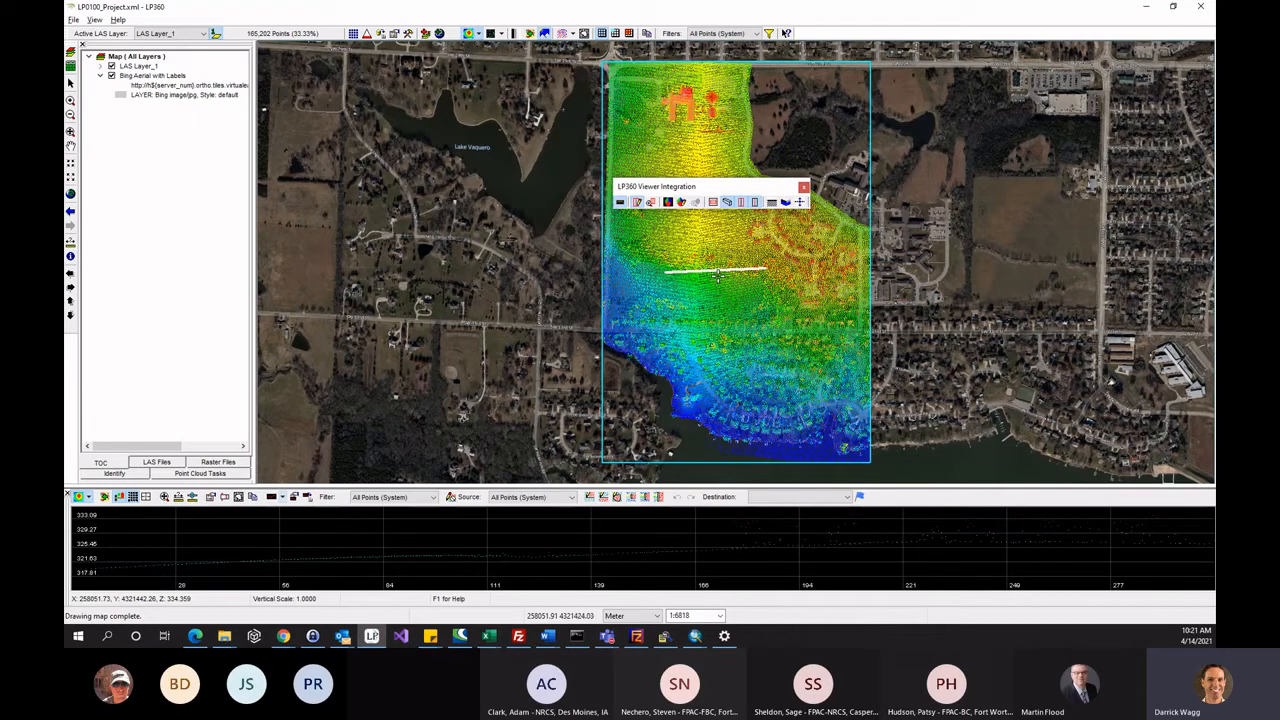
scroll(719, 271, up, 1)
scroll(719, 271, up, 4)
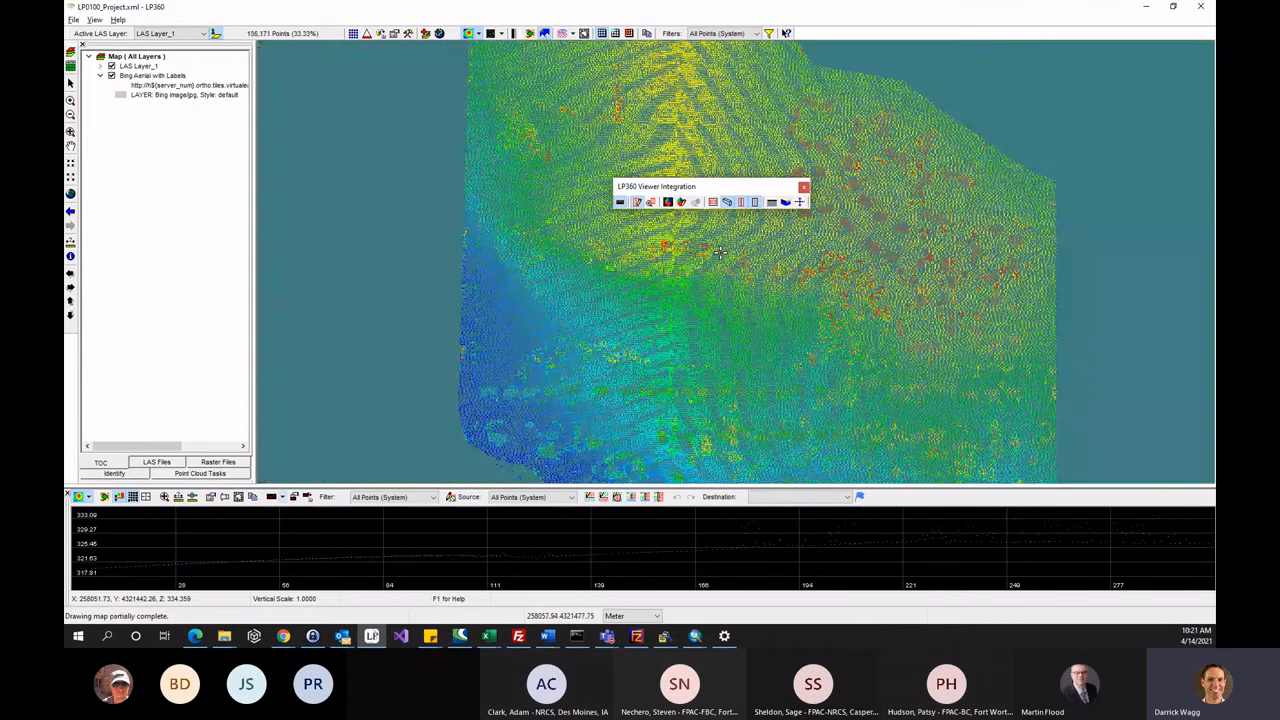
scroll(719, 278, up, 3)
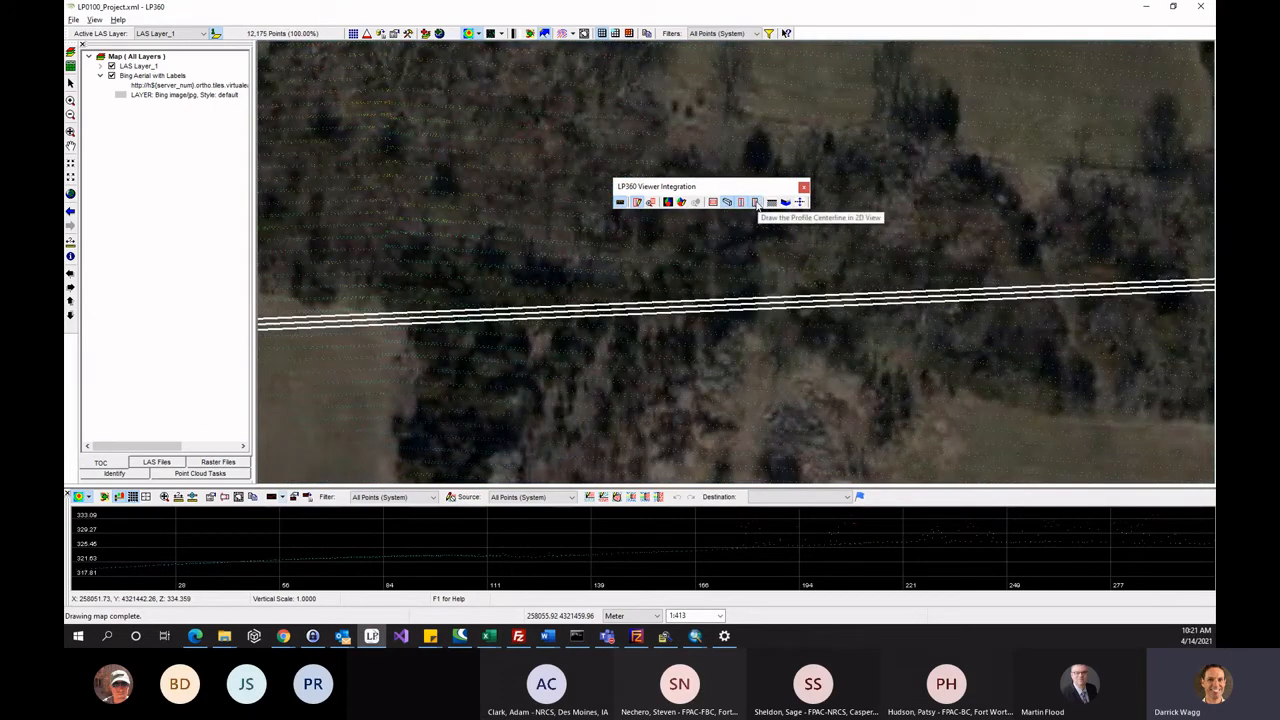
click(757, 203)
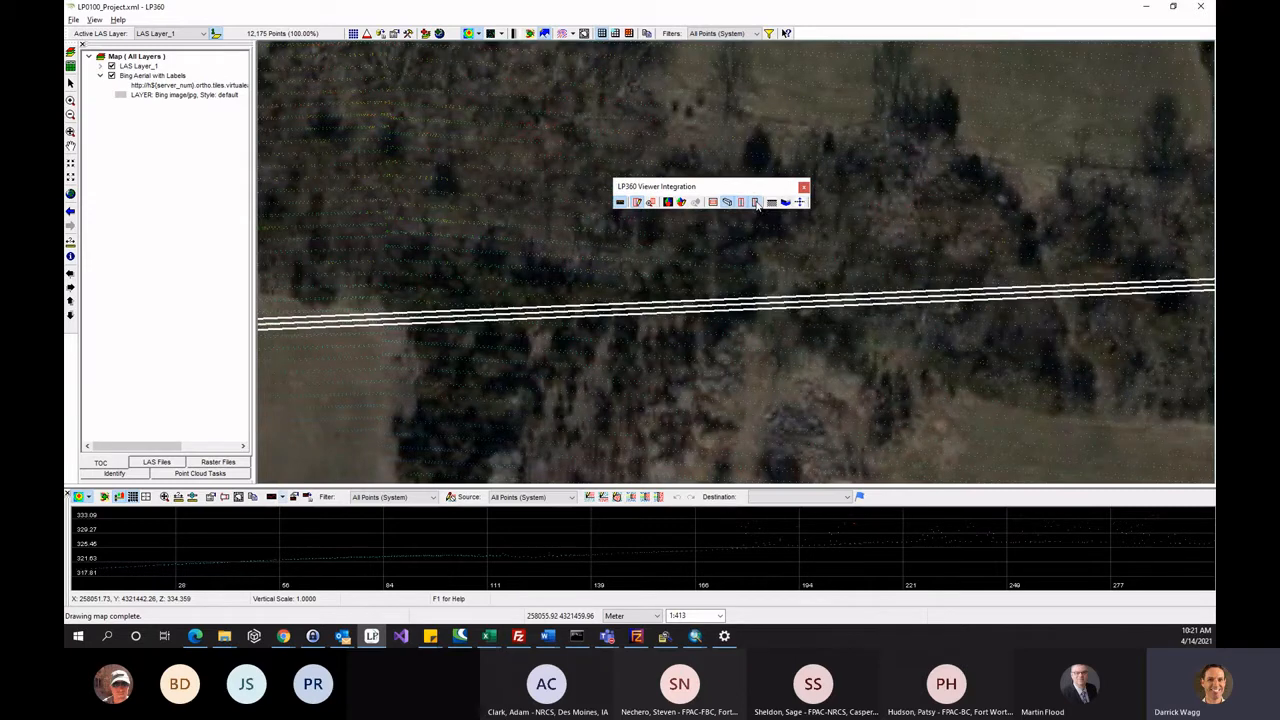
click(687, 327)
scroll(686, 317, down, 3)
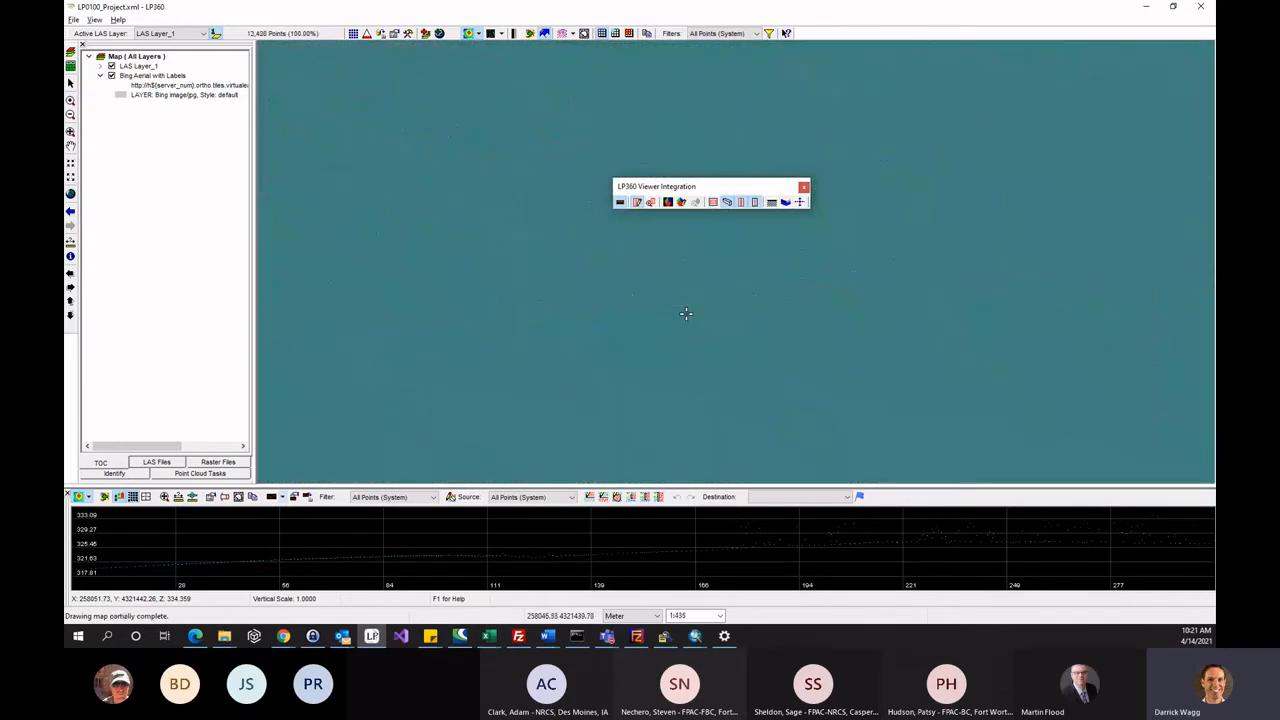
scroll(686, 314, down, 2)
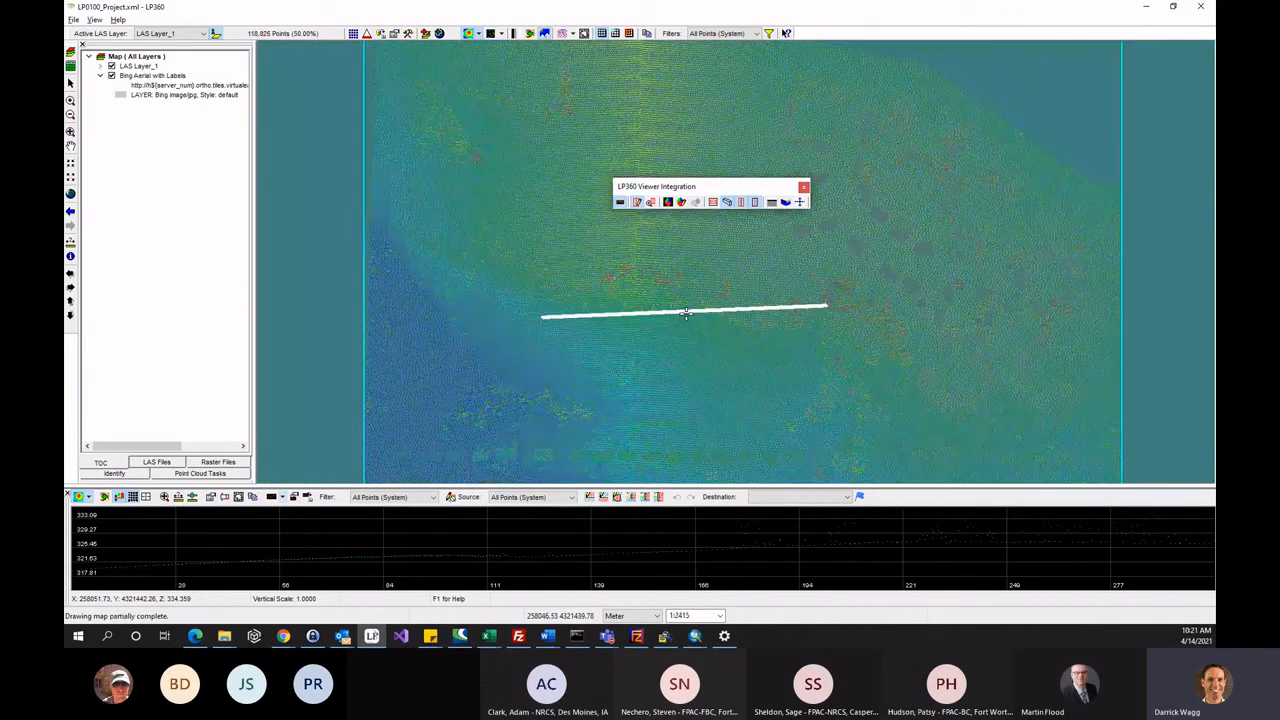
scroll(686, 314, down, 1)
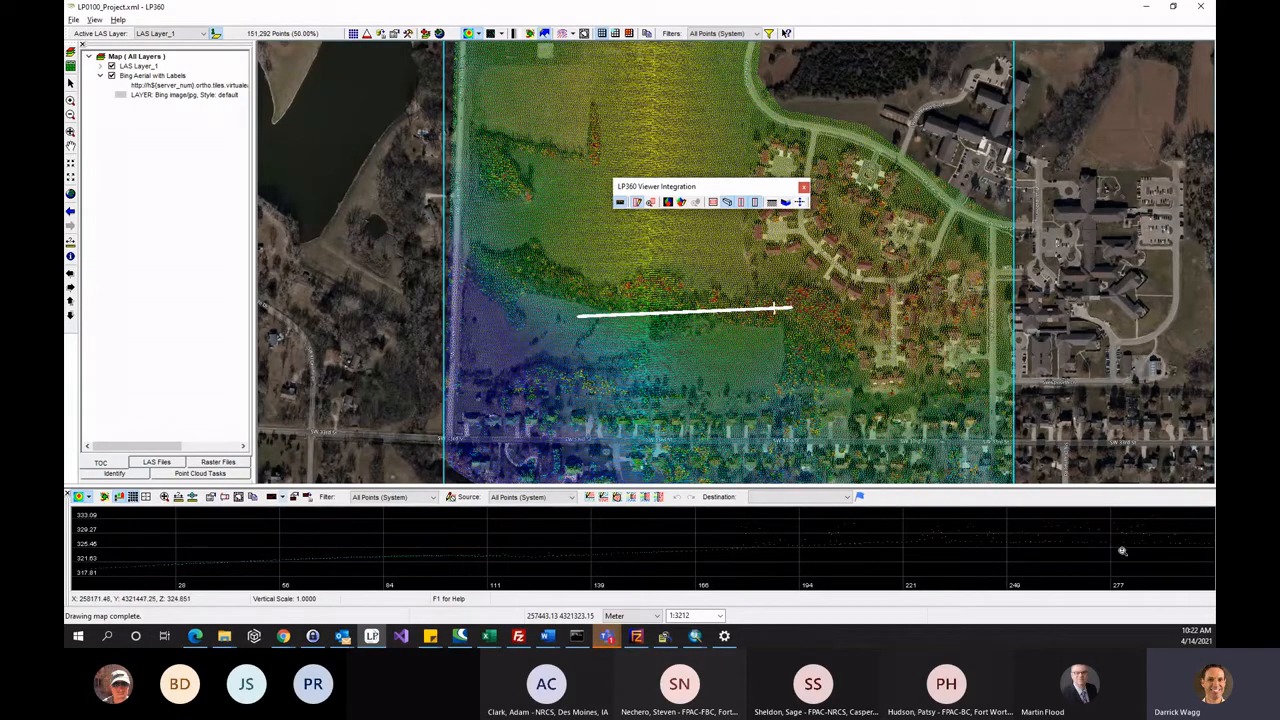
Draw a profile line from east to west through the tree belt north of the previous one, and make the Profile window taller.
click(780, 281)
click(576, 292)
click(575, 296)
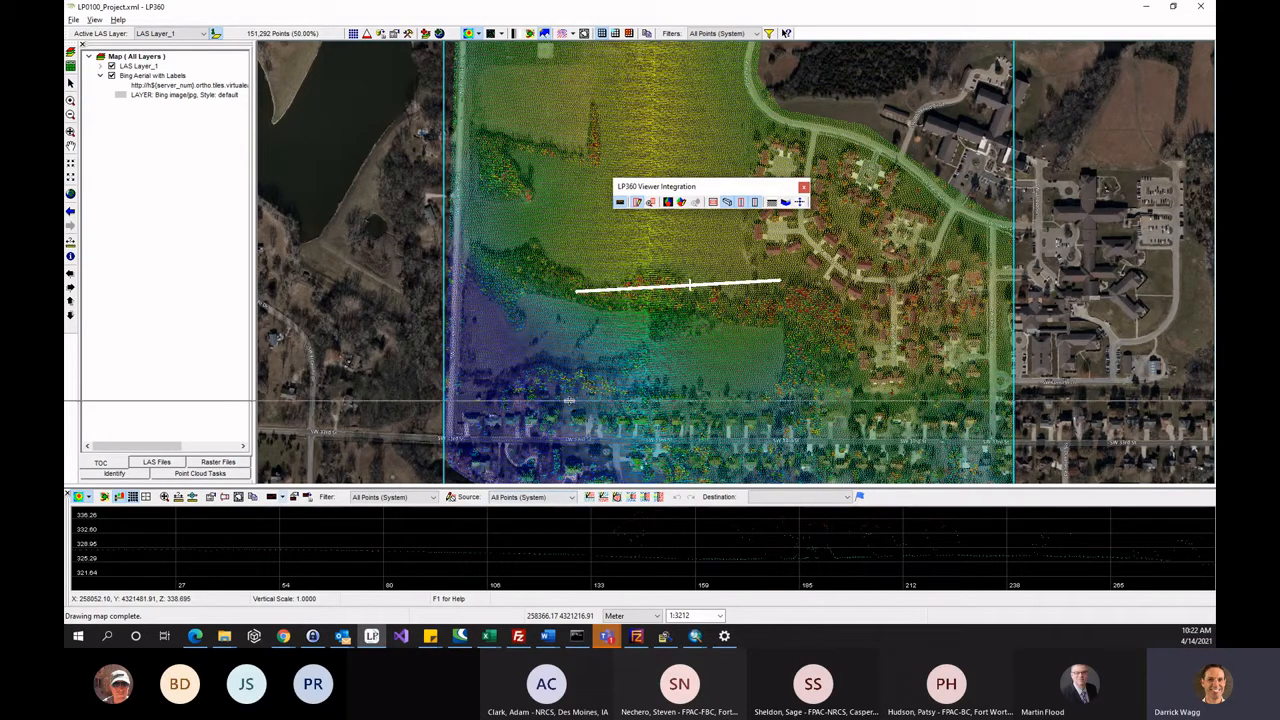
drag(568, 400, 570, 400)
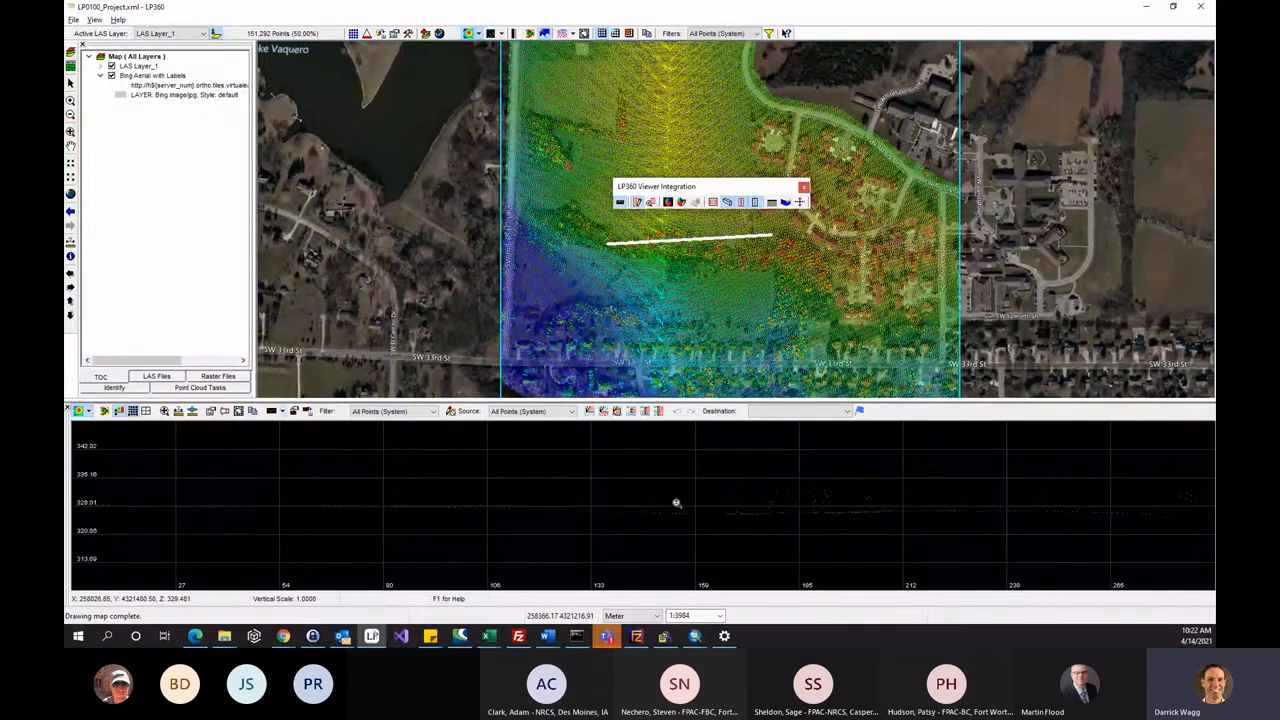
Step the profile back and forth through the tree belt to examine successive cross-sections of the point cloud.
key(Down)
key(Down)
key(Down)
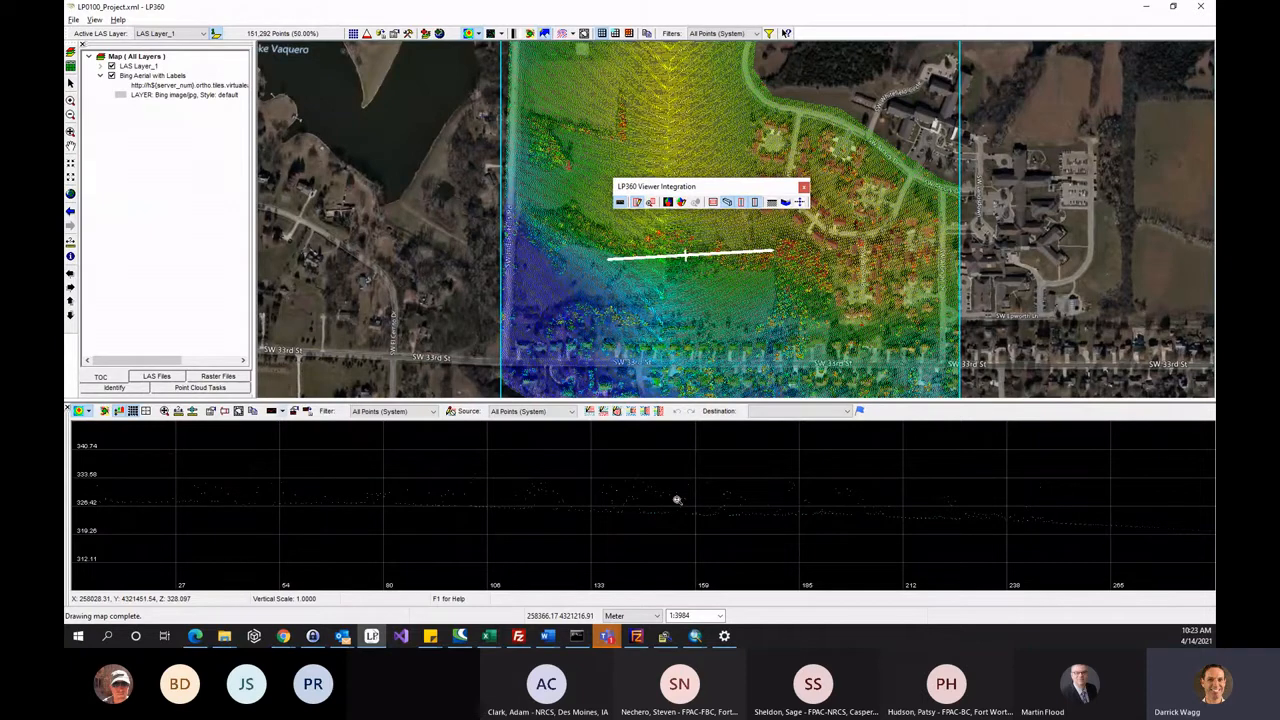
key(Up)
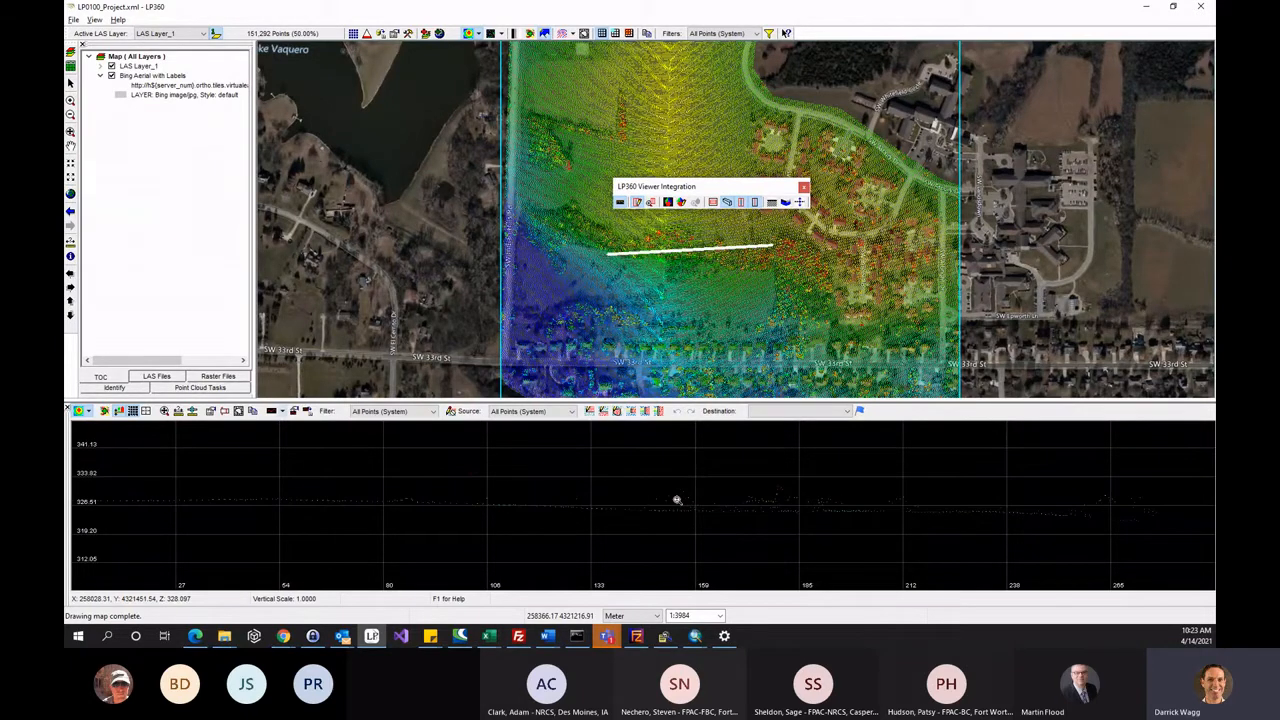
key(Up)
key(Up)
key(Up)
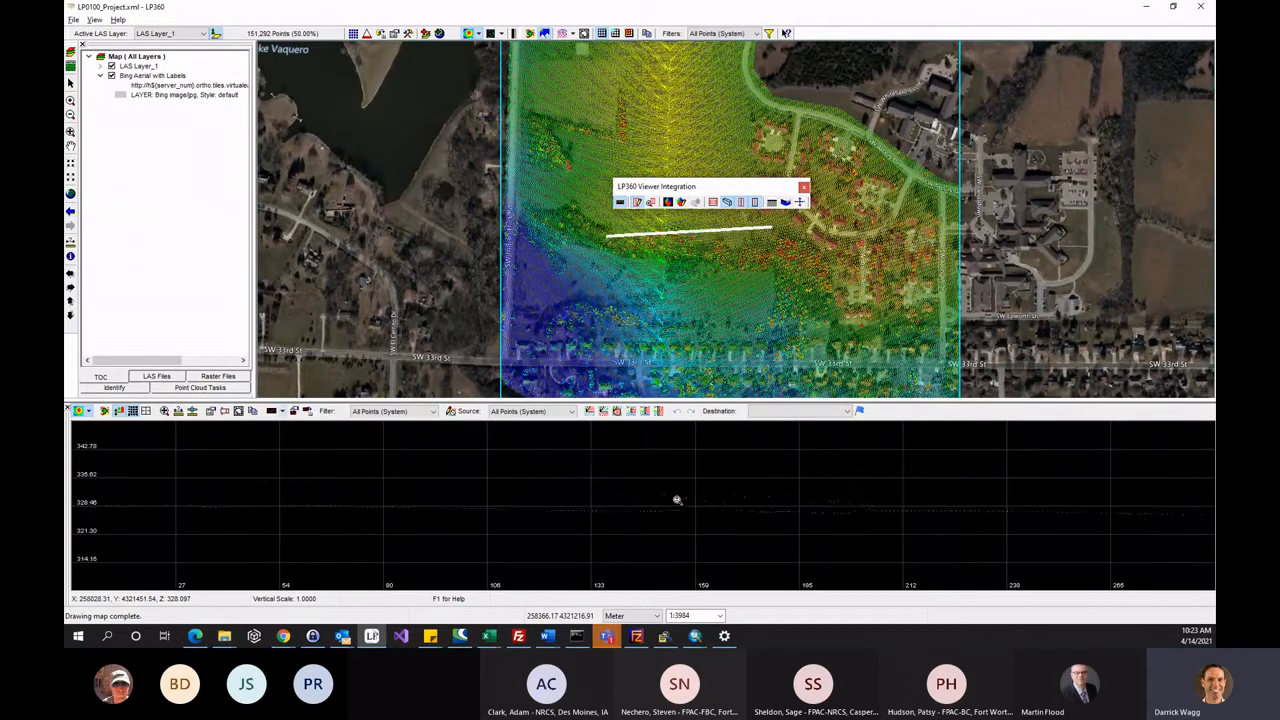
key(Up)
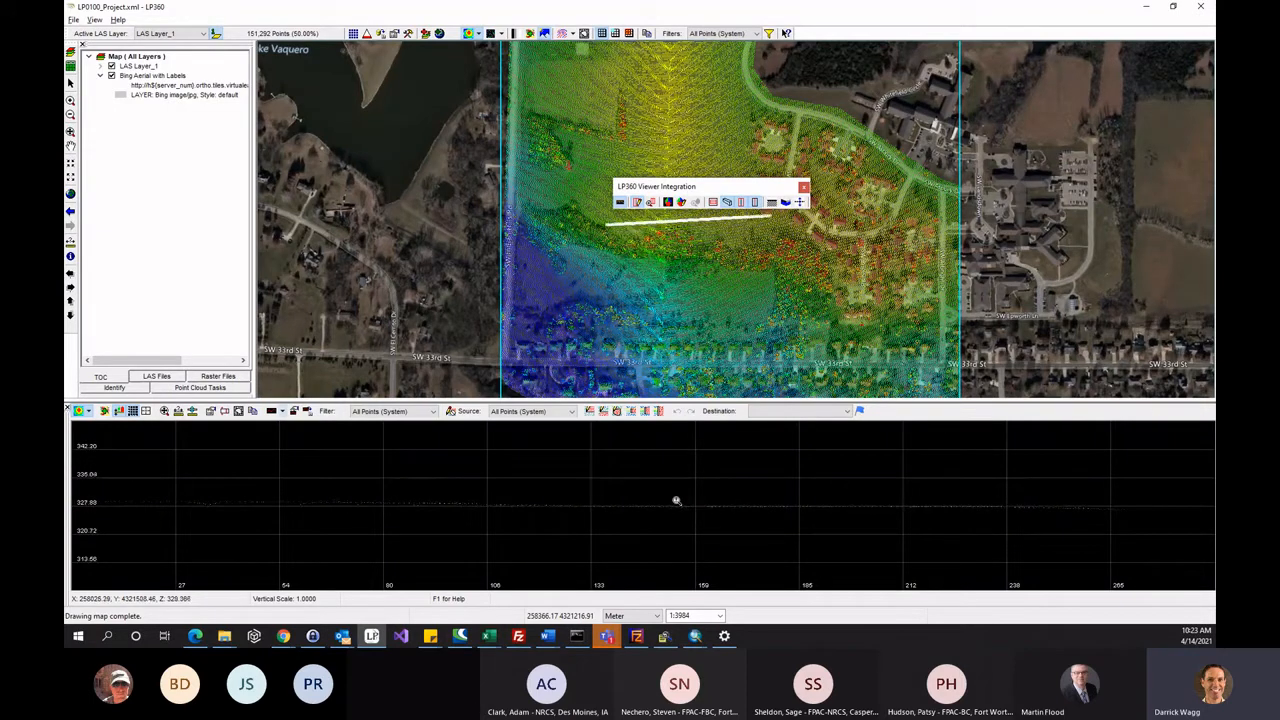
key(Down)
key(Down)
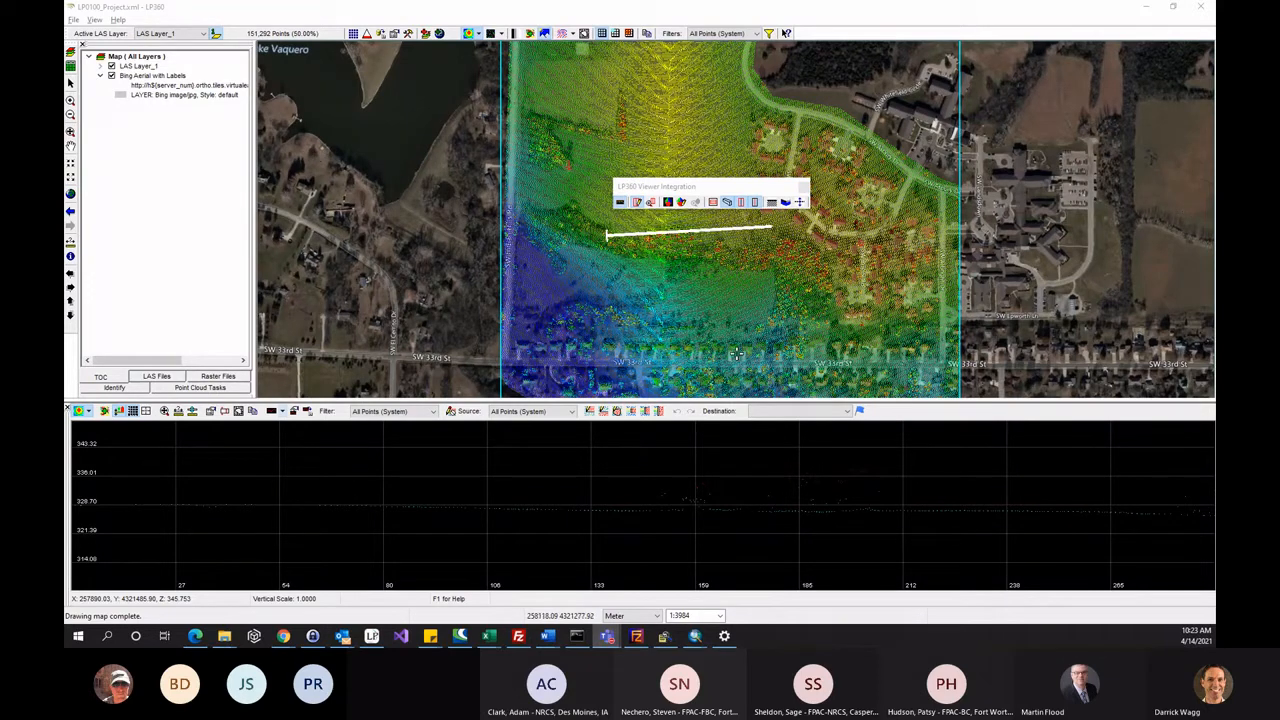
Display the profile by classification and draw a short north-south profile line through the houses at the subdivision's west edge.
click(713, 425)
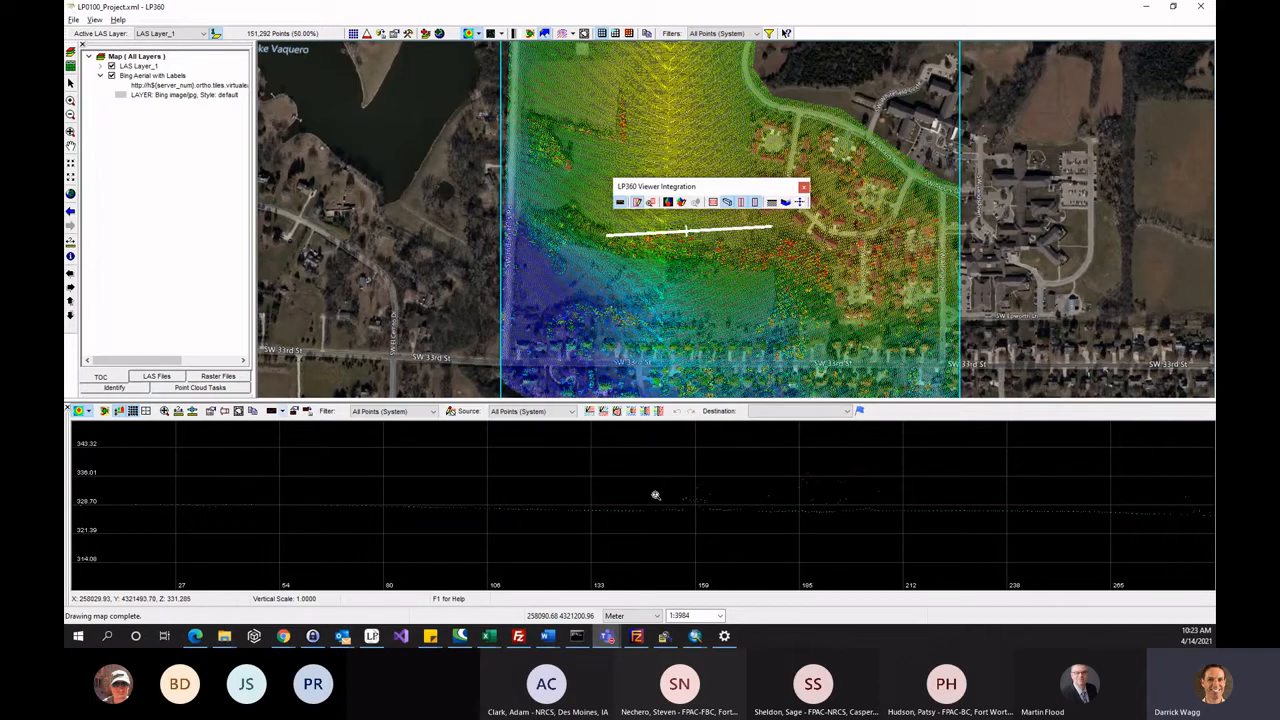
click(88, 413)
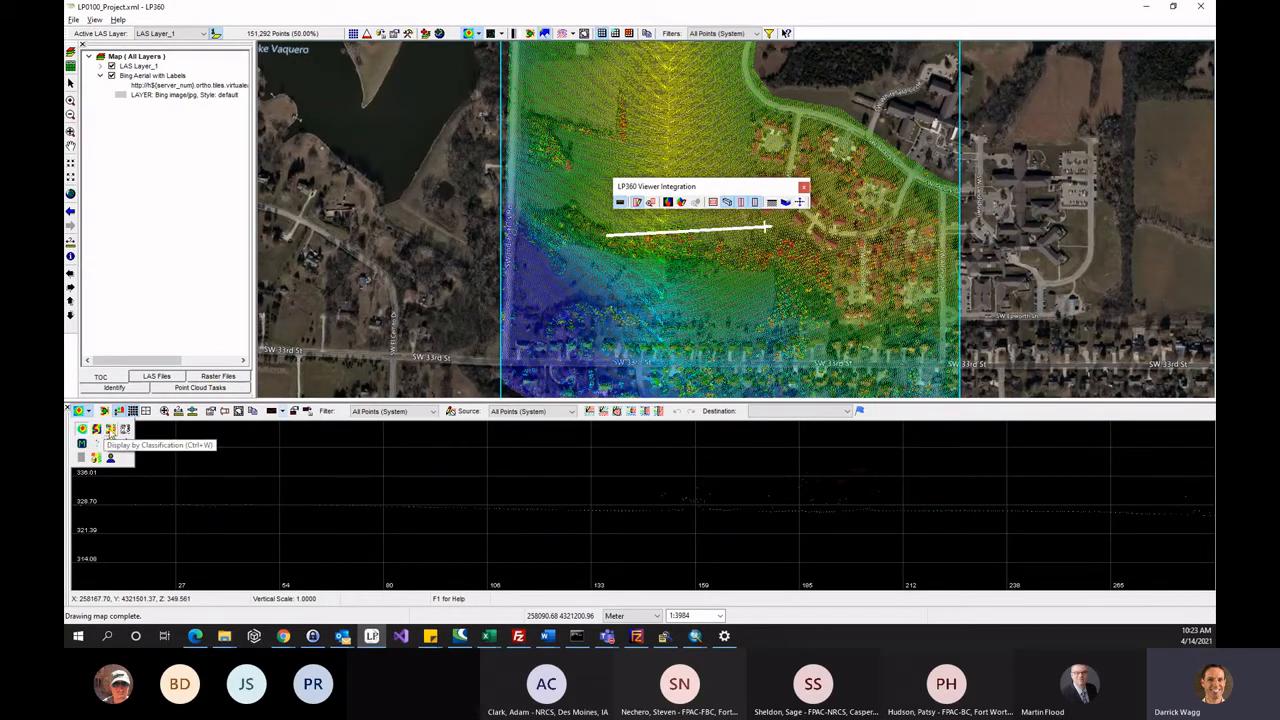
click(110, 431)
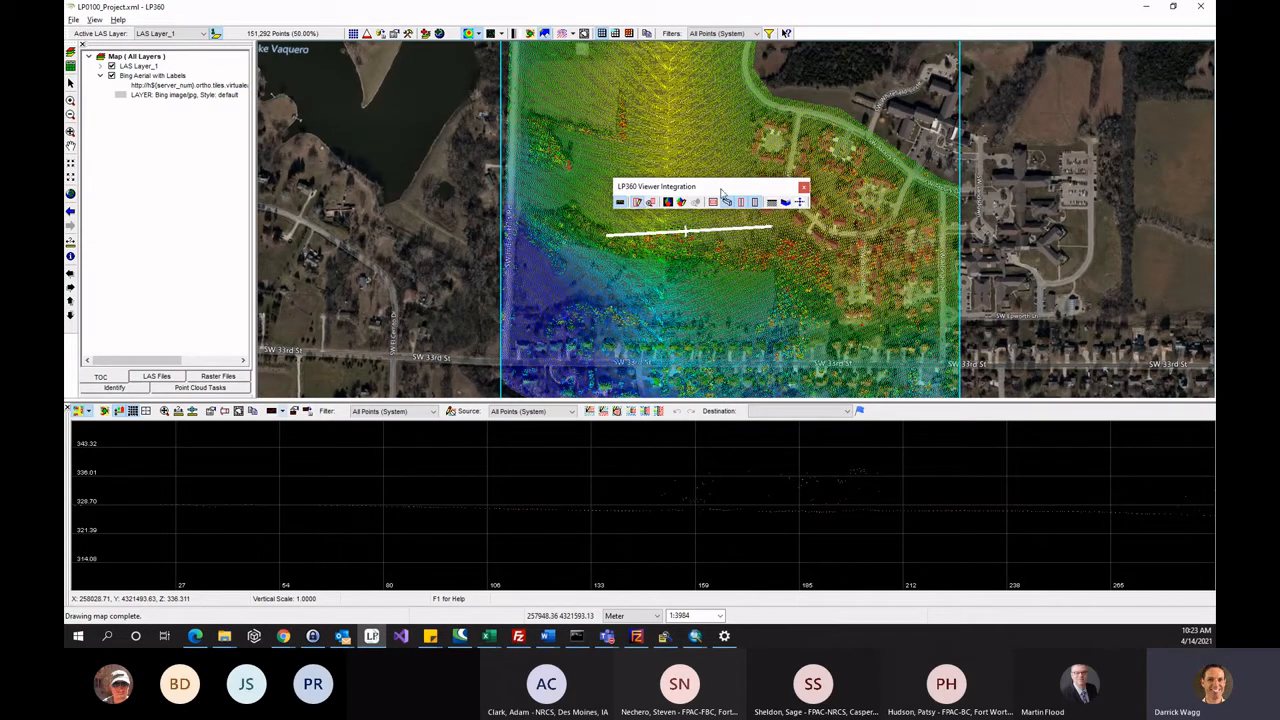
click(765, 163)
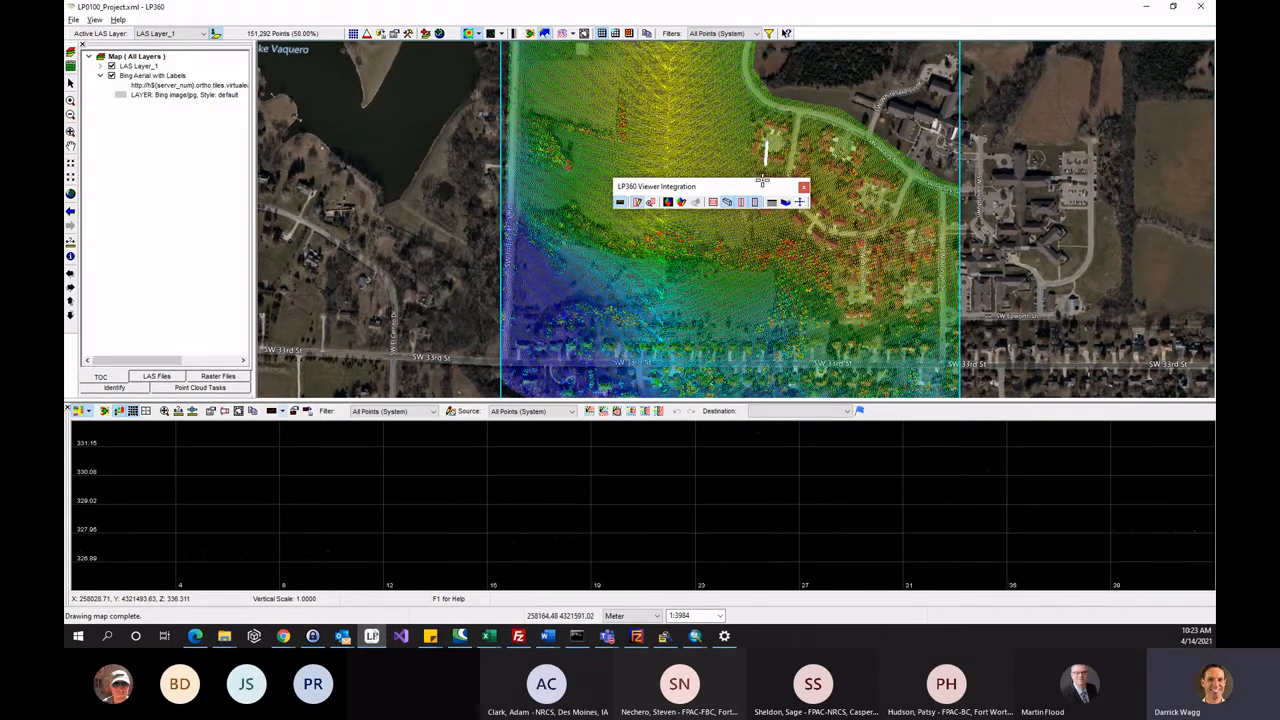
scroll(773, 488, down, 2)
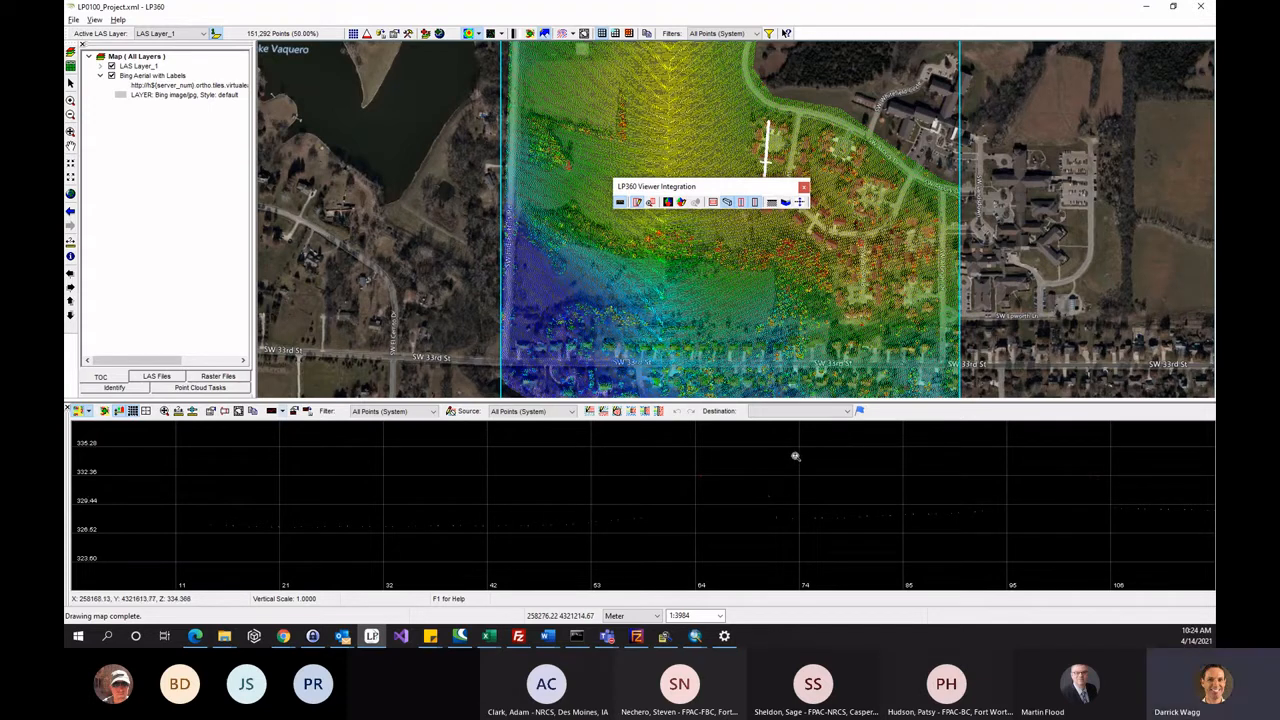
In Live View's classification settings, synchronize only the Profile view and set the point size to 2.
click(768, 34)
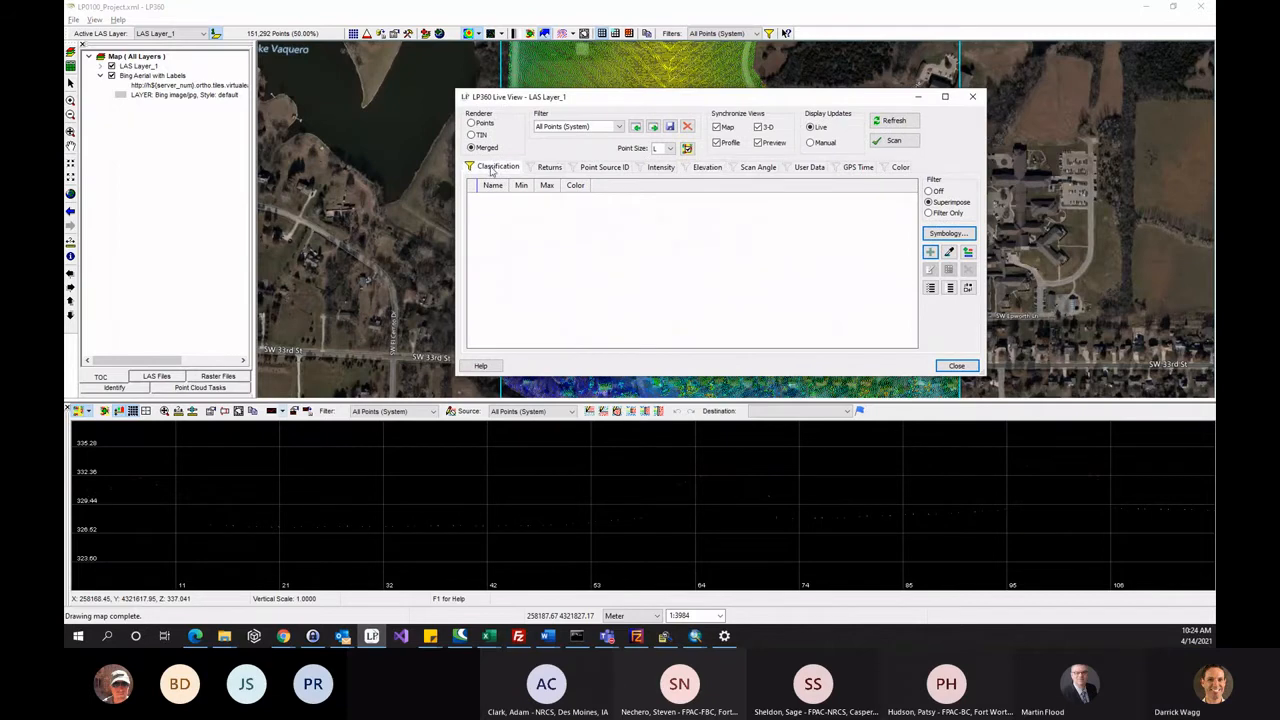
click(493, 167)
click(716, 127)
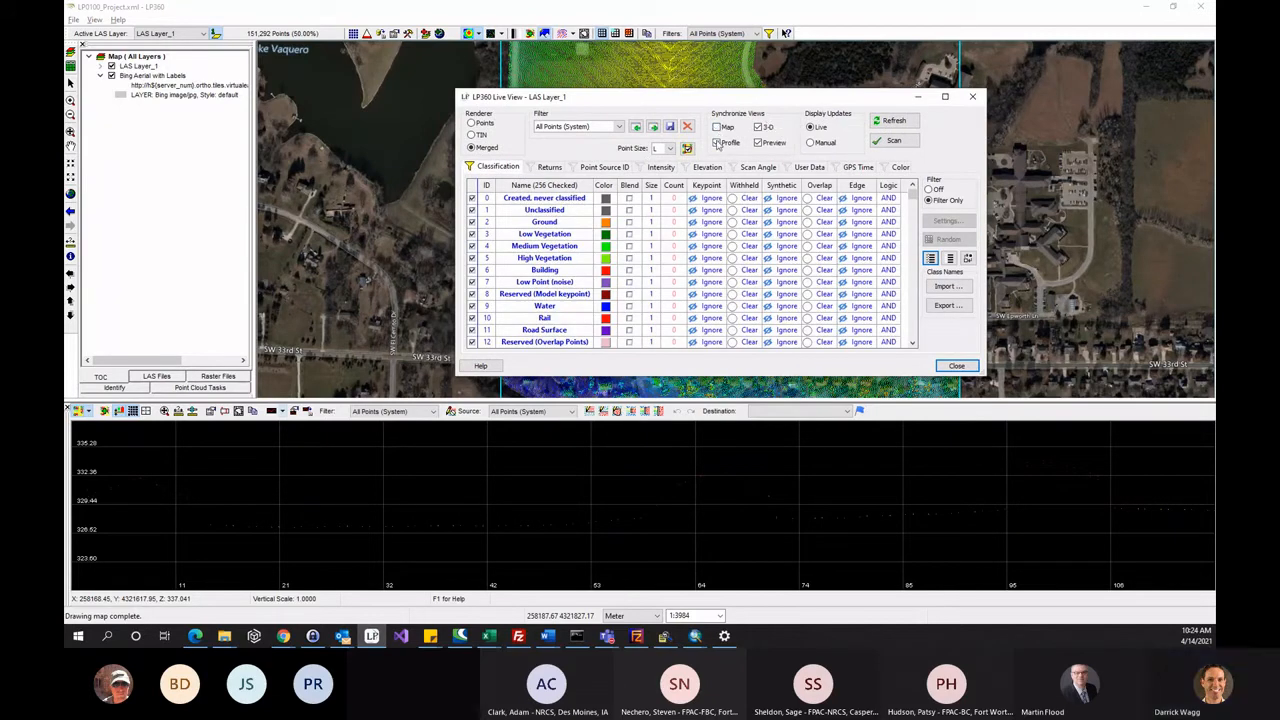
click(758, 127)
click(758, 142)
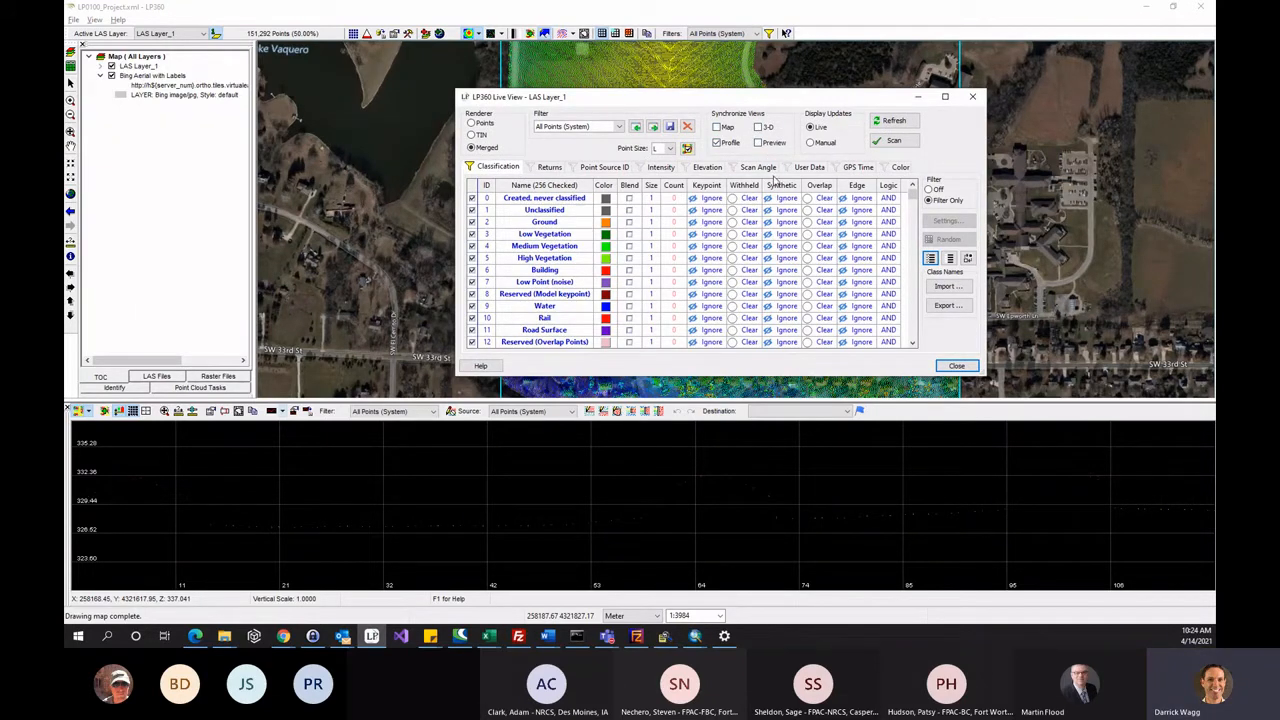
click(669, 148)
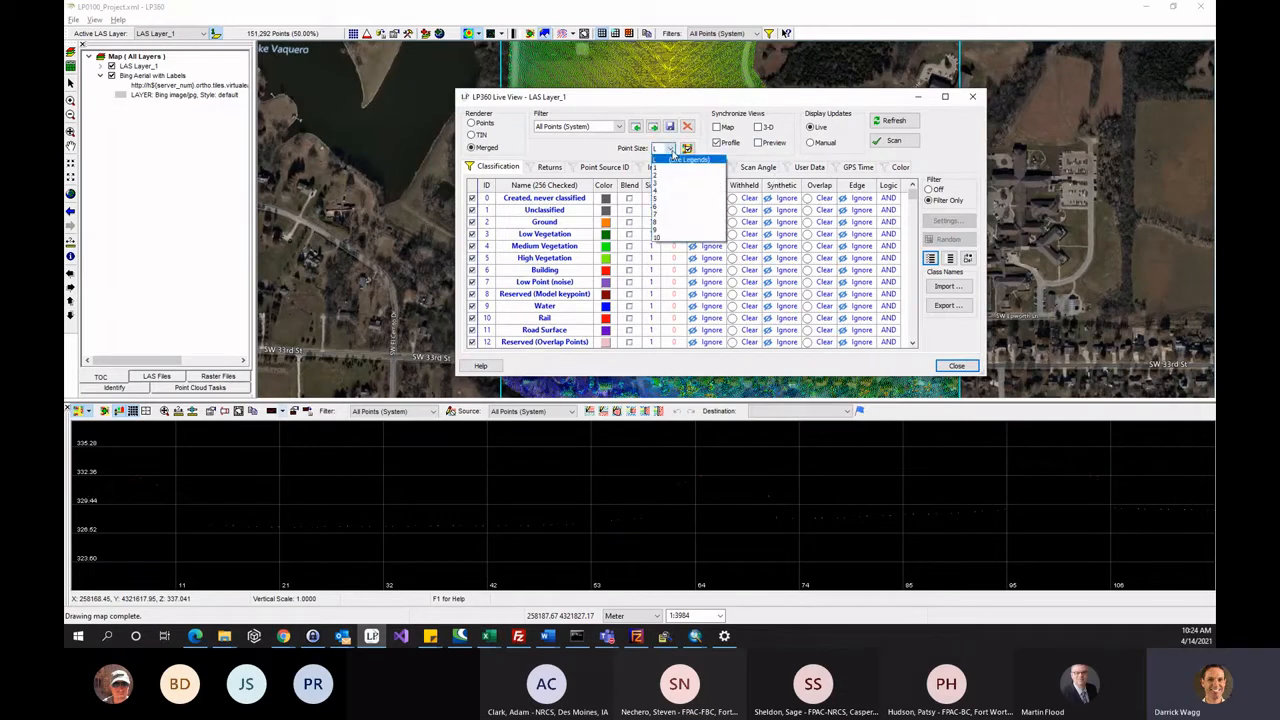
click(673, 179)
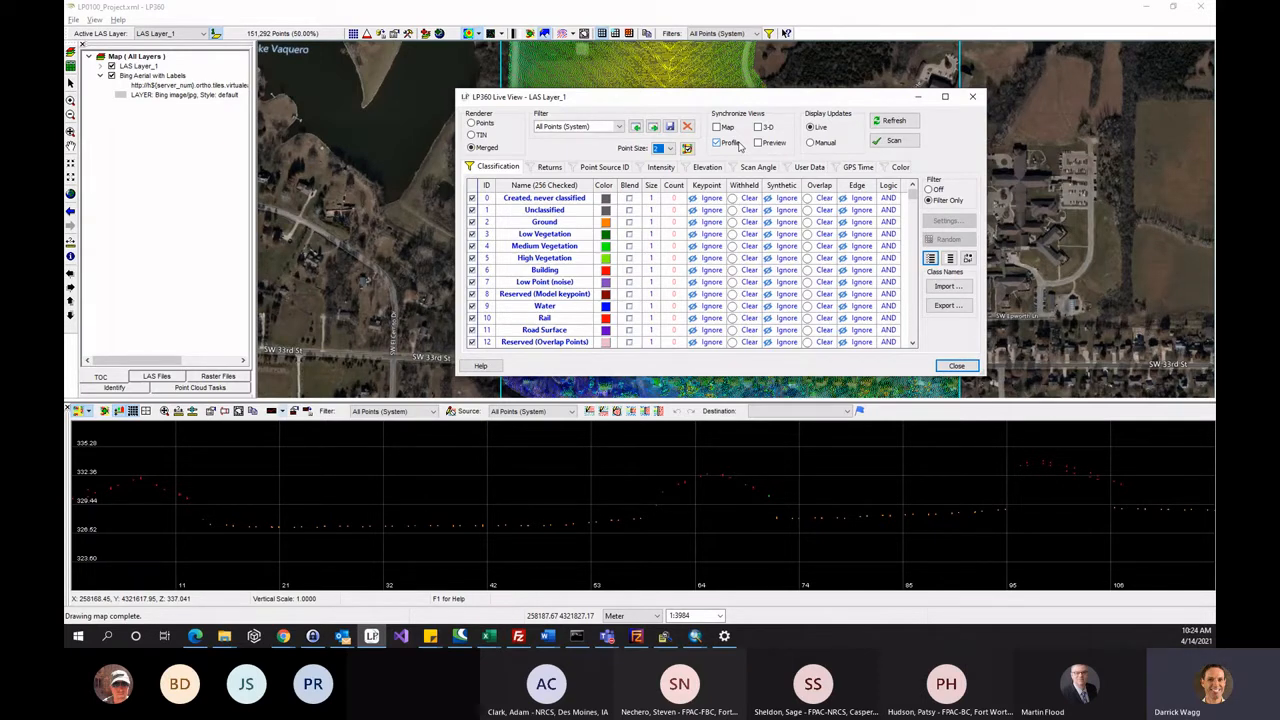
Filter the Building class (6) out of the profile and move the Live View window to check the map.
click(472, 270)
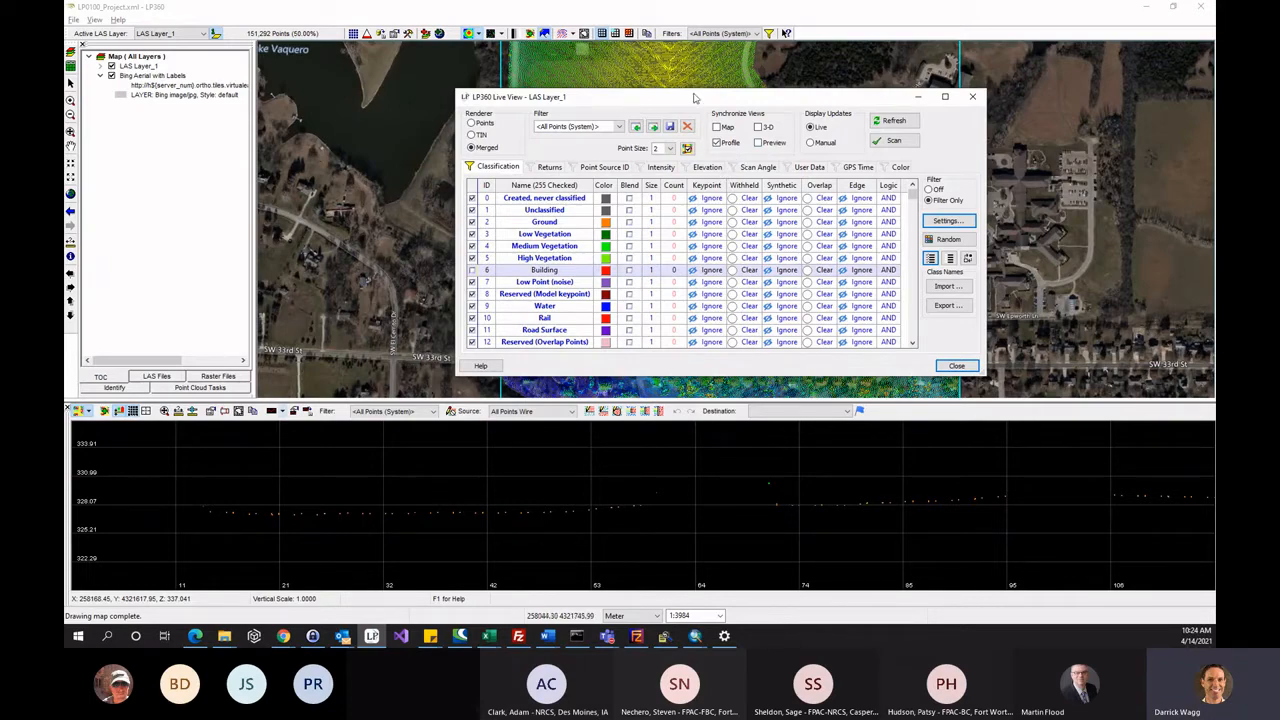
drag(695, 100, 1135, 83)
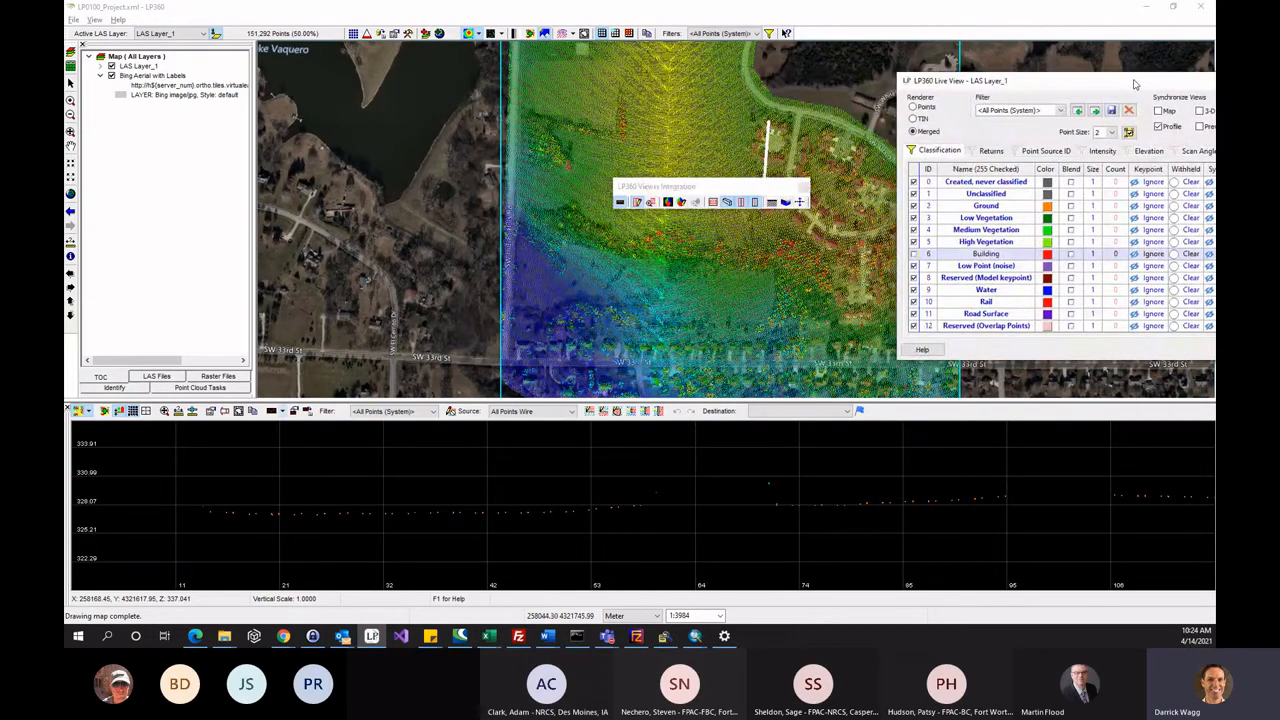
drag(1038, 85, 685, 92)
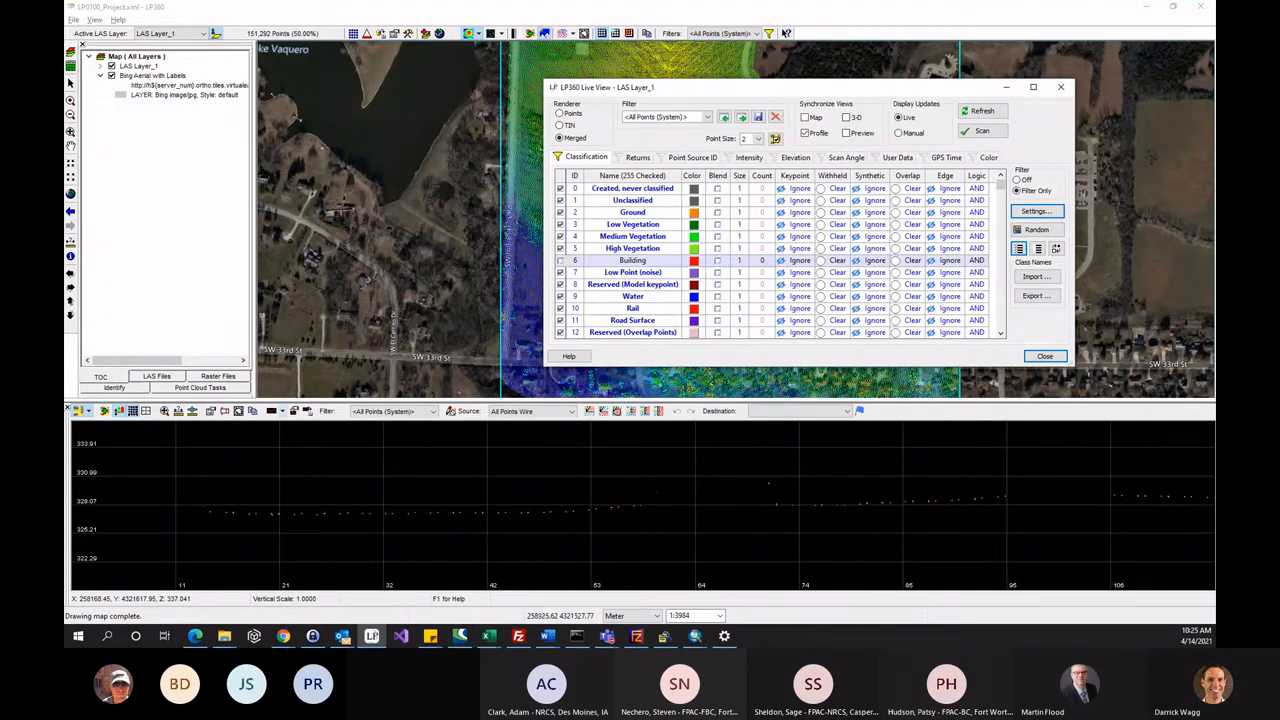
key(alt+Tab)
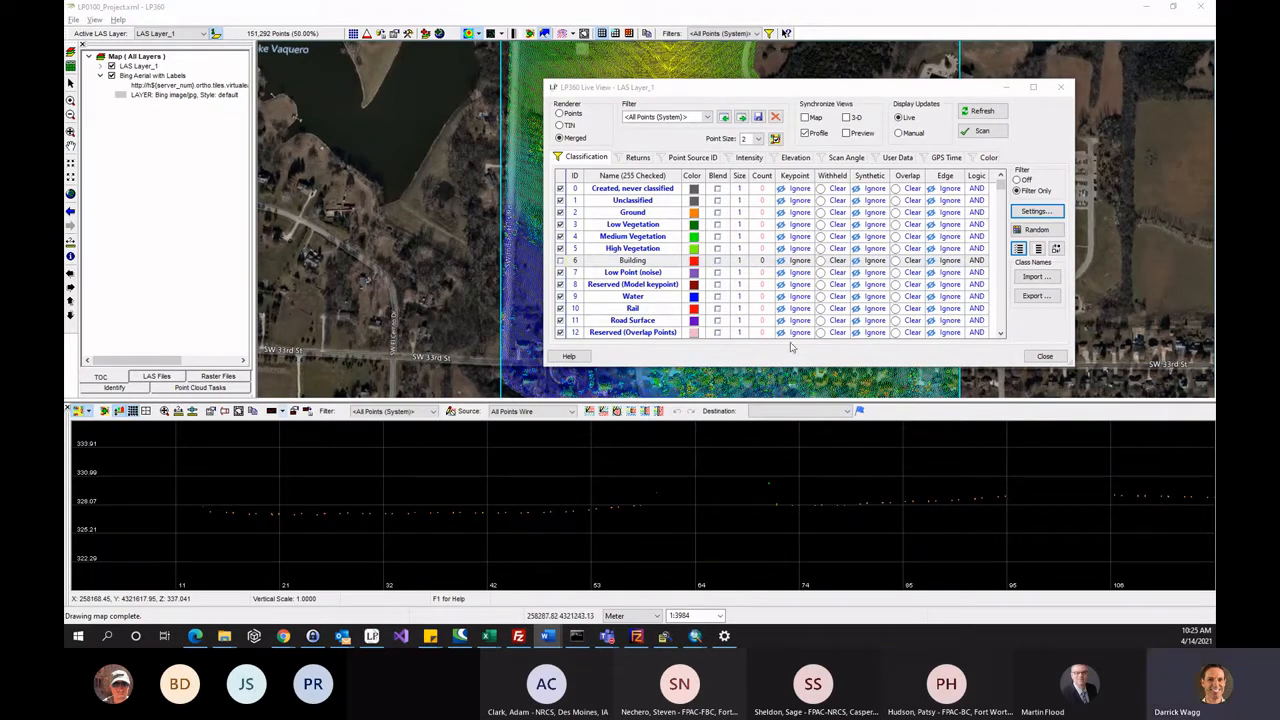
Try to turn off Profile synchronization, and close Live View without saving changes to the All Points filter.
click(818, 134)
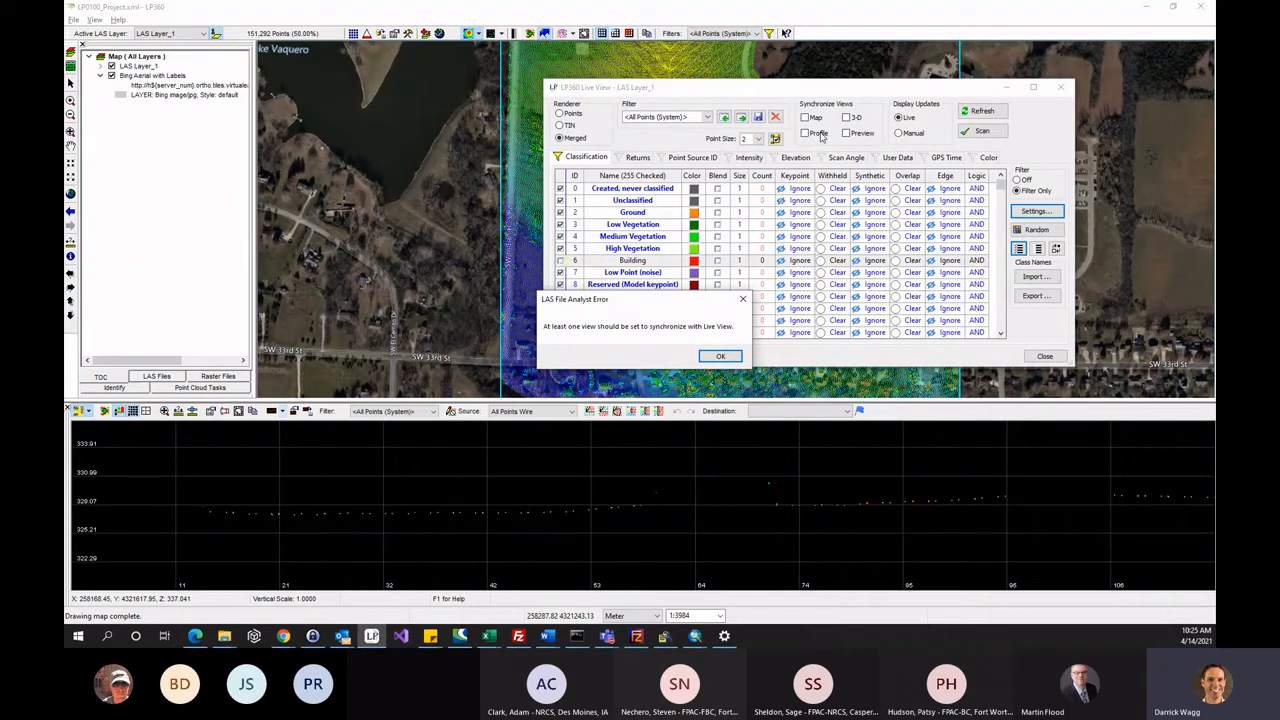
click(720, 356)
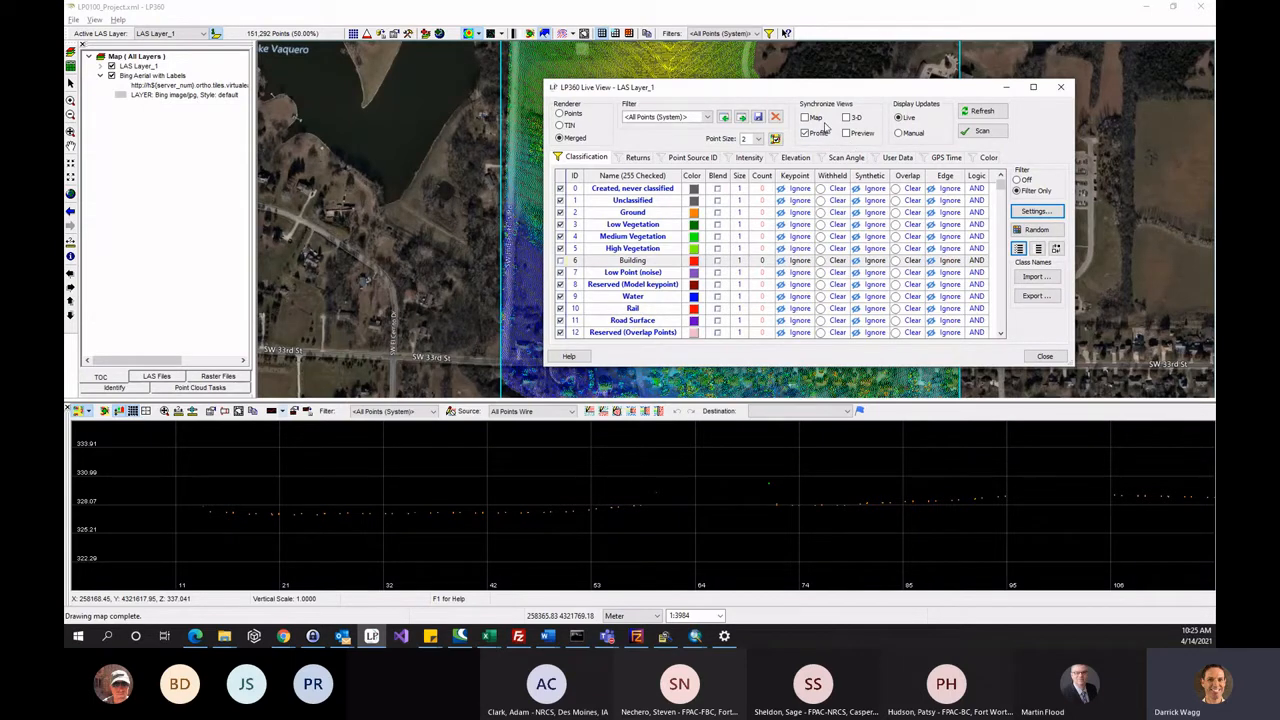
click(1045, 356)
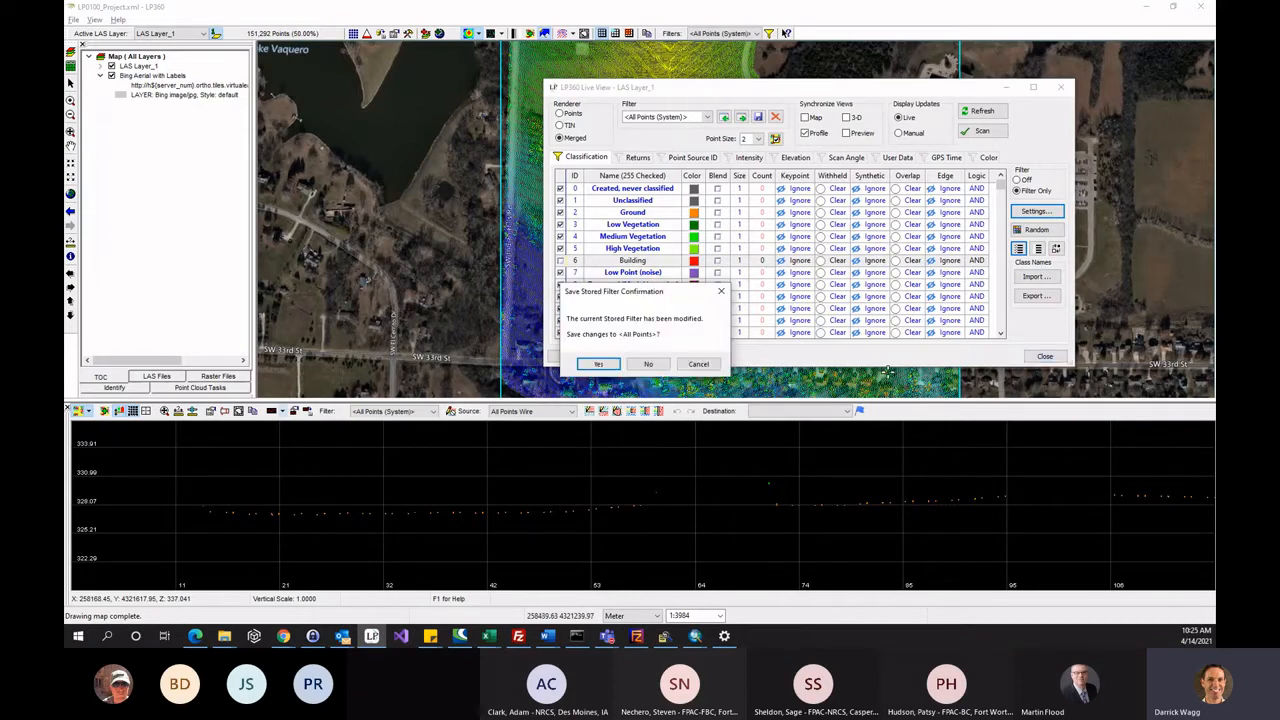
click(648, 364)
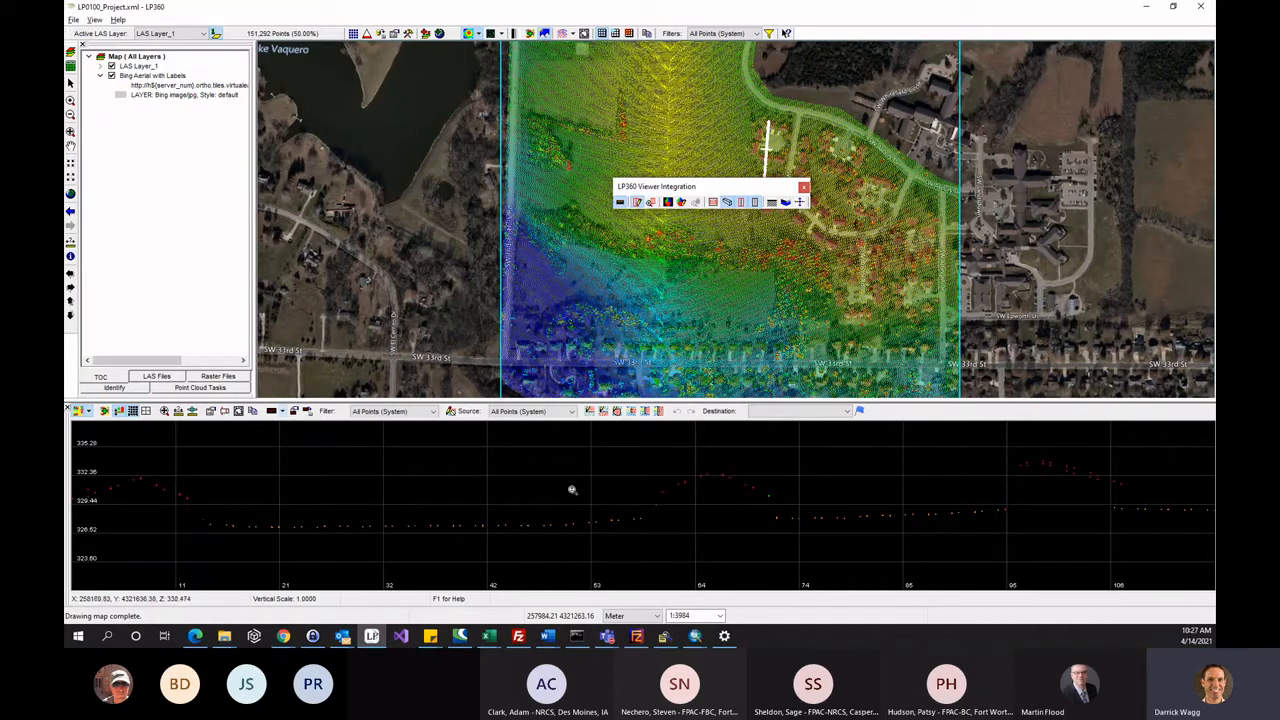
Vary the vertical exaggeration of the profile and leave its vertical scale at 2.0.
scroll(572, 490, up, 4)
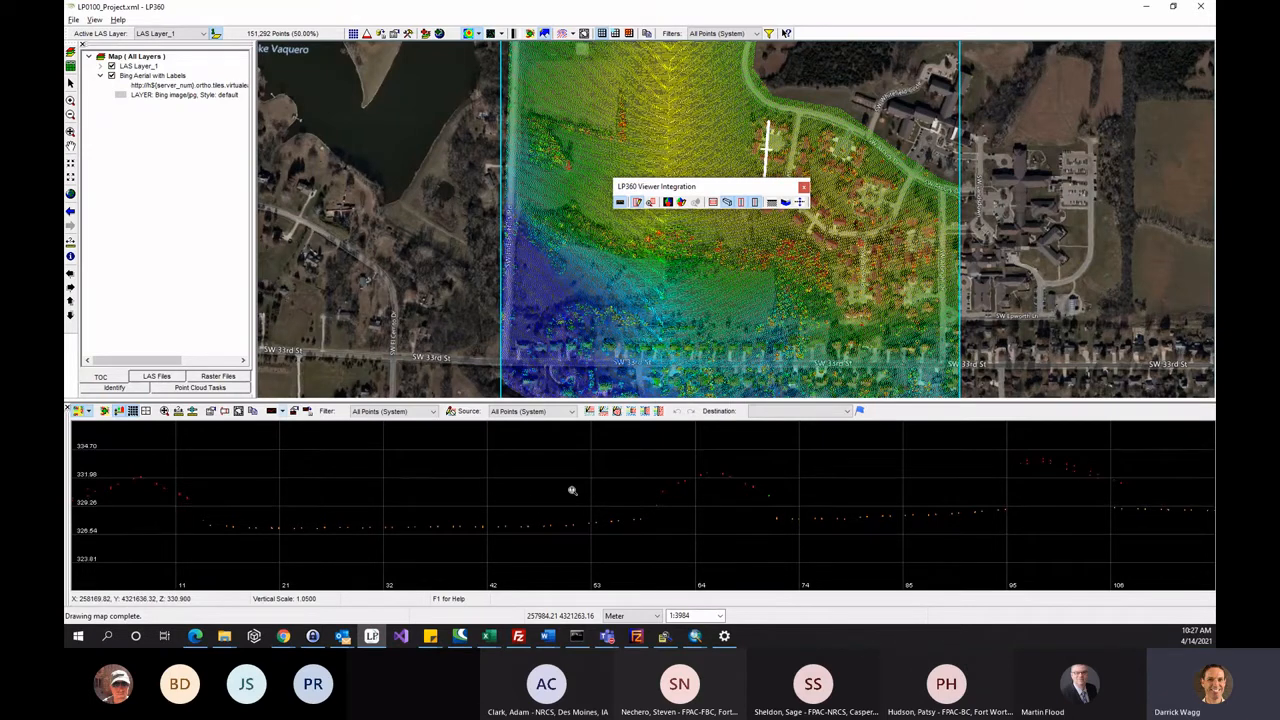
scroll(572, 490, up, 2)
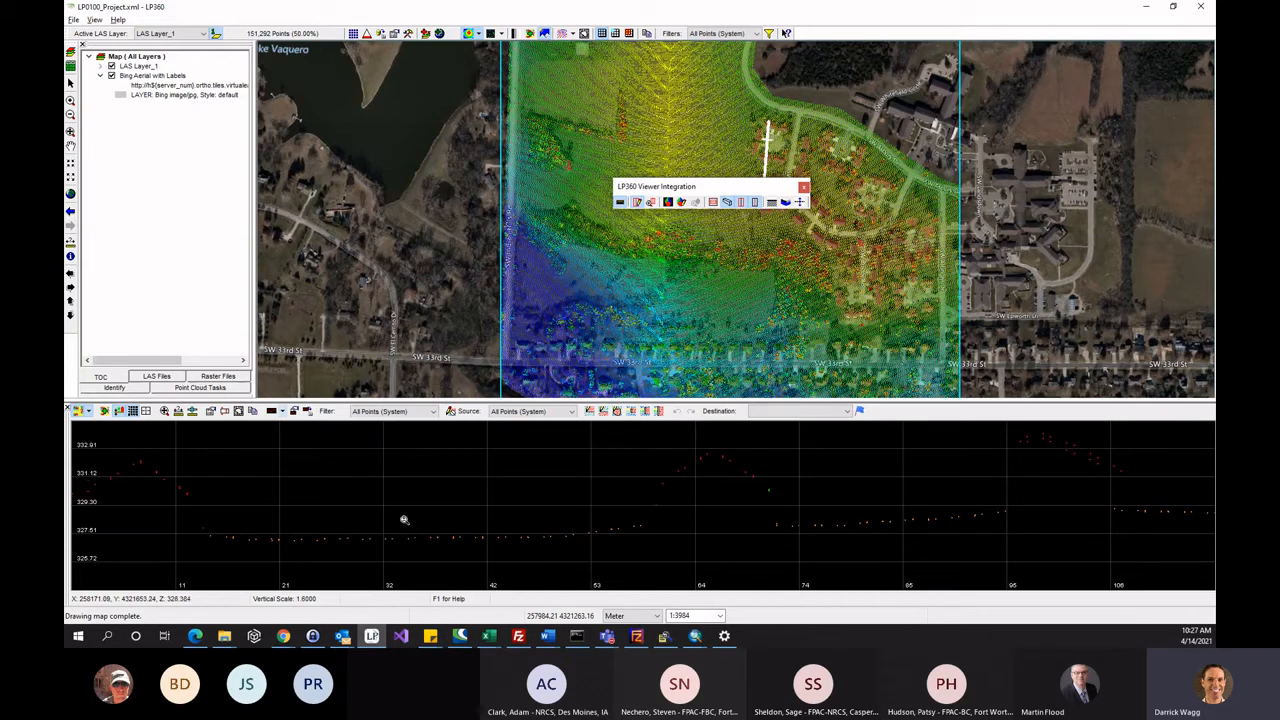
scroll(406, 520, up, 4)
scroll(406, 520, up, 1)
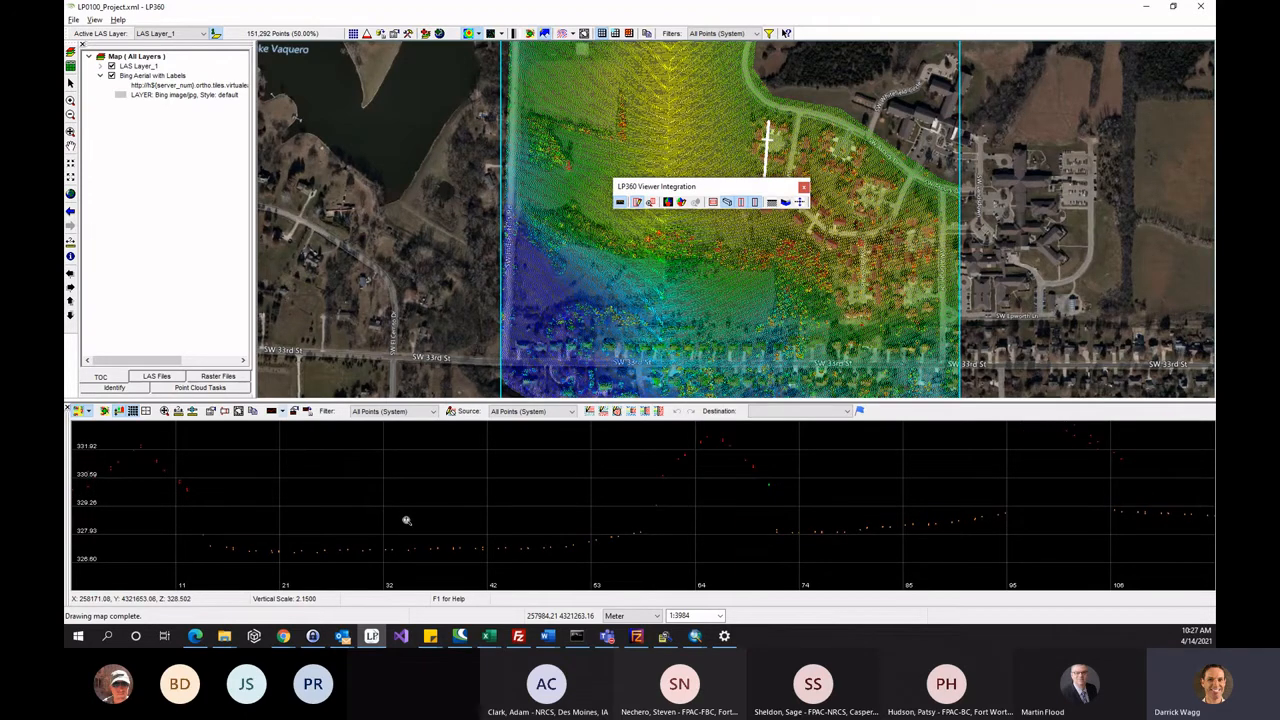
scroll(406, 520, up, 3)
scroll(406, 520, down, 6)
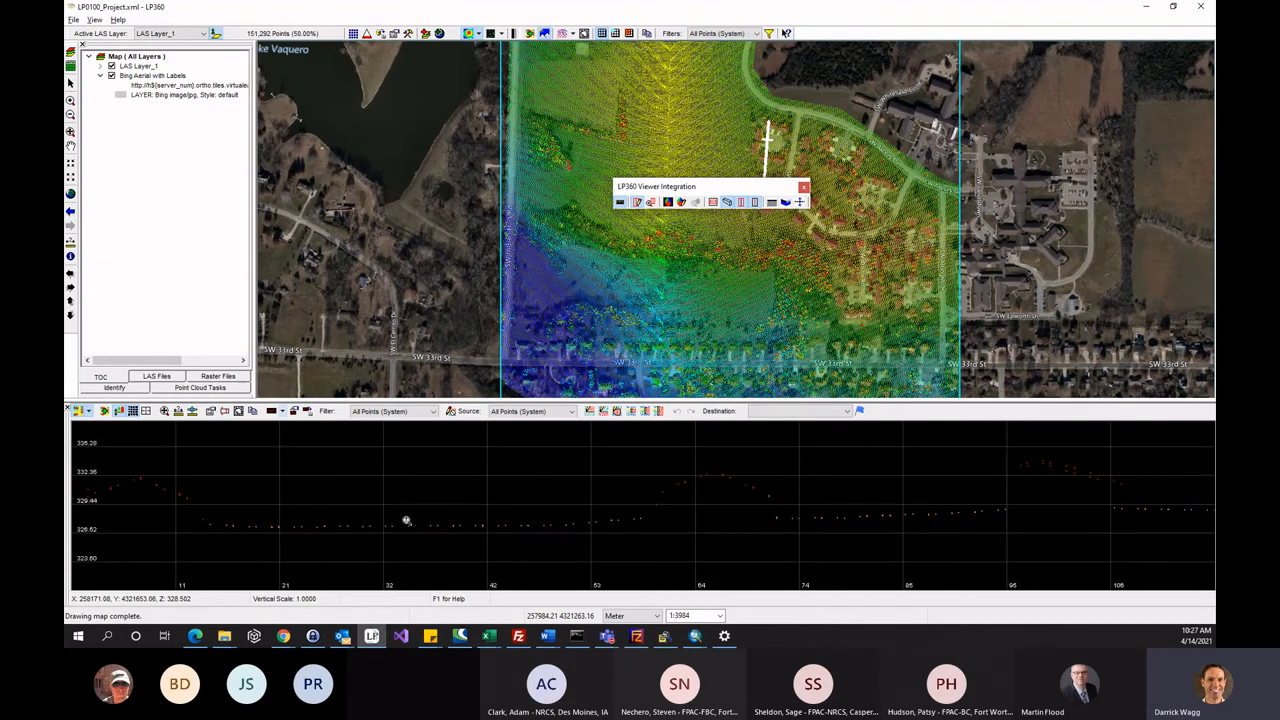
scroll(406, 520, down, 3)
scroll(406, 520, up, 6)
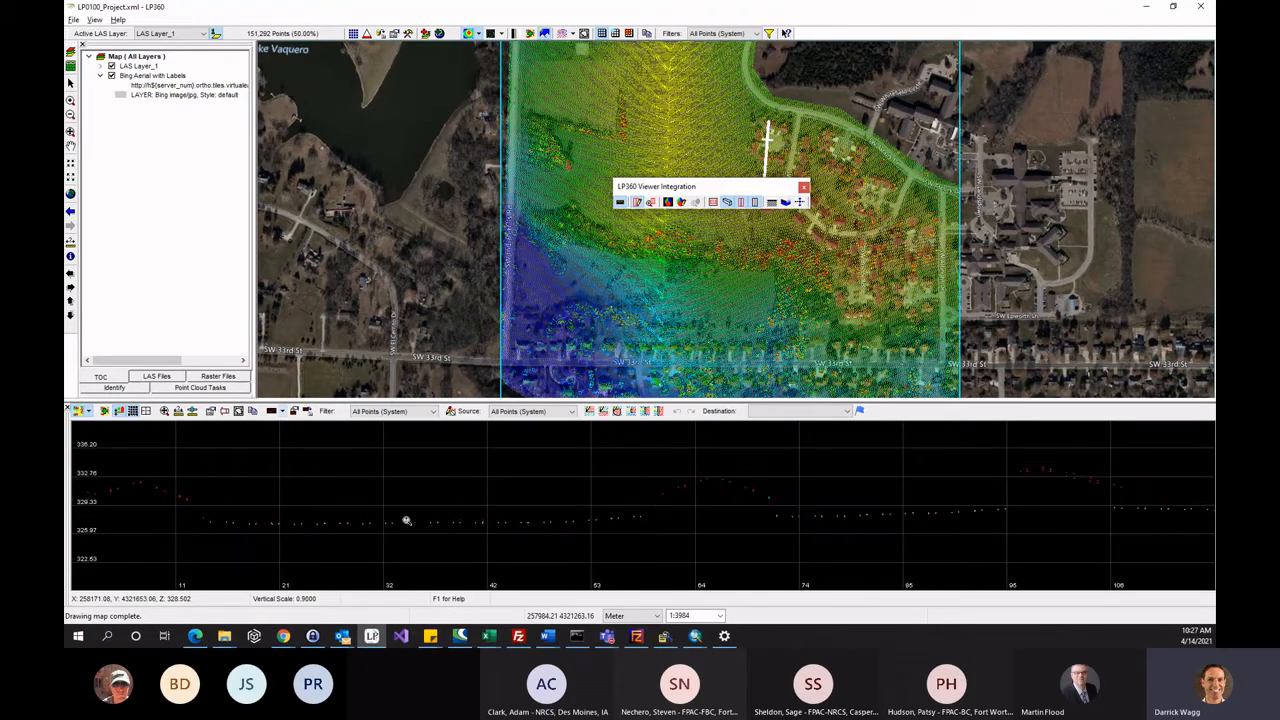
scroll(406, 520, up, 1)
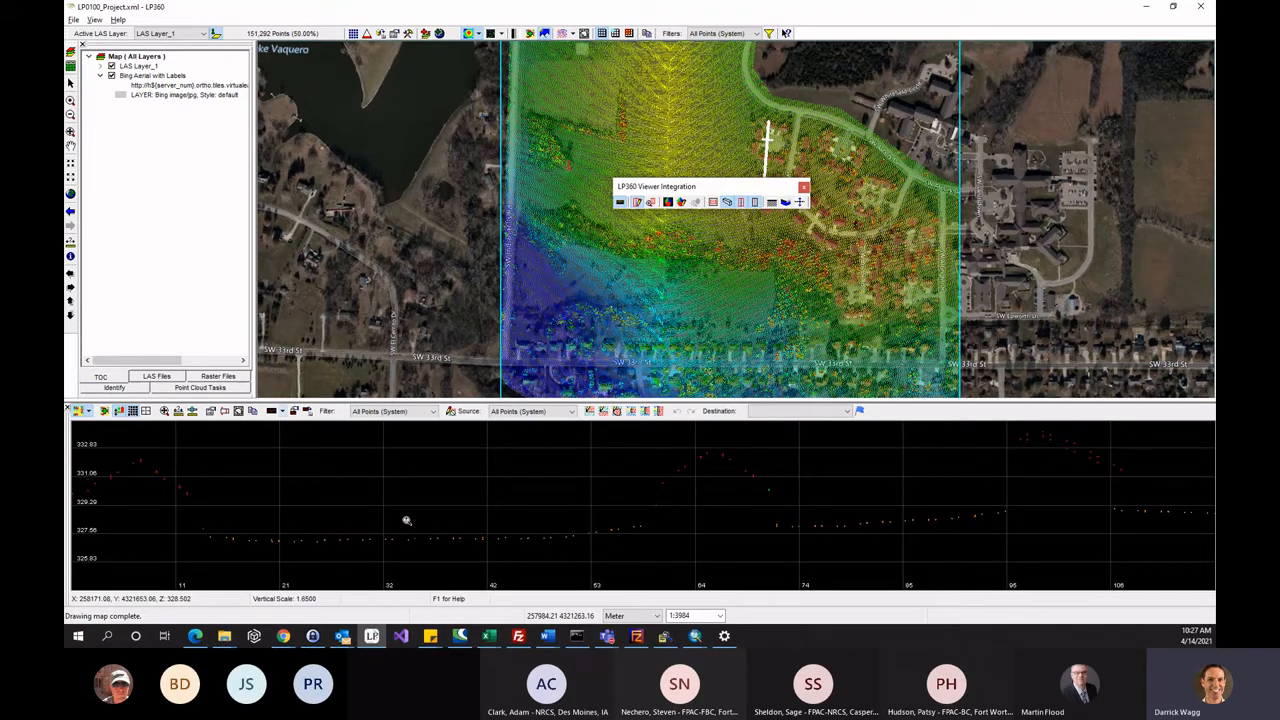
scroll(406, 520, up, 2)
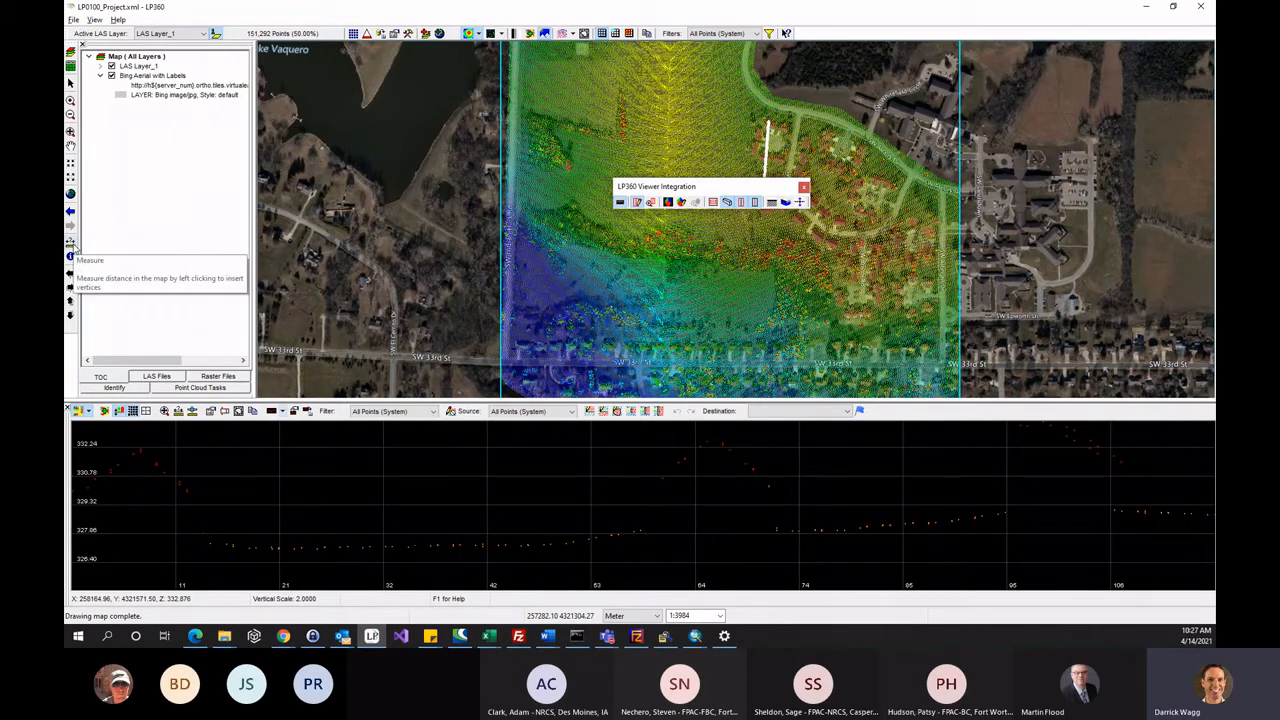
Measure the middle house's height from roof edge to ground and the width across its roof in the profile.
click(178, 411)
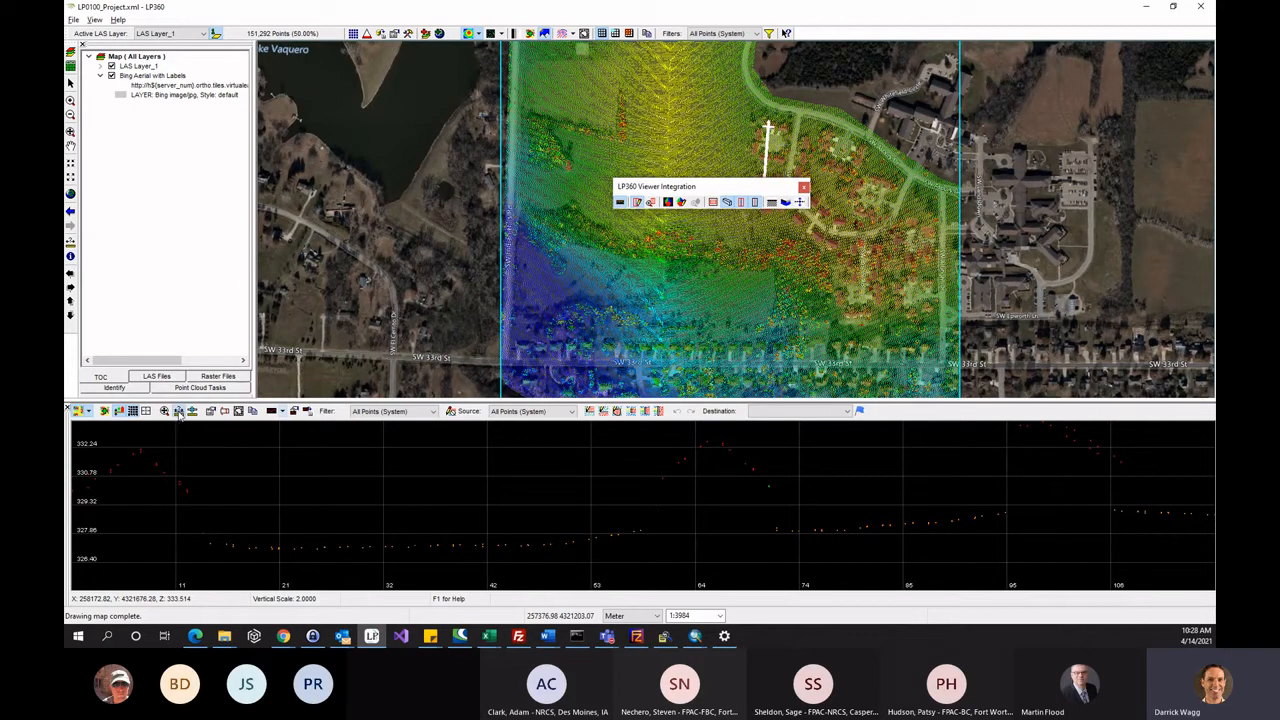
click(661, 481)
click(660, 530)
double_click(690, 497)
click(662, 482)
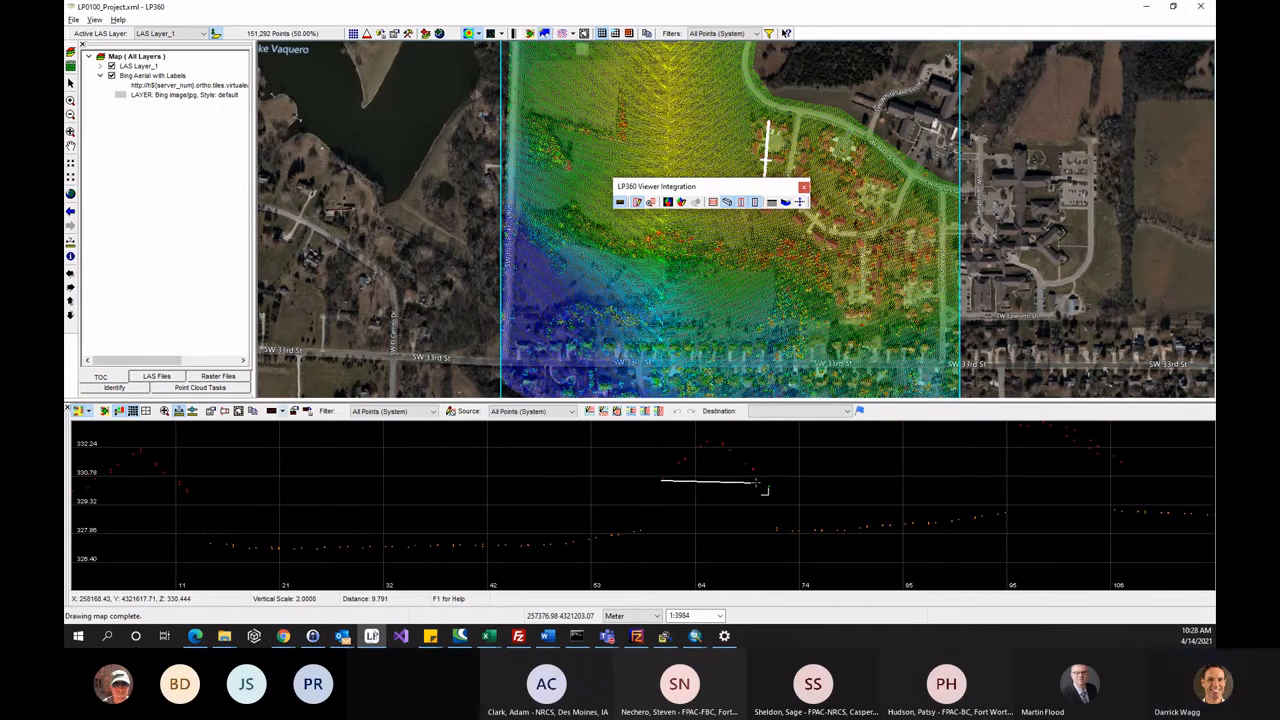
click(757, 483)
double_click(764, 484)
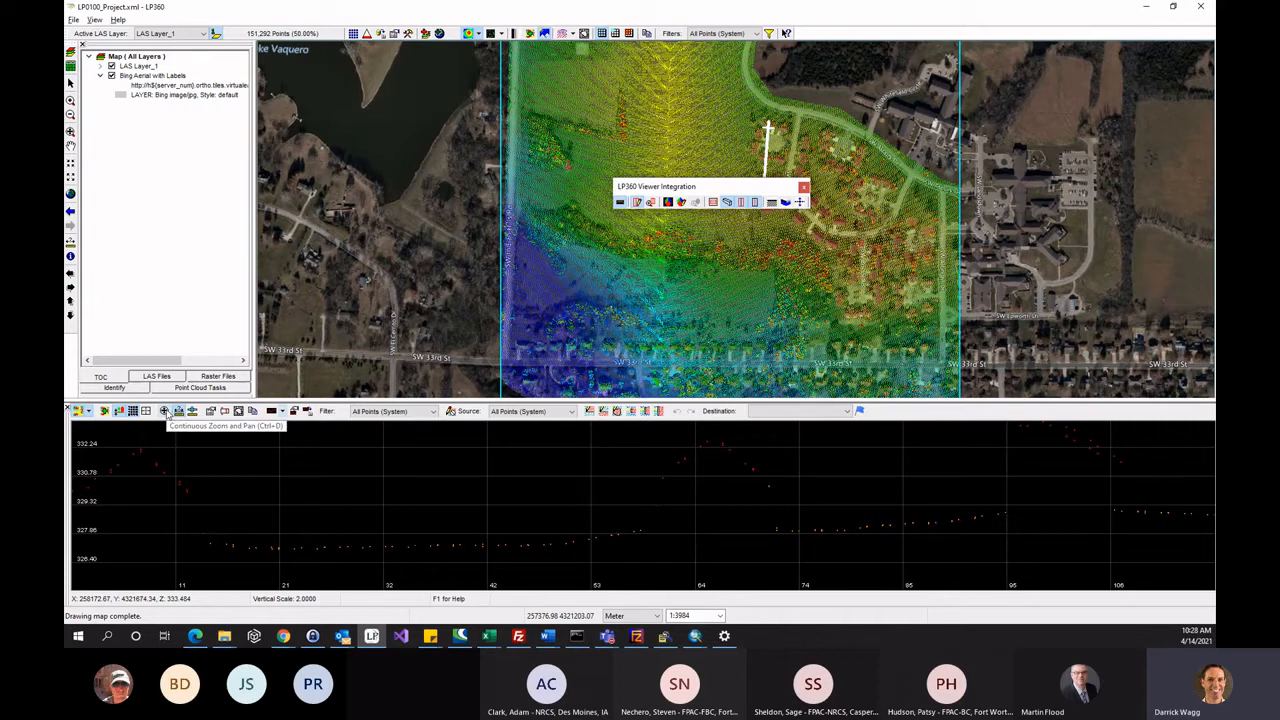
Use Continuous Zoom and Pan to zoom out and examine the buildings, trees and ground along the extended north-south profile.
click(166, 411)
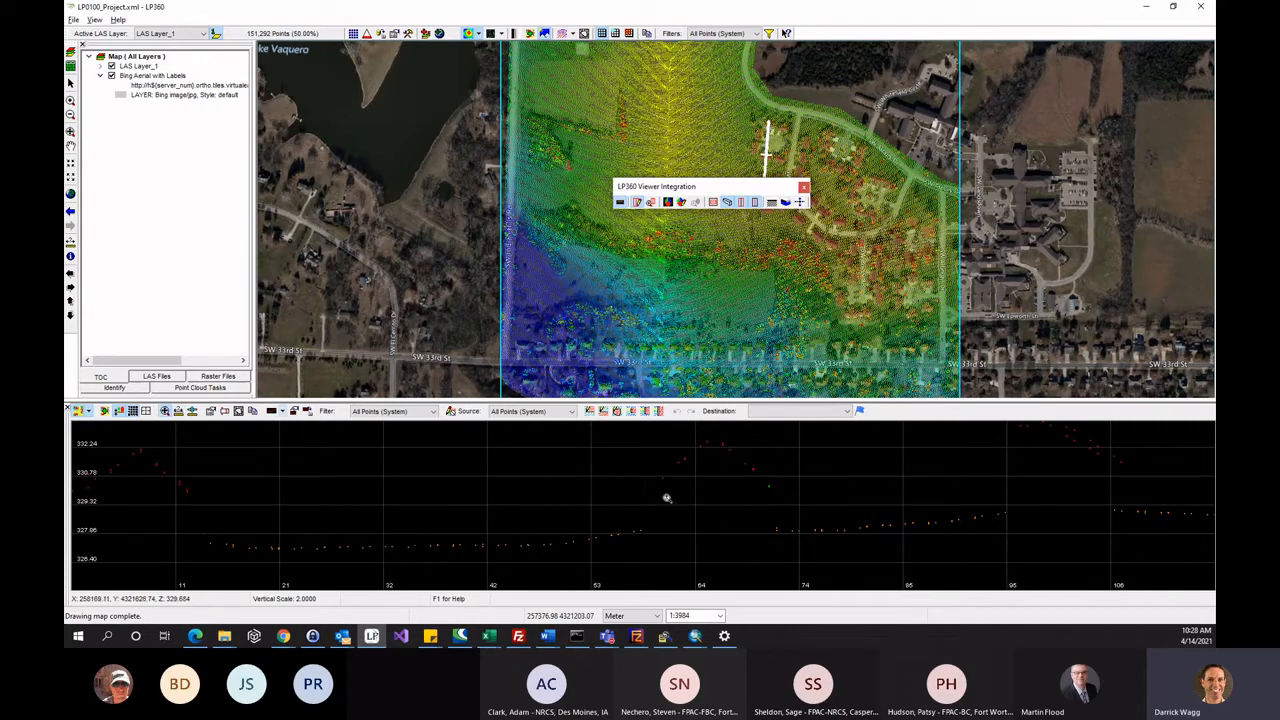
drag(709, 510, 702, 476)
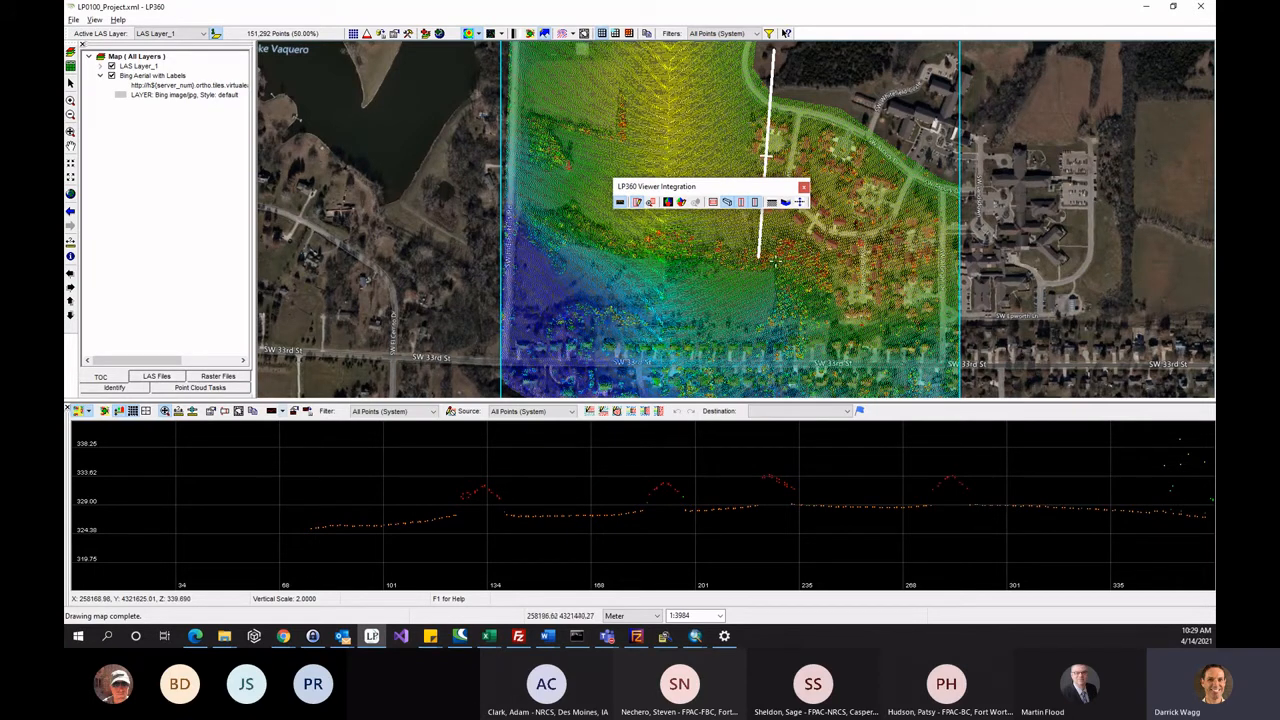
drag(707, 450, 711, 480)
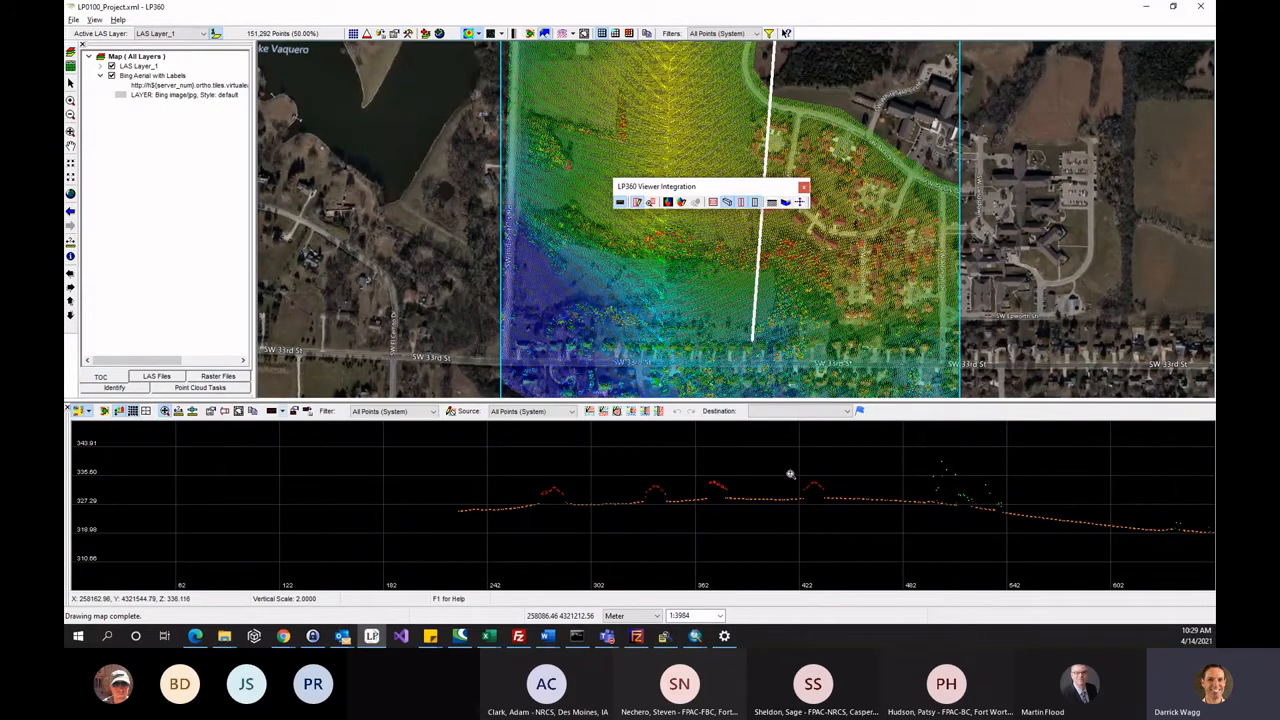
drag(786, 474, 574, 479)
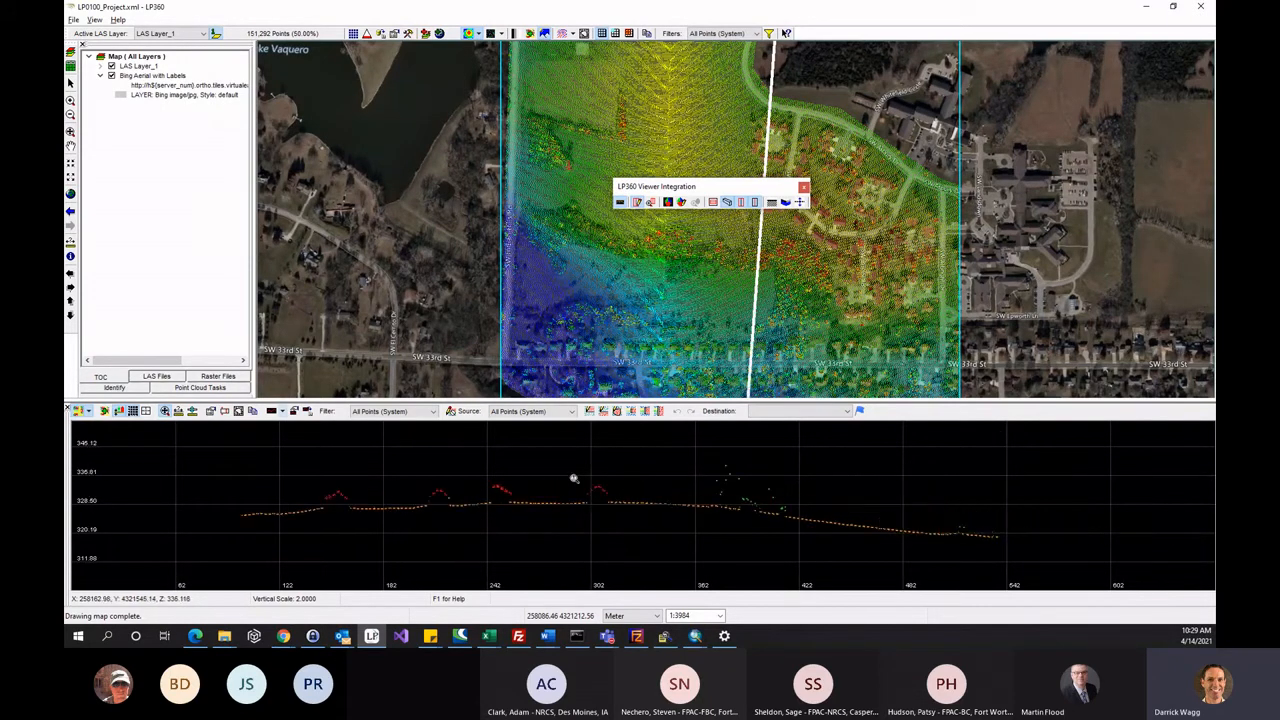
drag(811, 466, 591, 474)
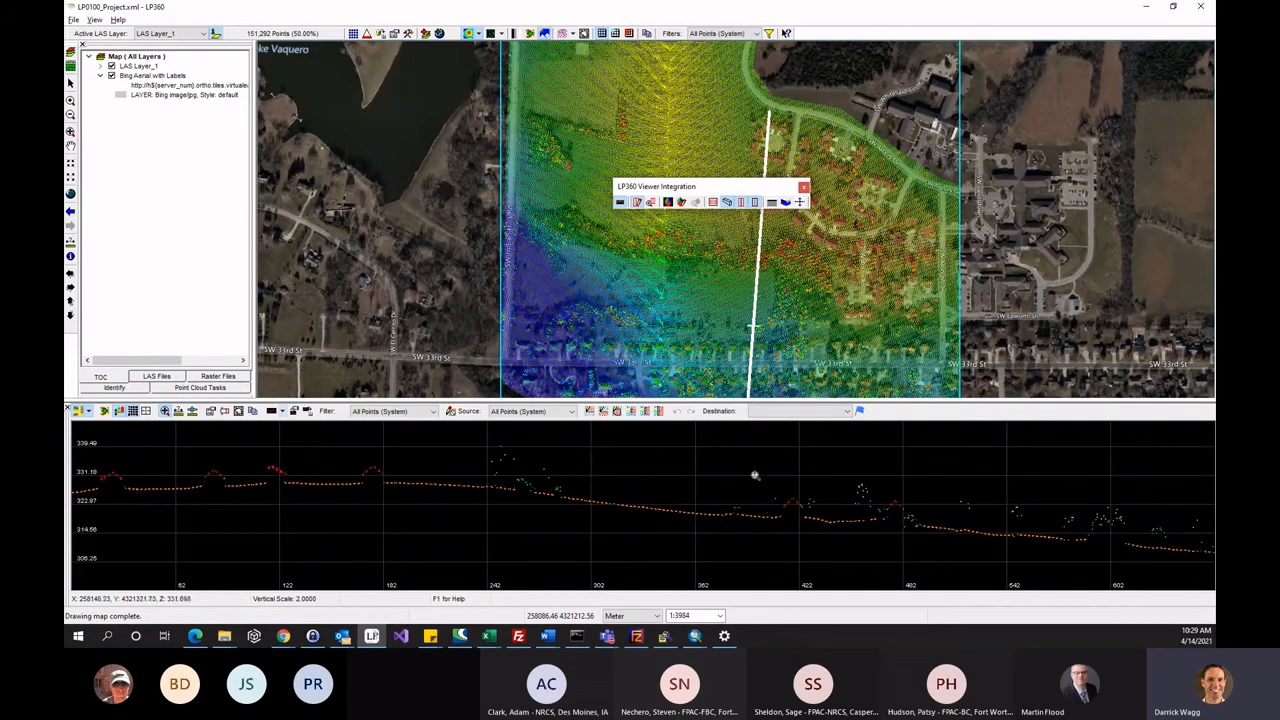
drag(857, 483, 764, 483)
drag(852, 482, 654, 463)
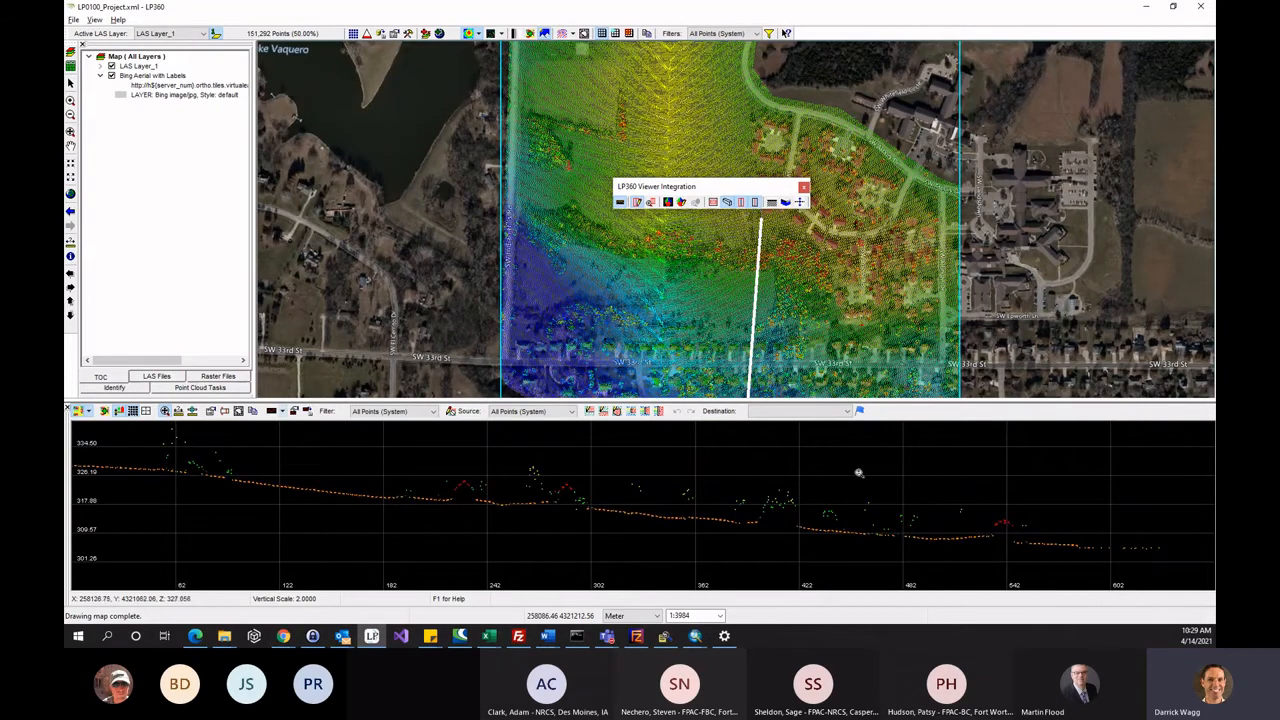
drag(858, 473, 795, 468)
drag(652, 472, 760, 468)
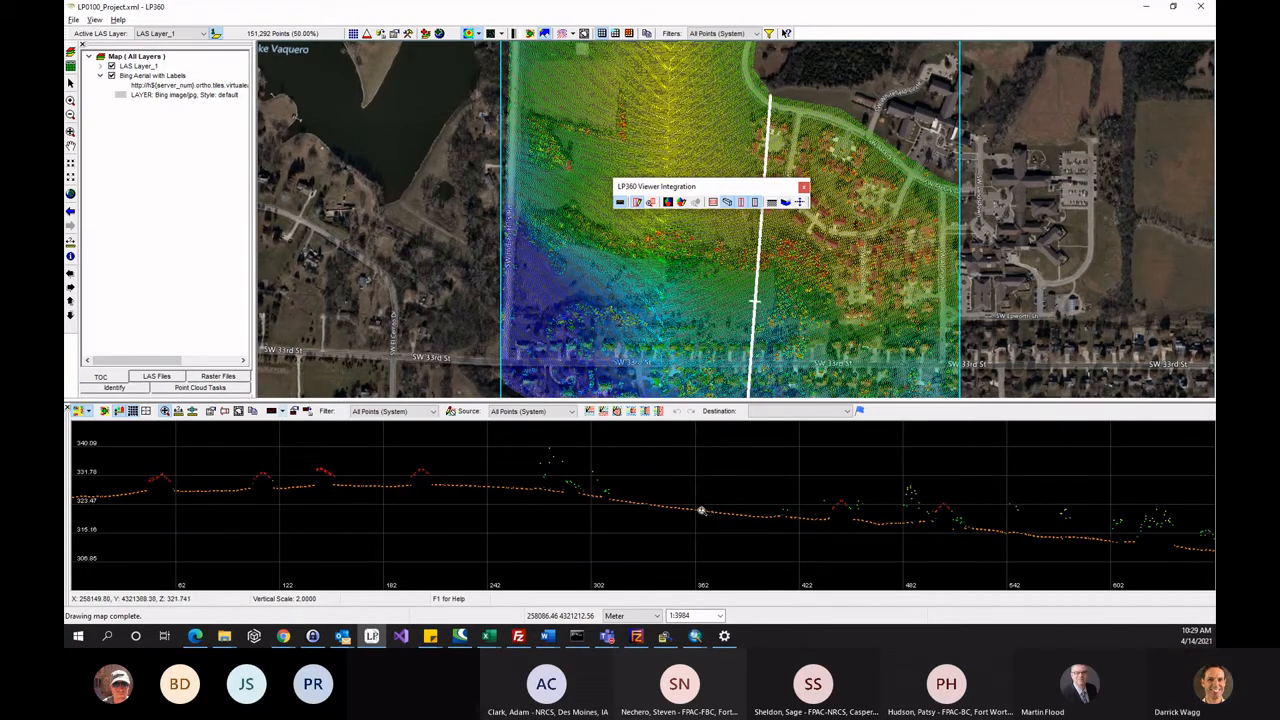
Zoom and pan along the north-south profile to examine its houses, trees and terrain, closing in on two neighbouring houses.
scroll(706, 510, down, 2)
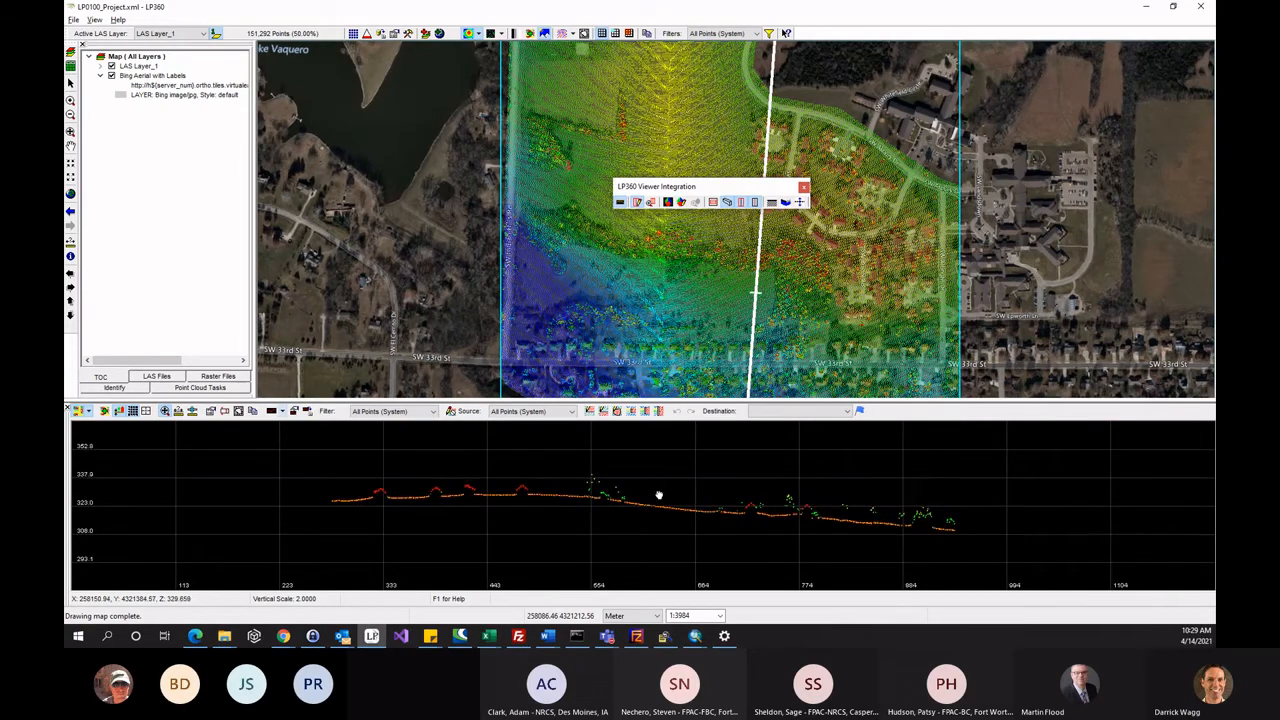
scroll(670, 495, up, 2)
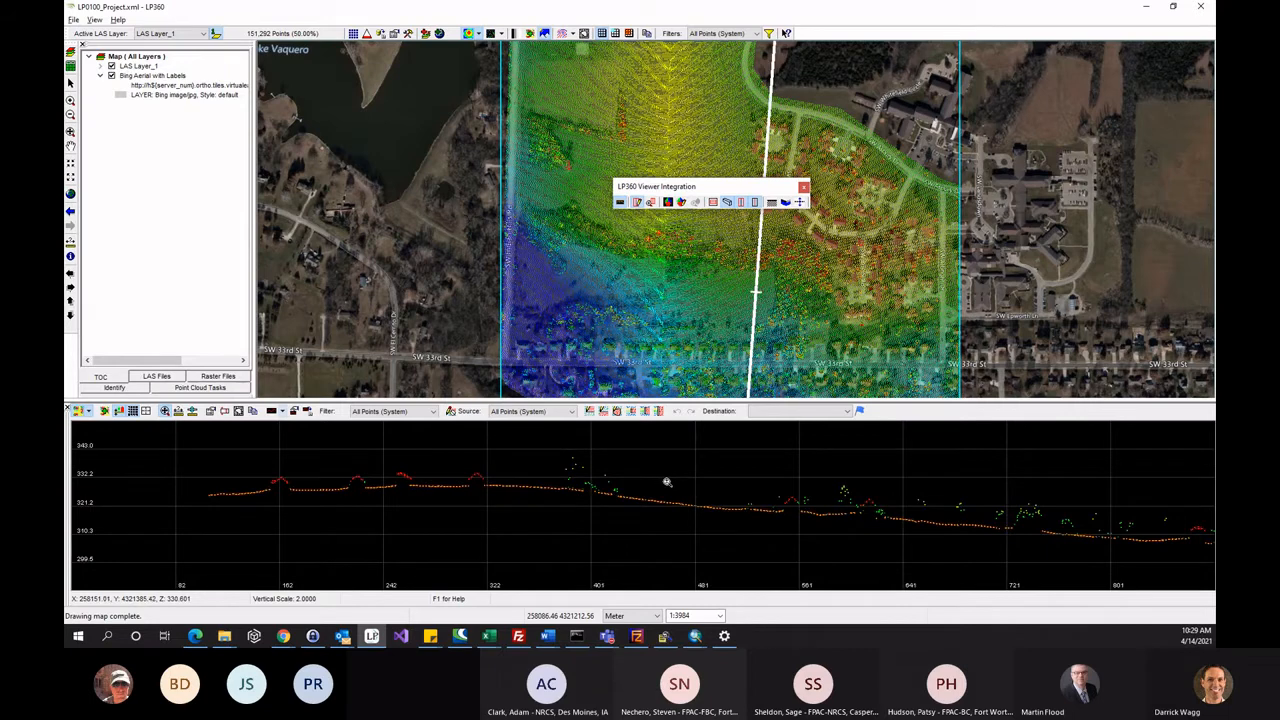
scroll(706, 510, up, 2)
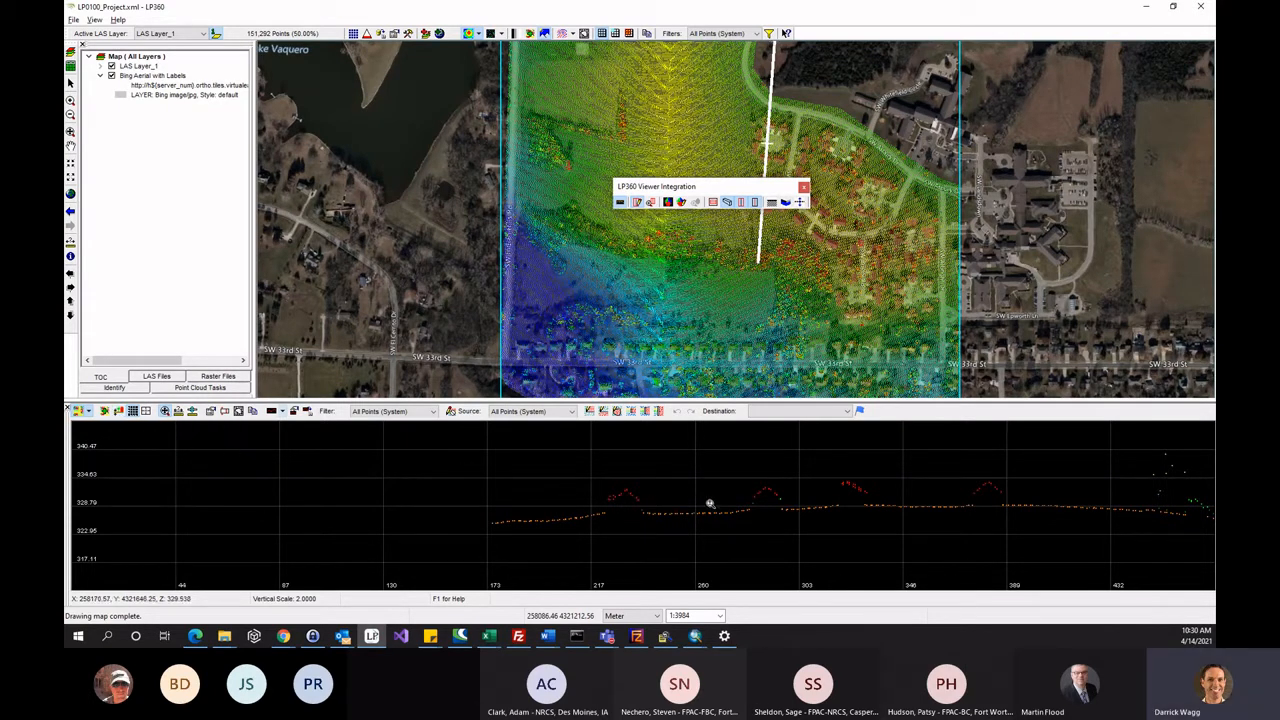
scroll(711, 505, down, 2)
drag(683, 483, 624, 558)
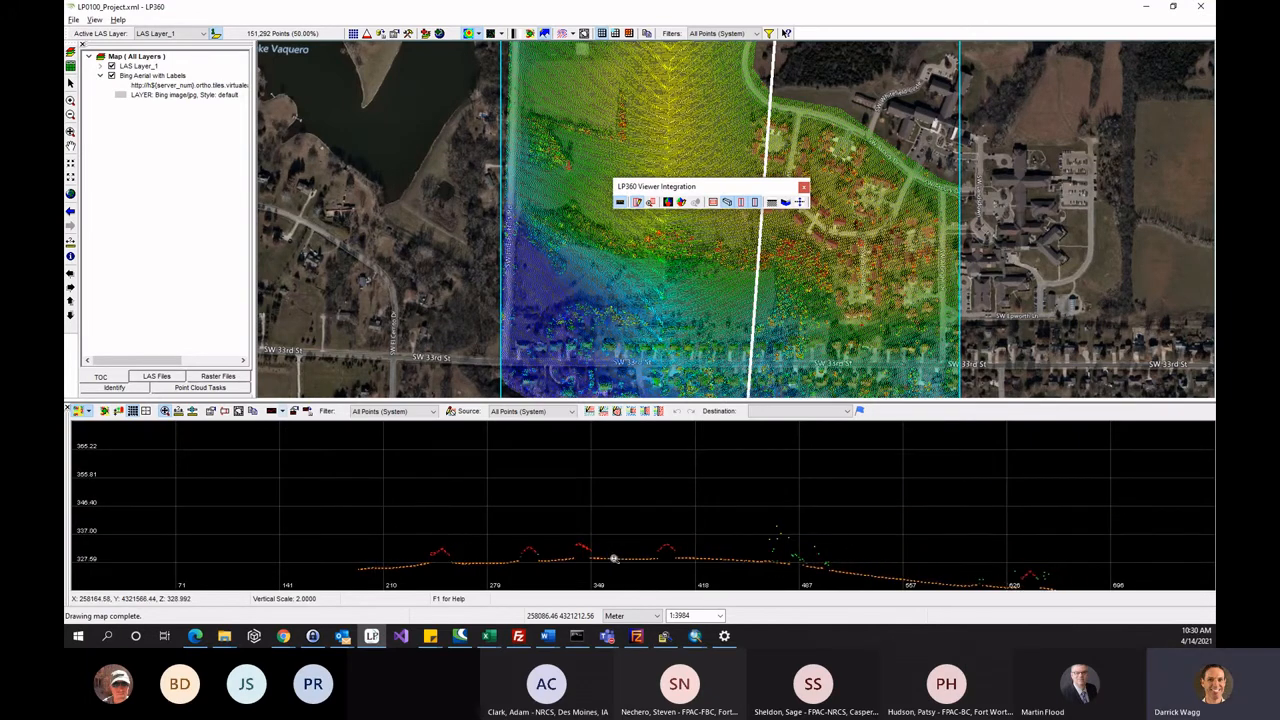
drag(700, 550, 511, 551)
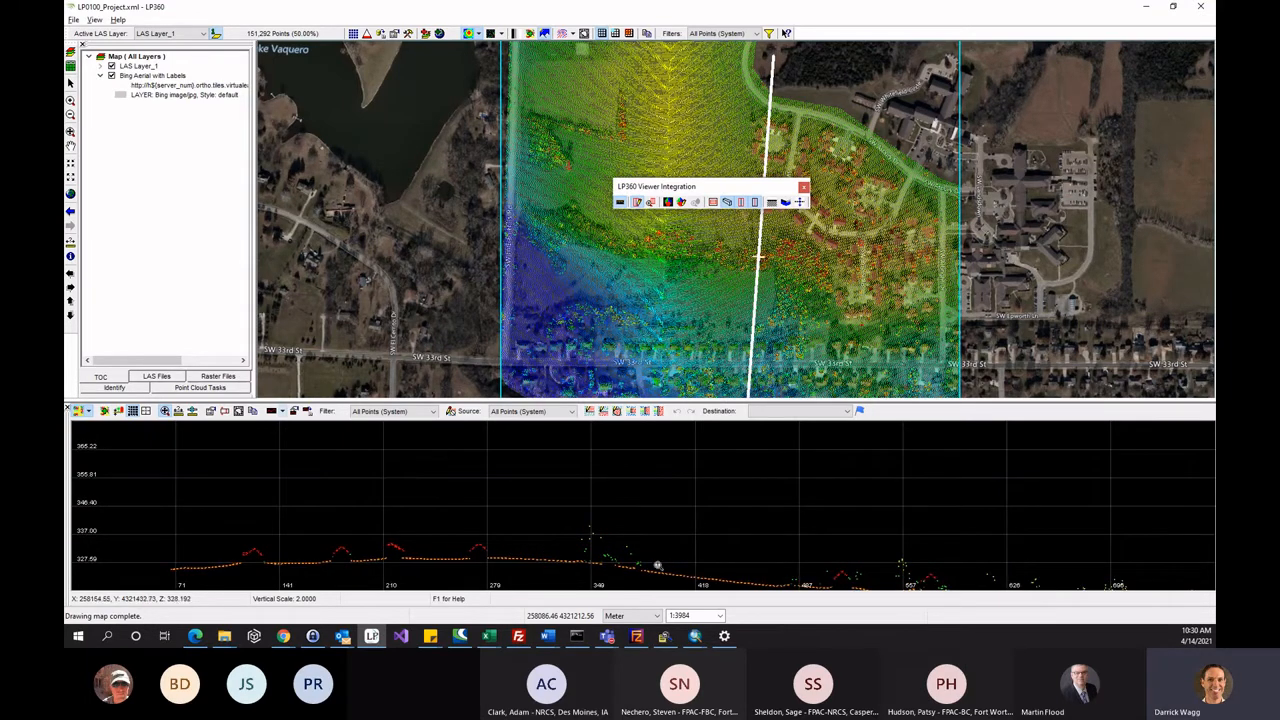
drag(757, 557, 668, 456)
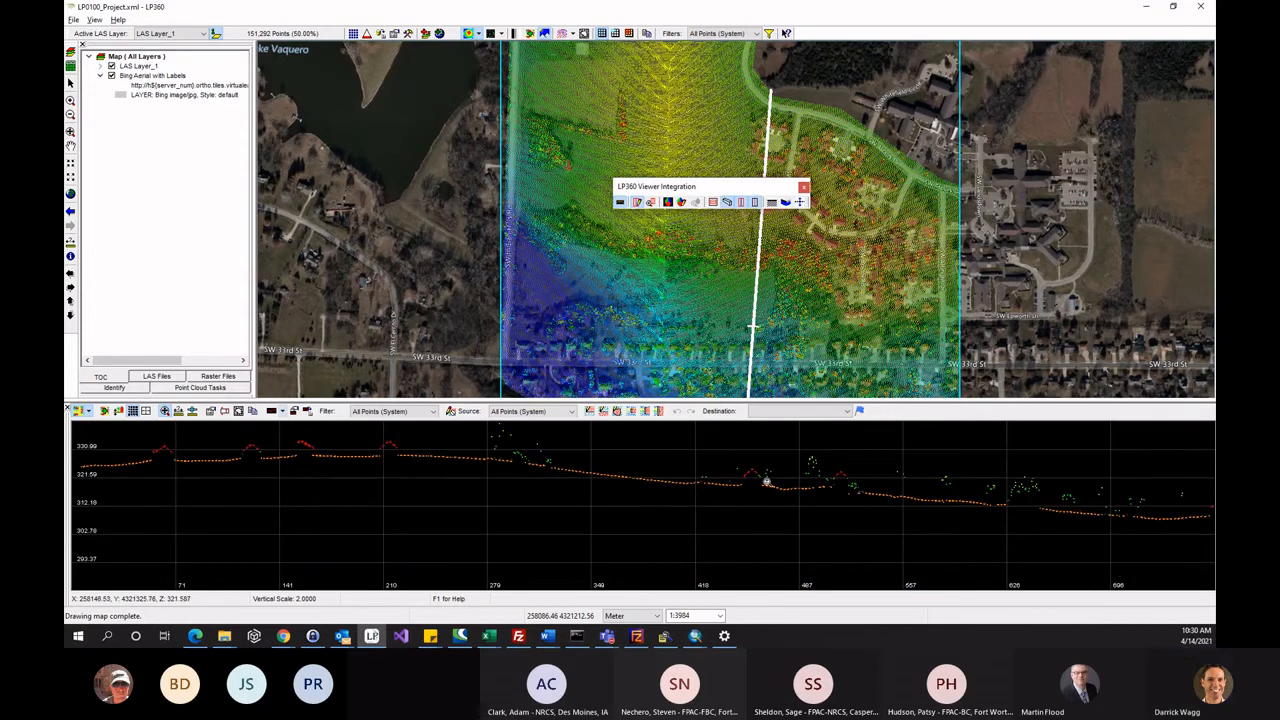
drag(769, 482, 937, 489)
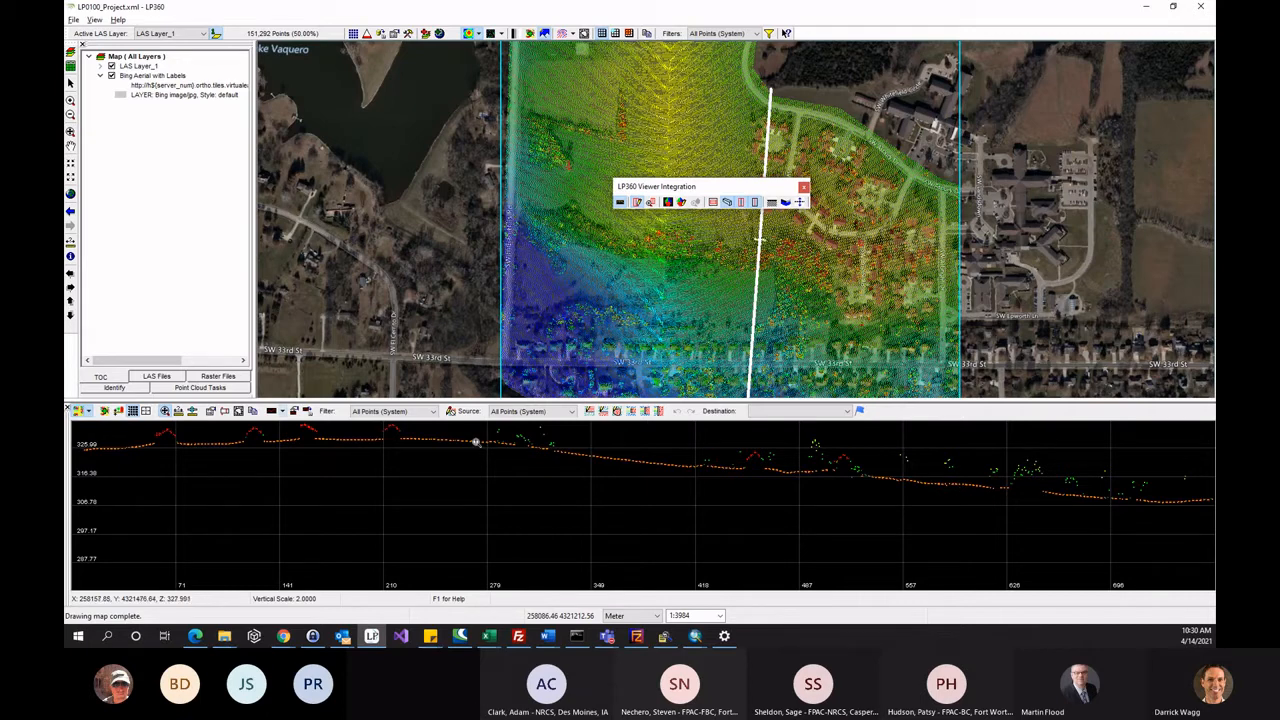
drag(430, 455, 649, 483)
scroll(649, 483, up, 4)
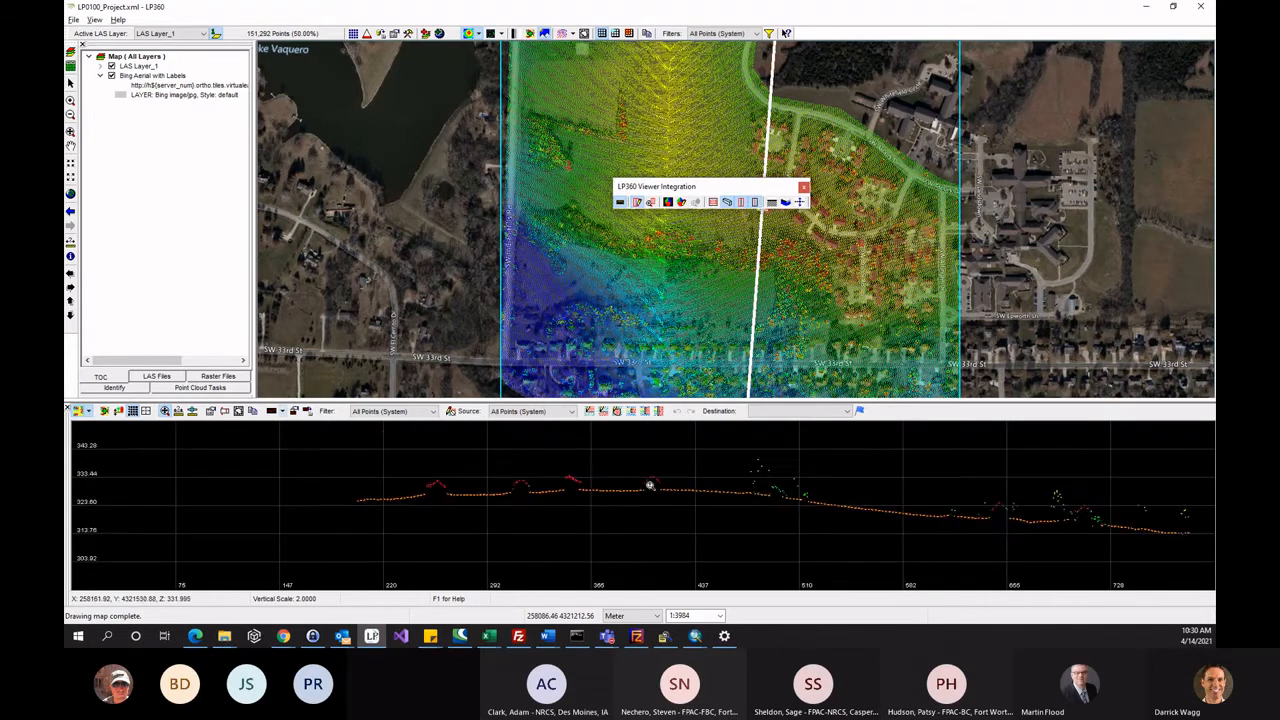
scroll(640, 505, up, 3)
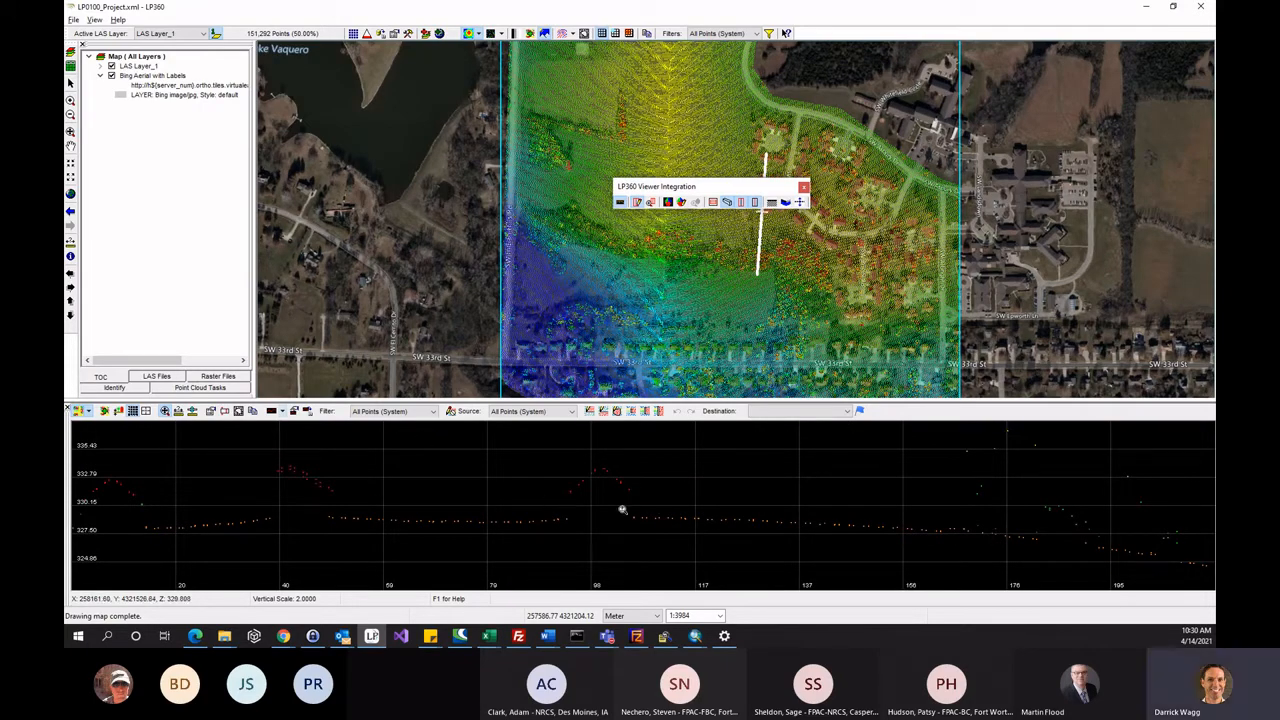
scroll(778, 530, down, 3)
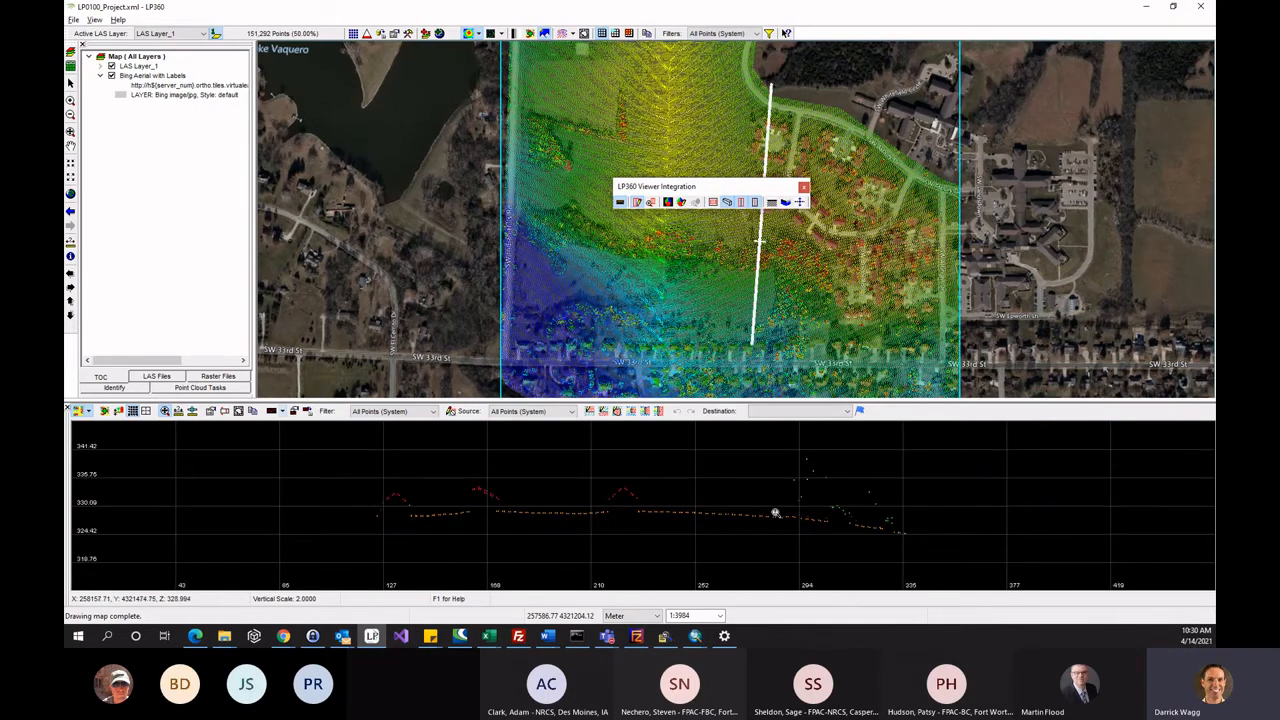
scroll(745, 520, up, 3)
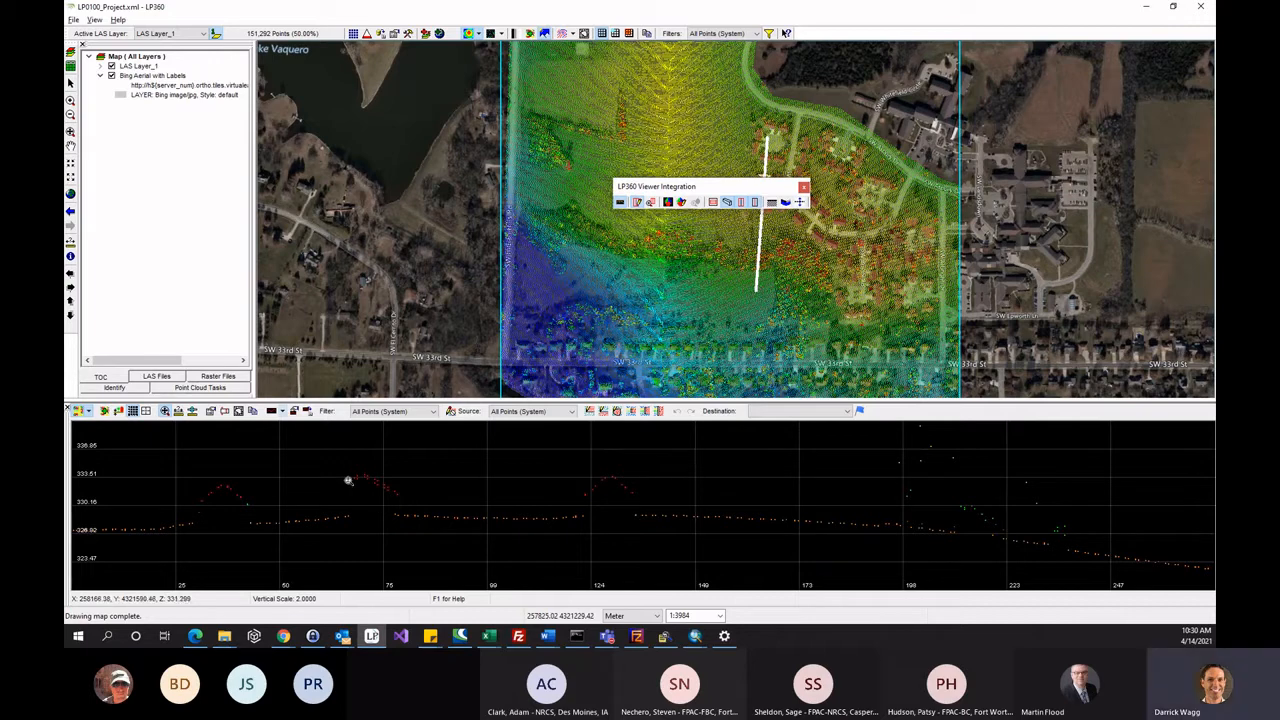
scroll(575, 468, up, 2)
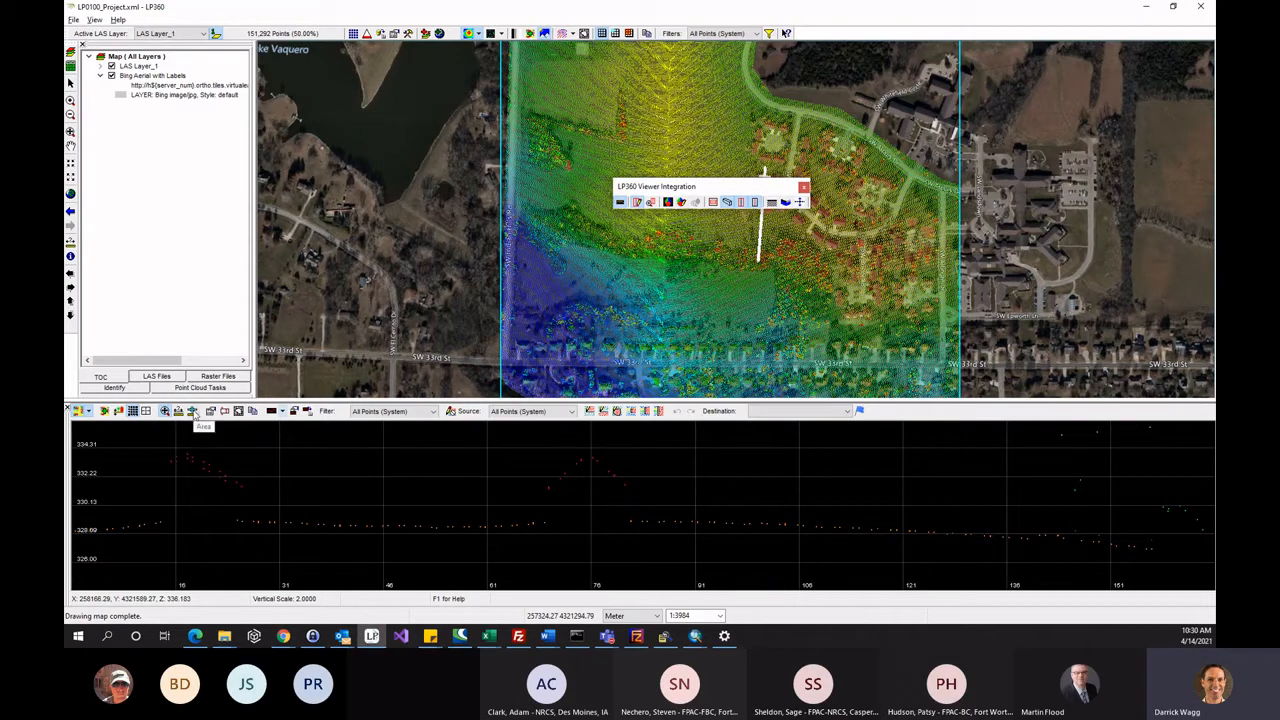
Measure the area between the peaked roof of the middle house and a line across its eaves, and return to Continuous Zoom and Pan.
click(193, 411)
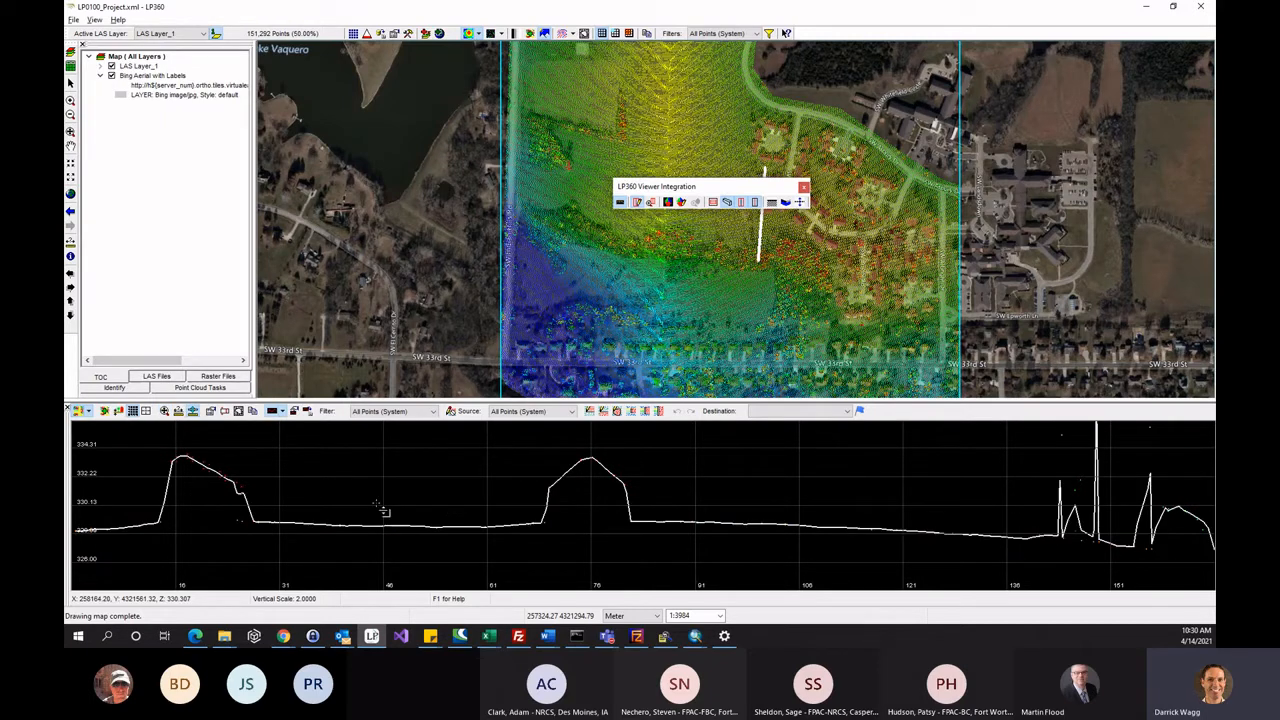
click(548, 494)
double_click(628, 494)
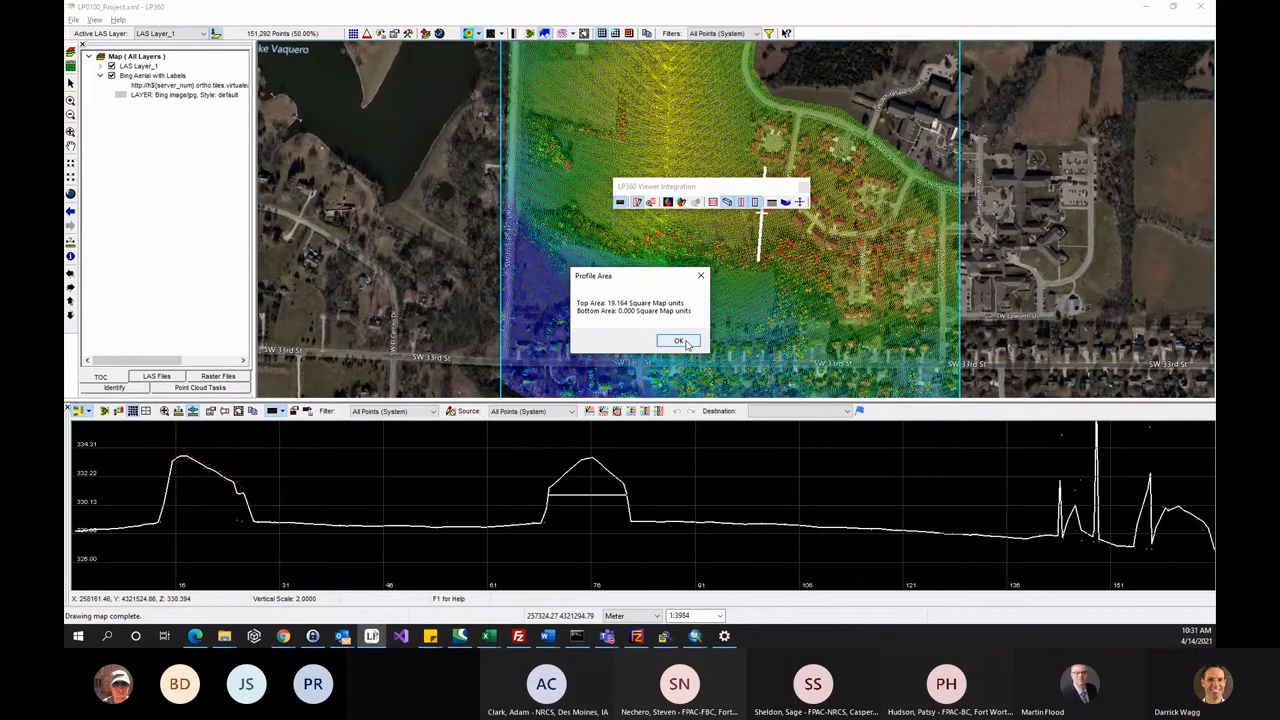
click(680, 342)
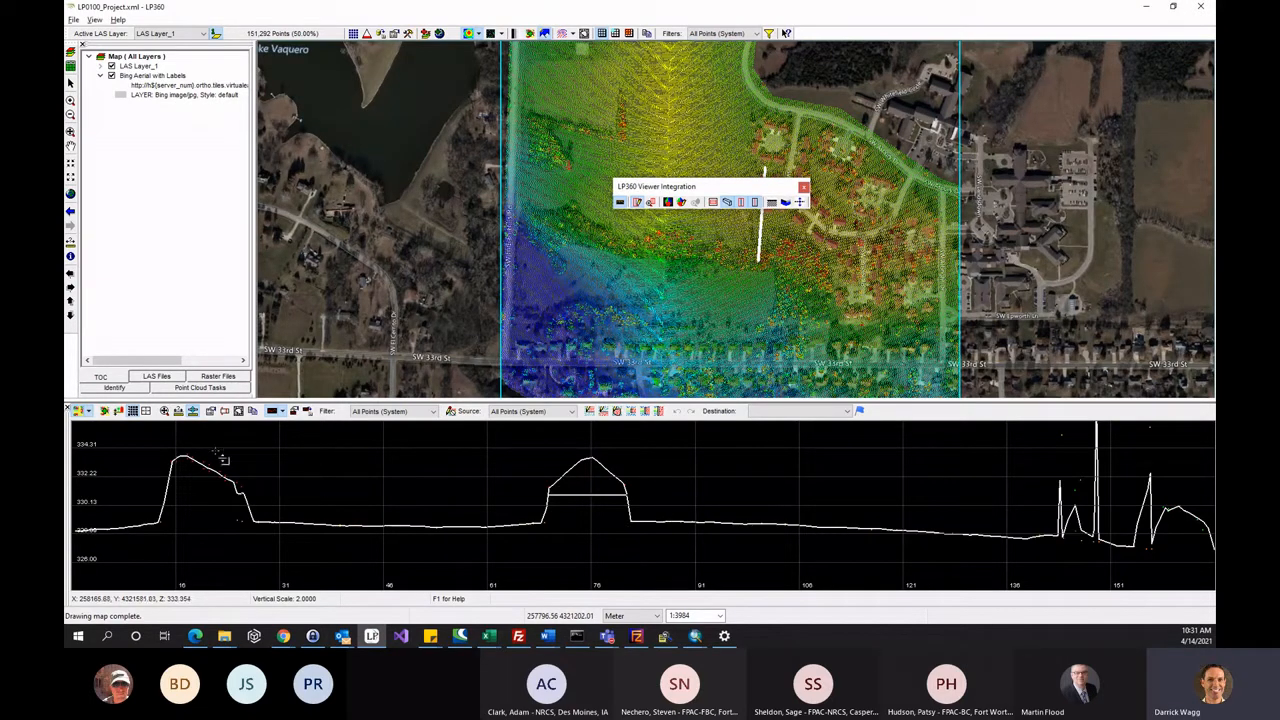
click(165, 411)
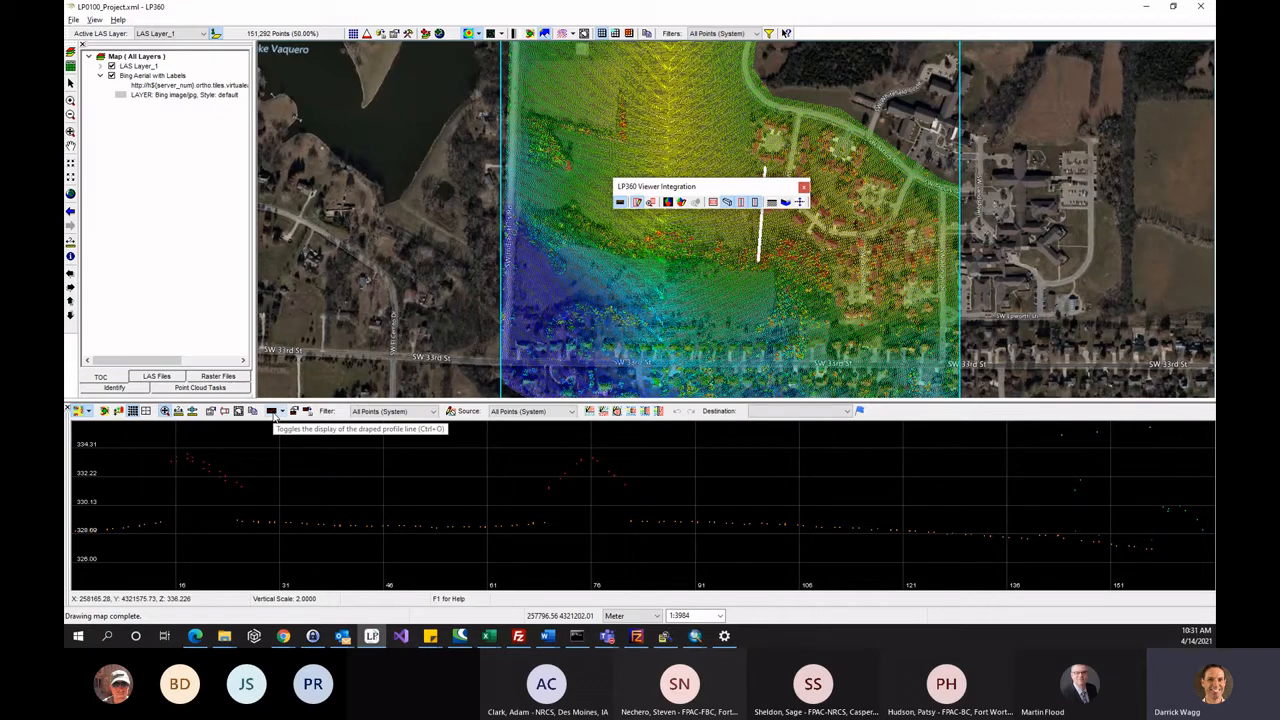
Display the draped profile line and filter the profile to Ground (System).
click(274, 416)
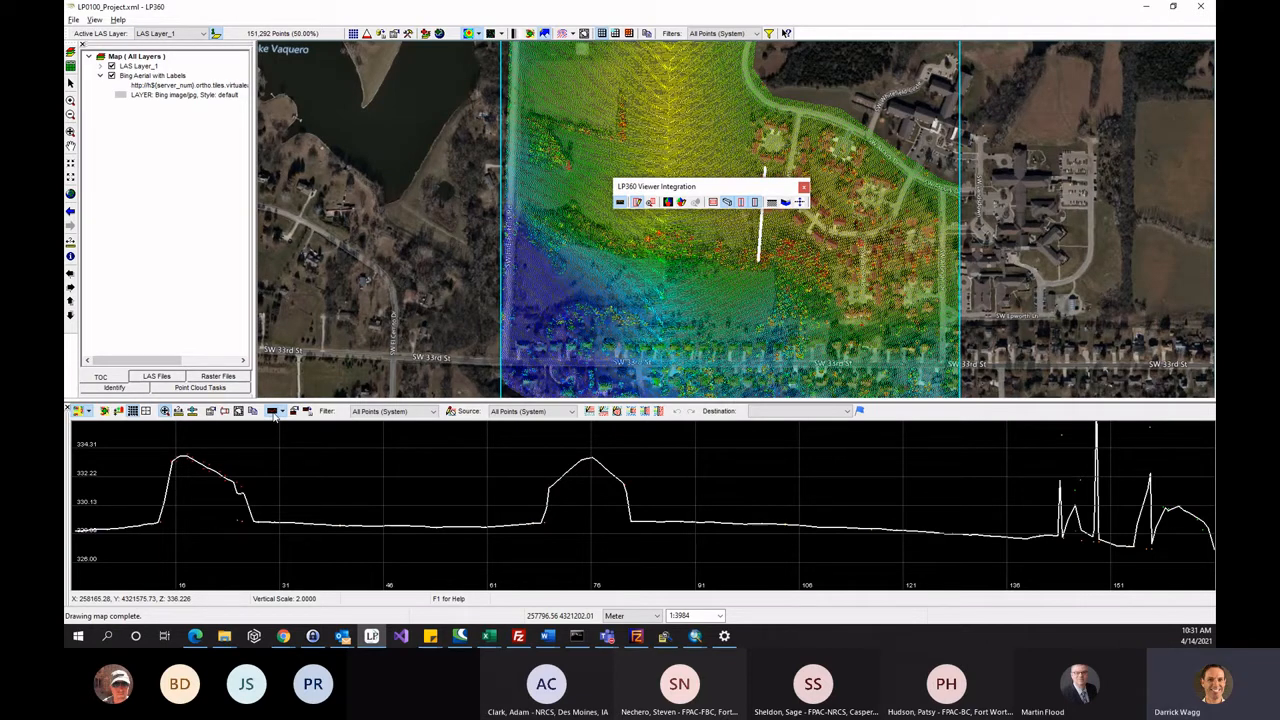
click(426, 417)
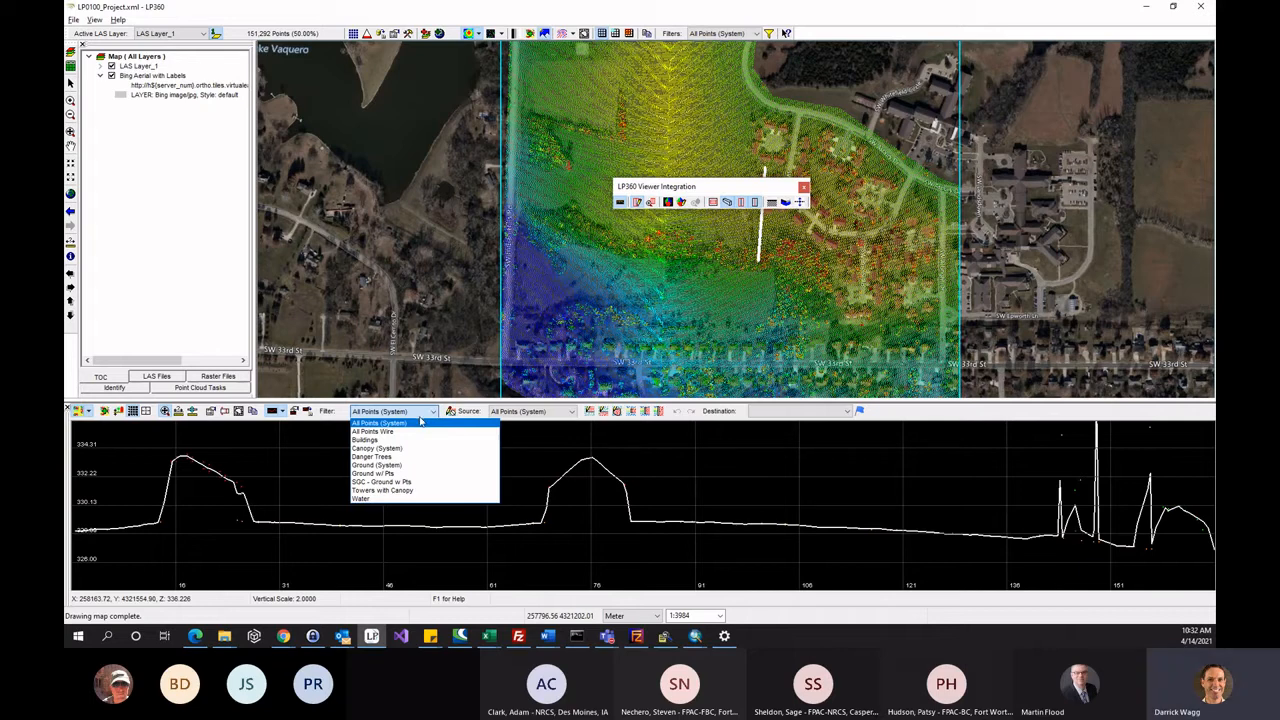
click(407, 466)
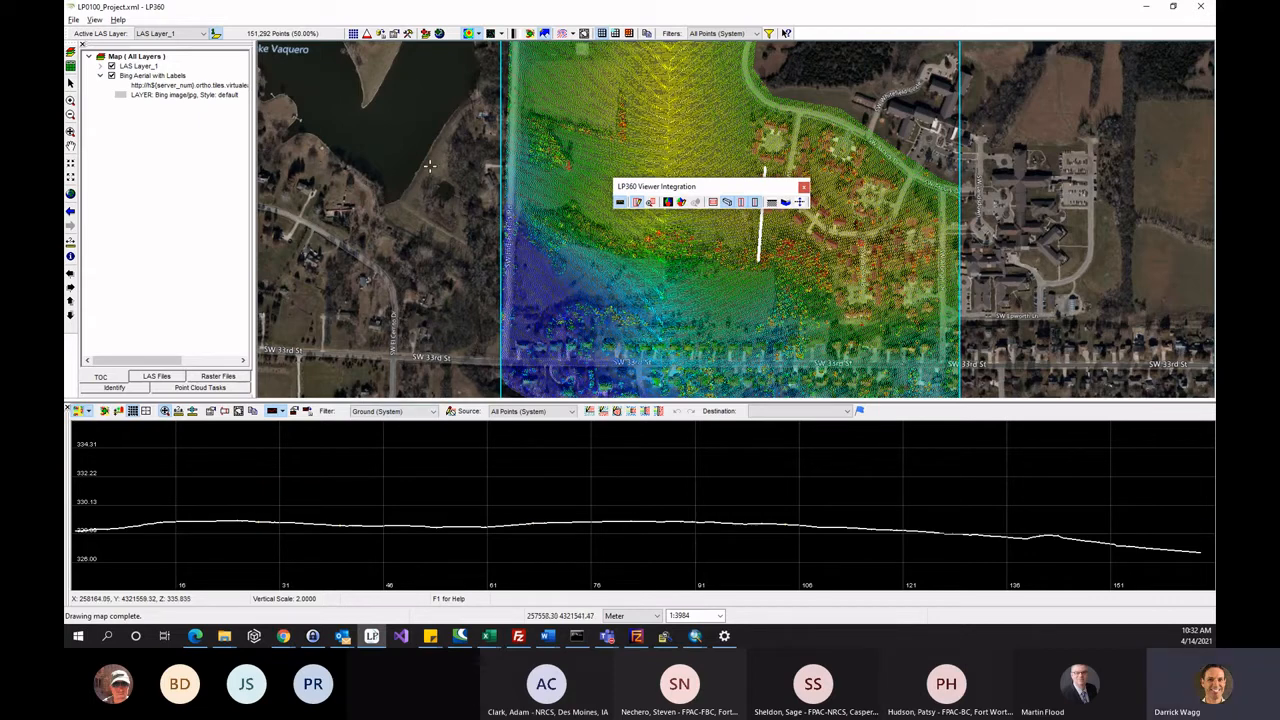
Review the Ground (System) filter's classes and view synchronization in Live View, and close it without changes.
click(770, 33)
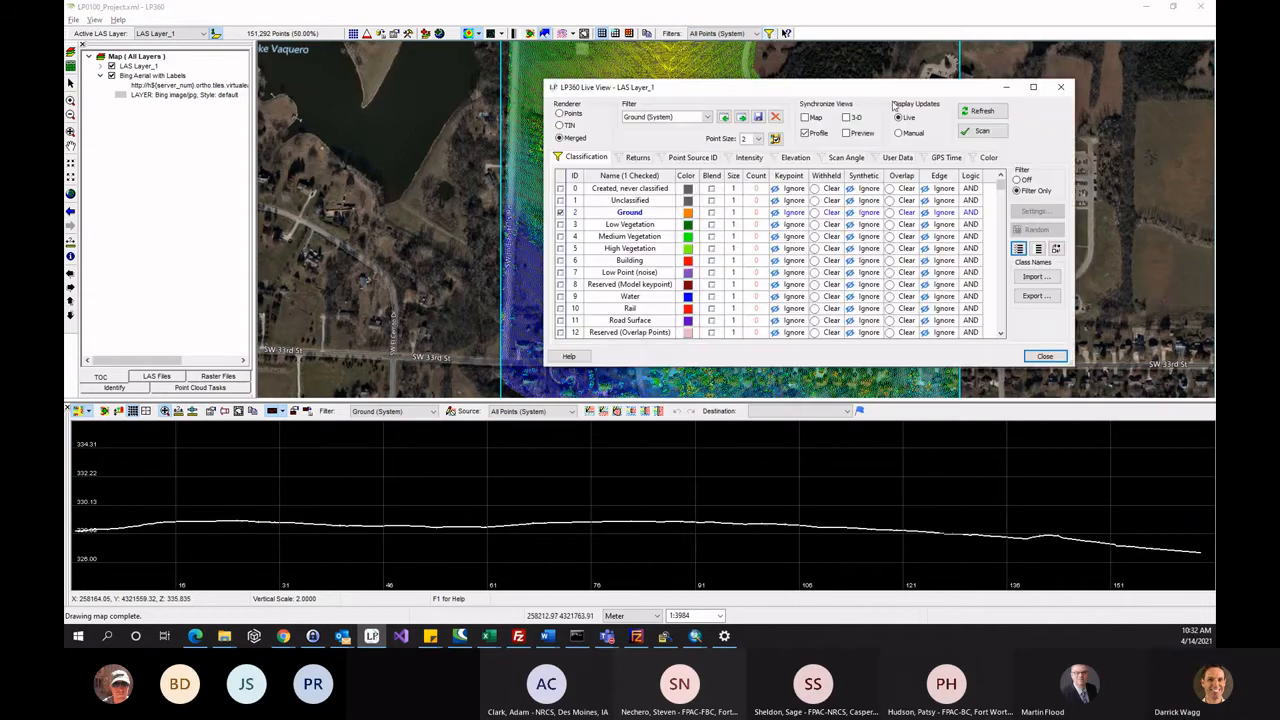
drag(897, 96, 659, 100)
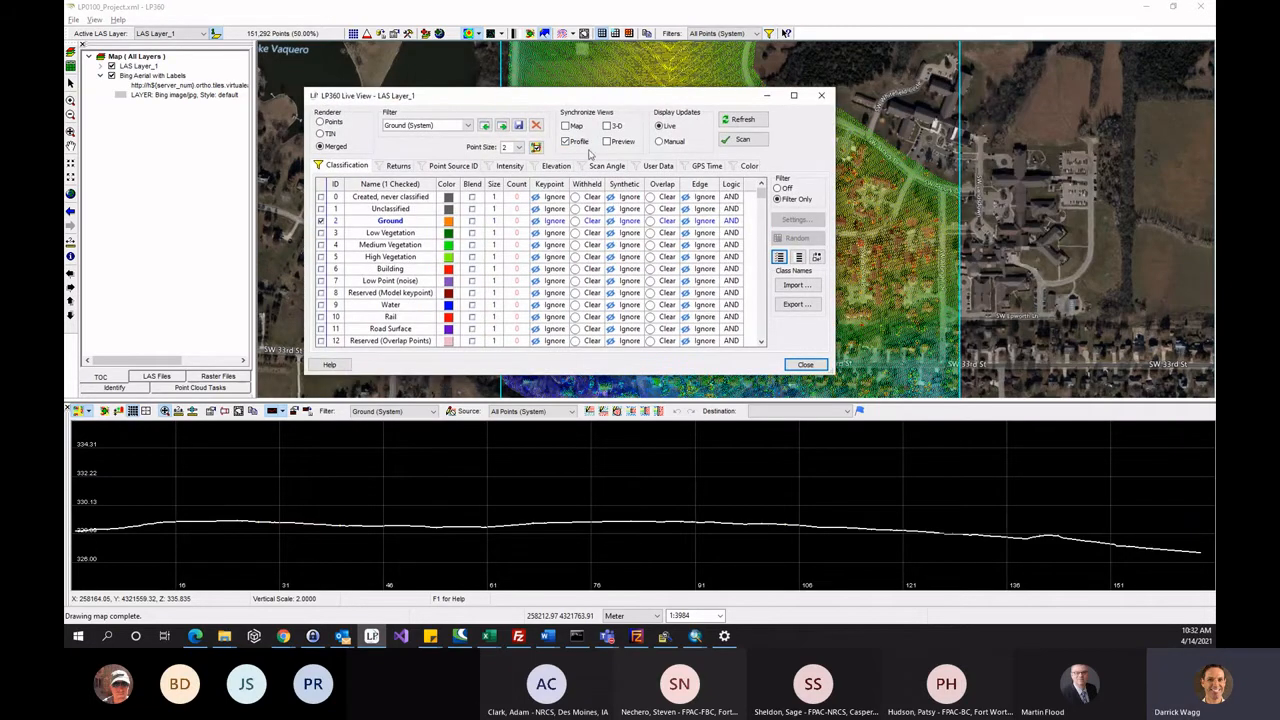
click(220, 444)
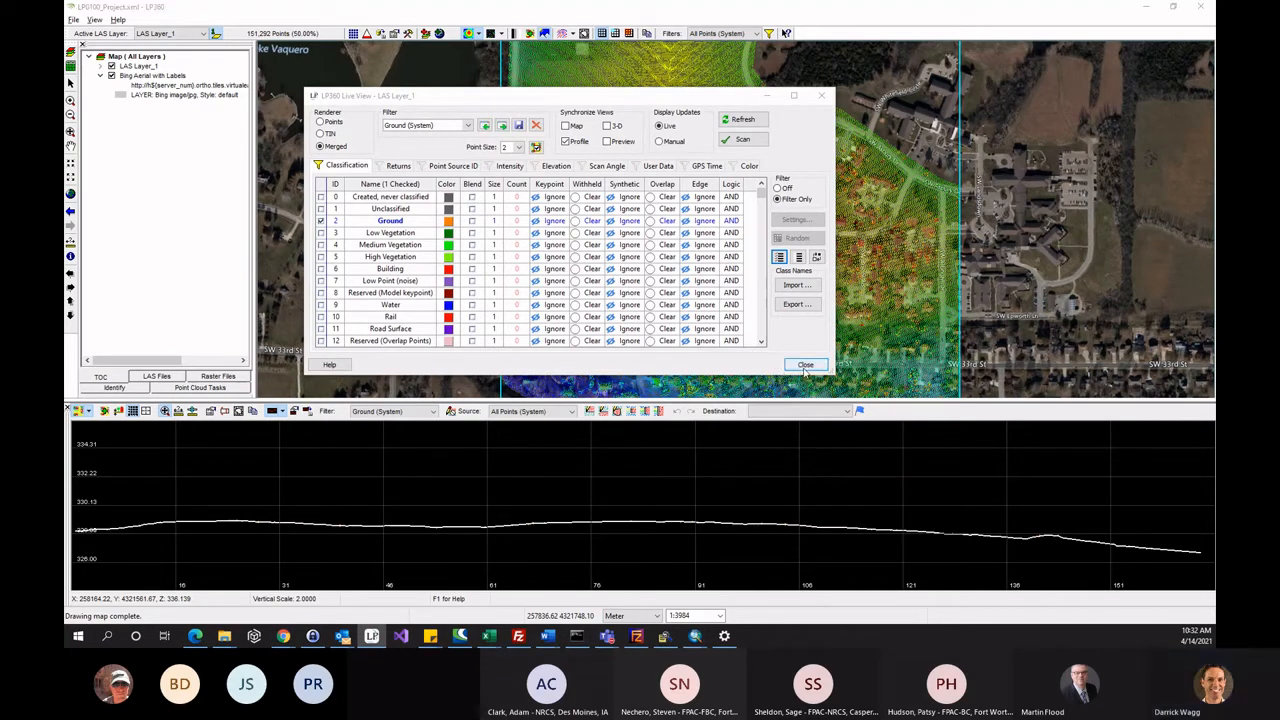
click(805, 365)
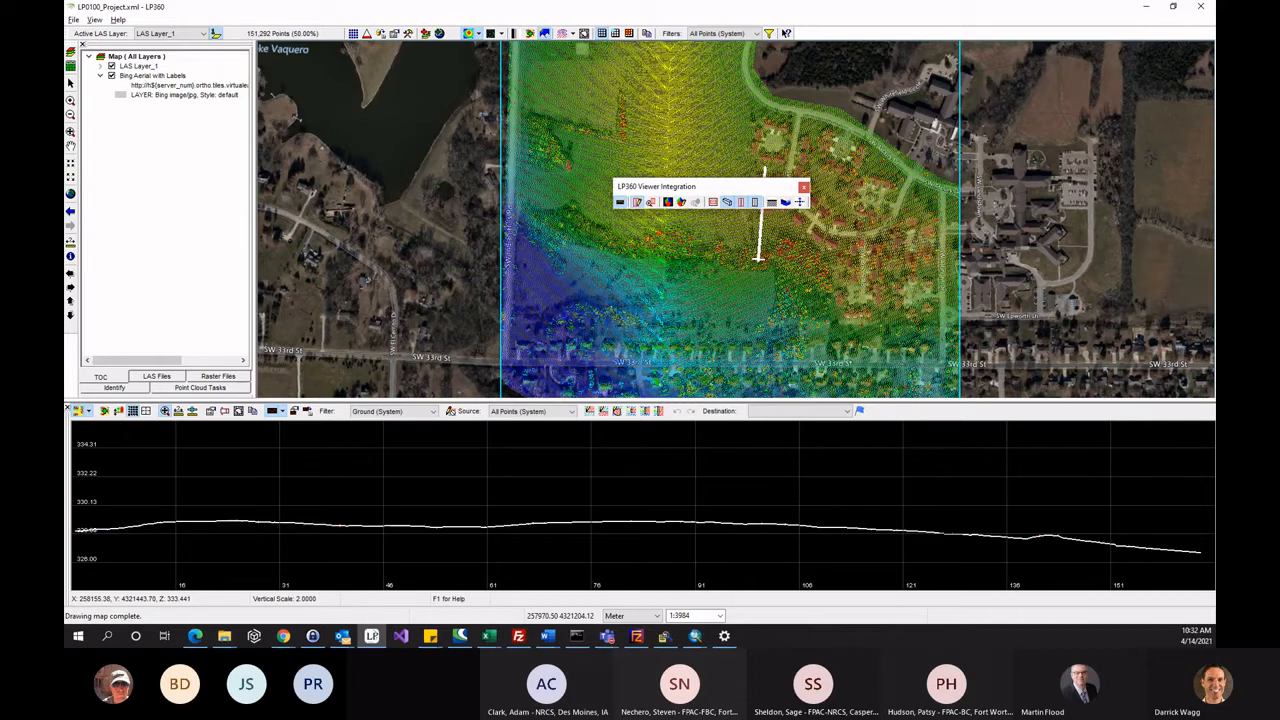
Look at the draped line options and turn off the draped profile line.
key(alt+Tab)
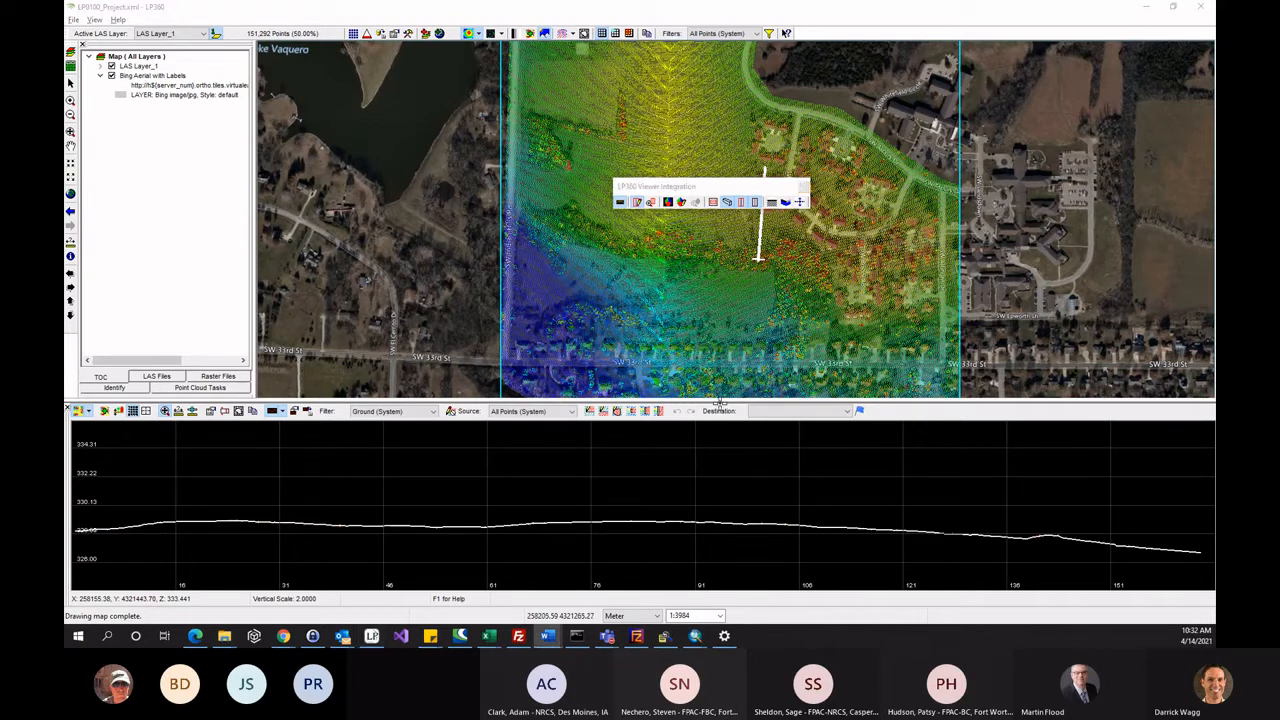
click(660, 490)
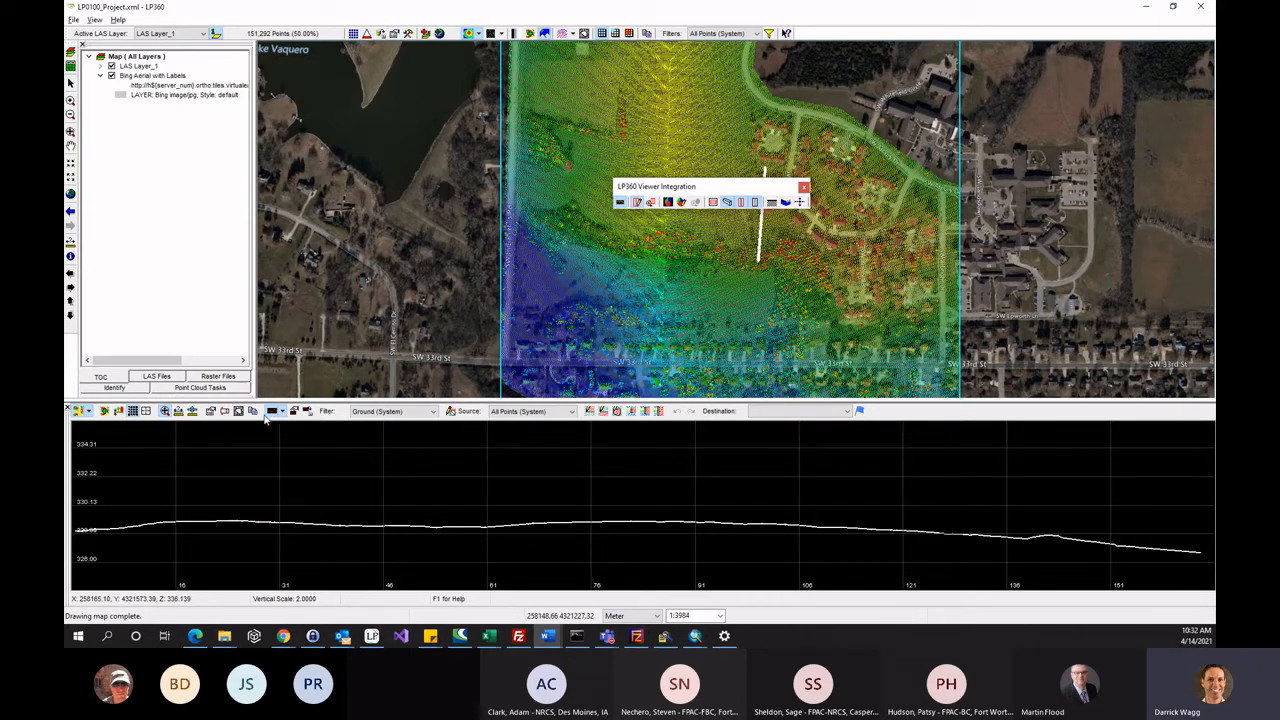
click(271, 412)
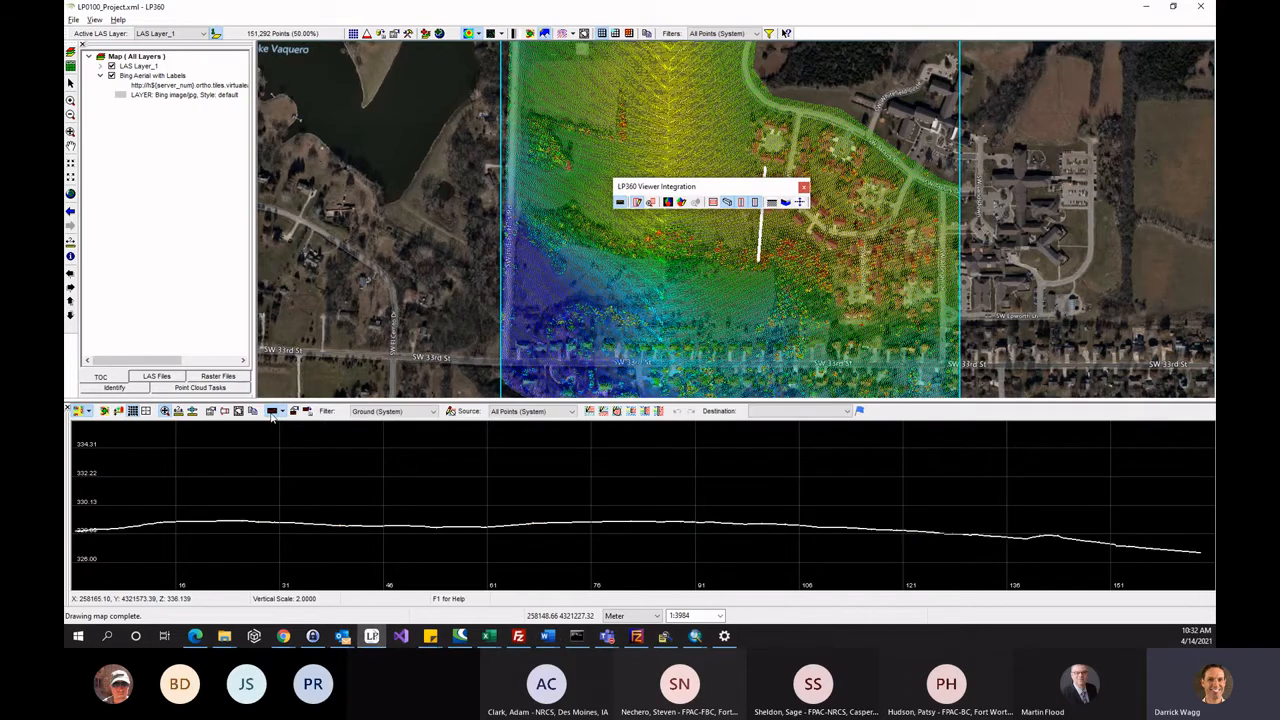
click(282, 412)
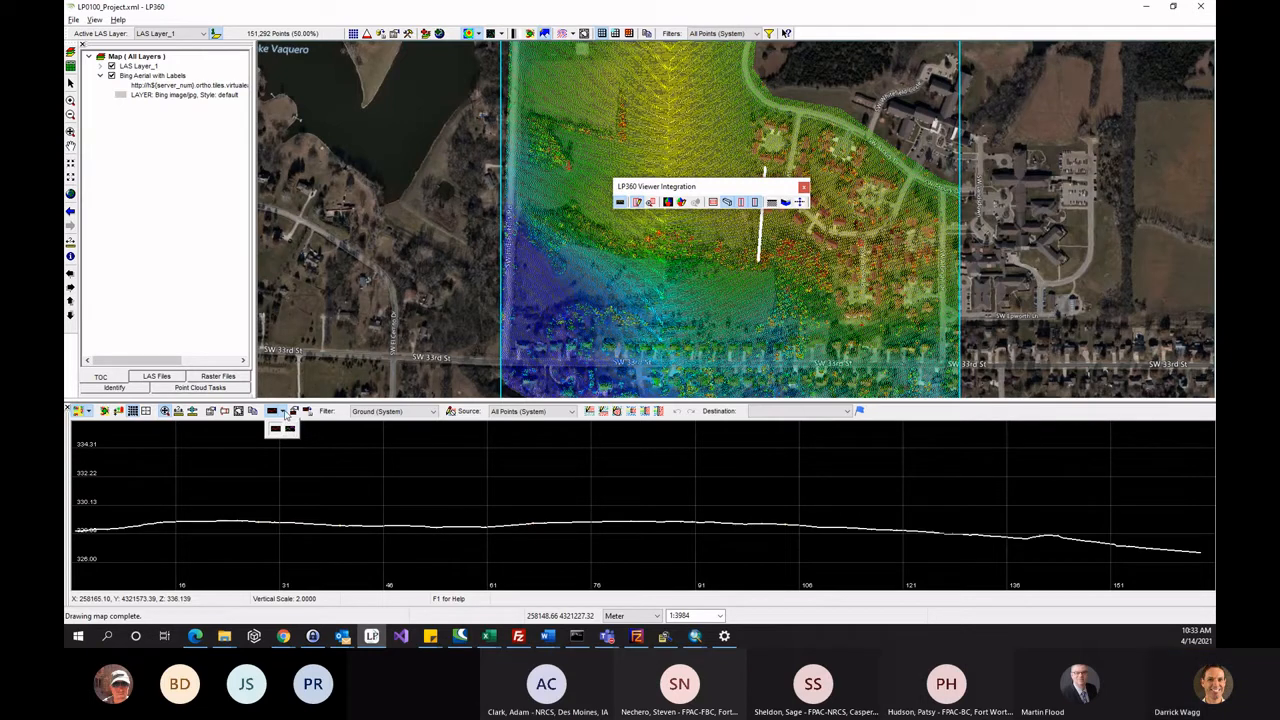
click(273, 412)
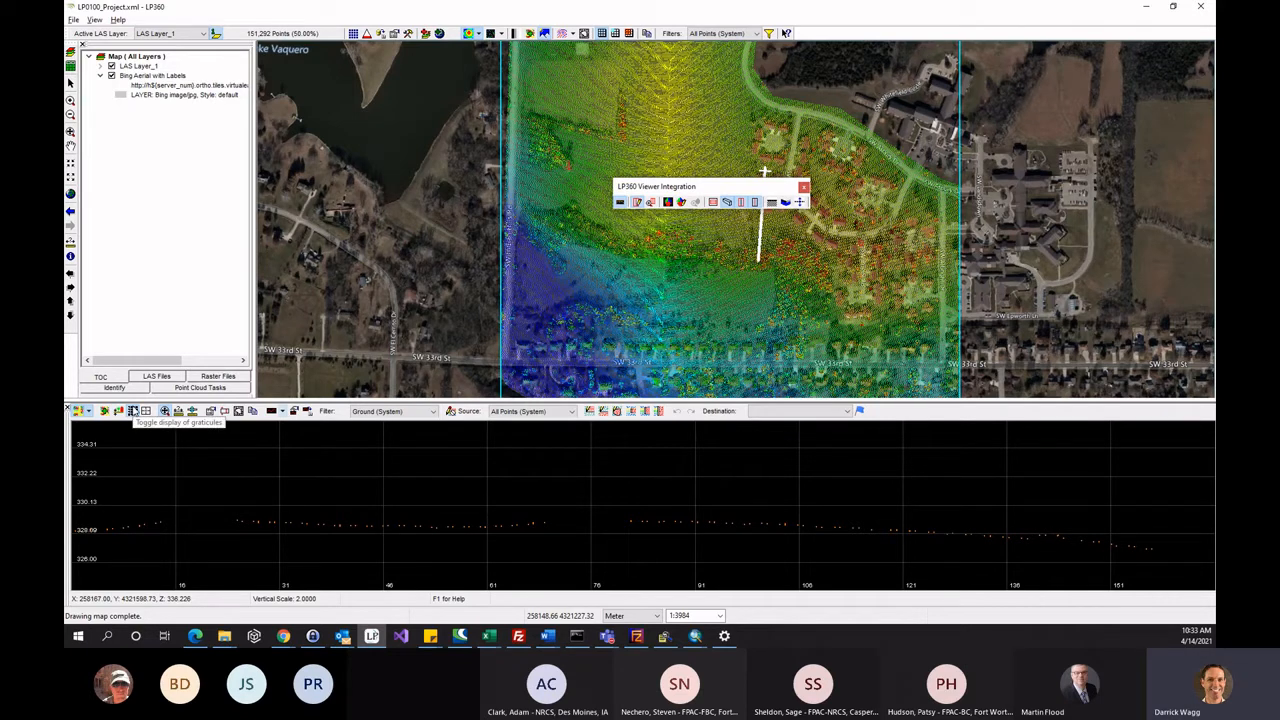
Toggle the profile's graticules off and on, leaving them displayed.
click(133, 411)
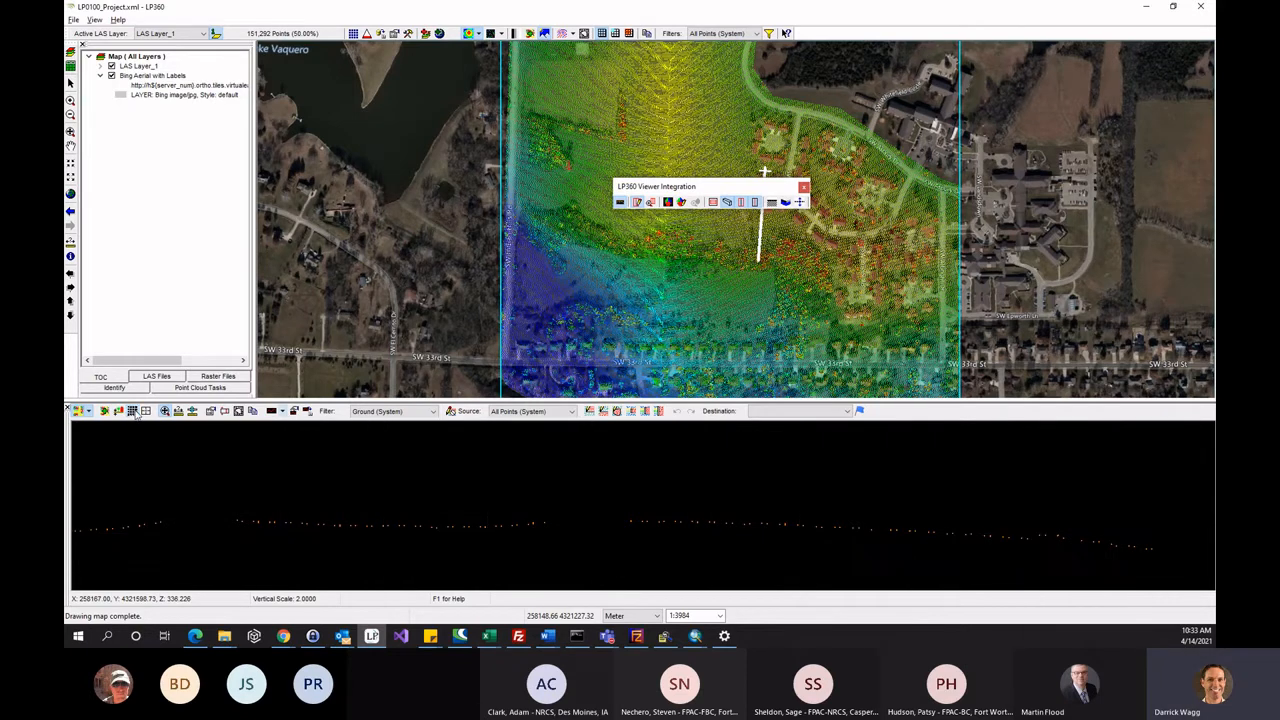
click(133, 411)
click(133, 411)
click(133, 411)
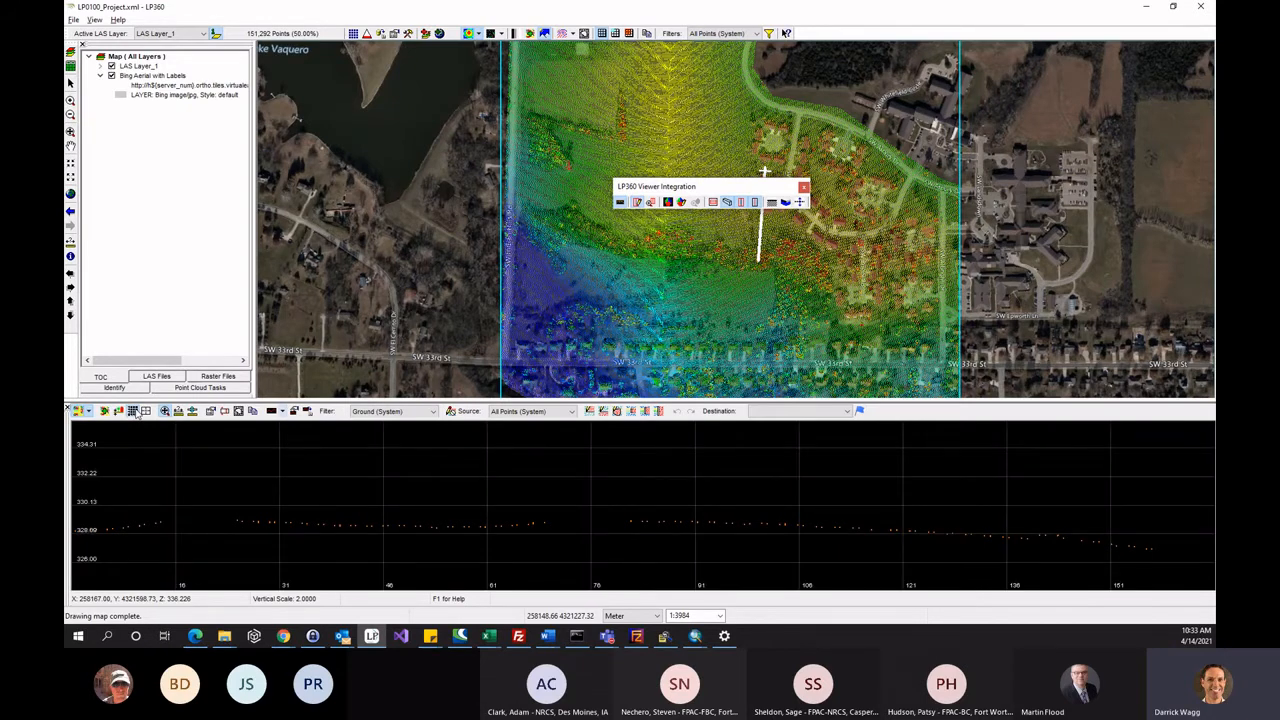
Apply a Quick Grid of 0.1 map units to the profile's horizontal and vertical graticule lines.
right_click(133, 411)
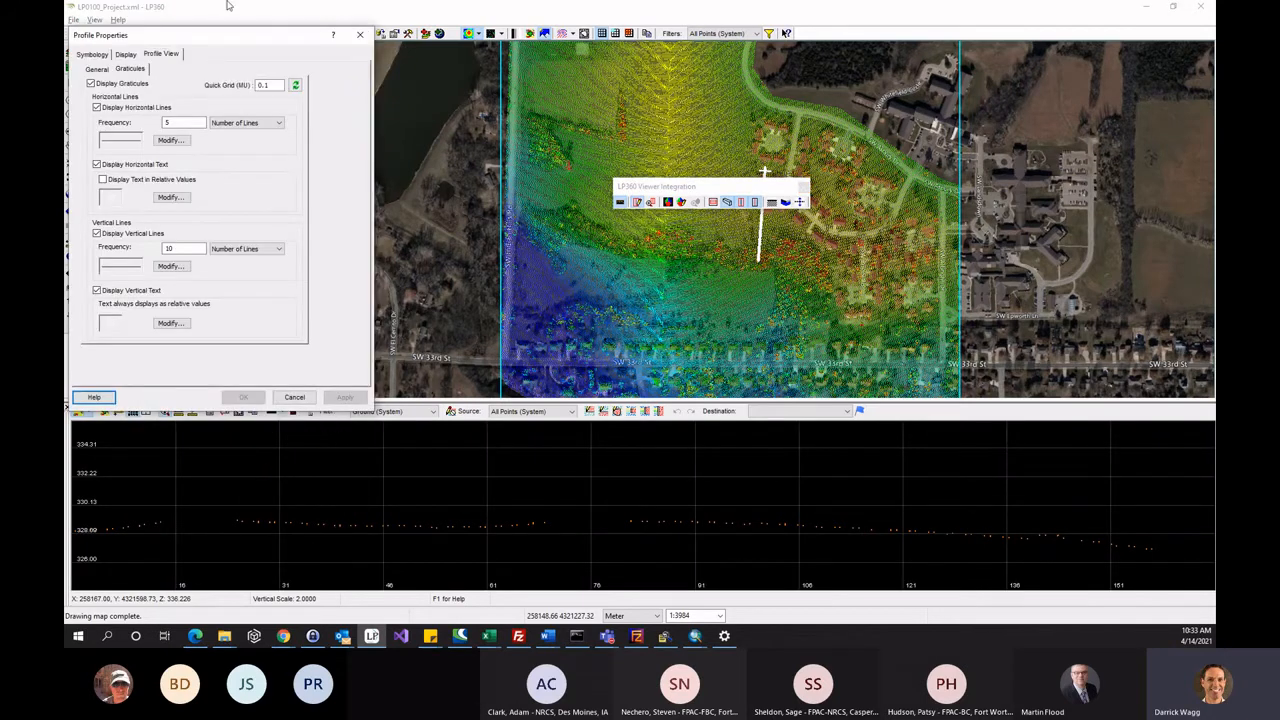
drag(276, 69, 722, 140)
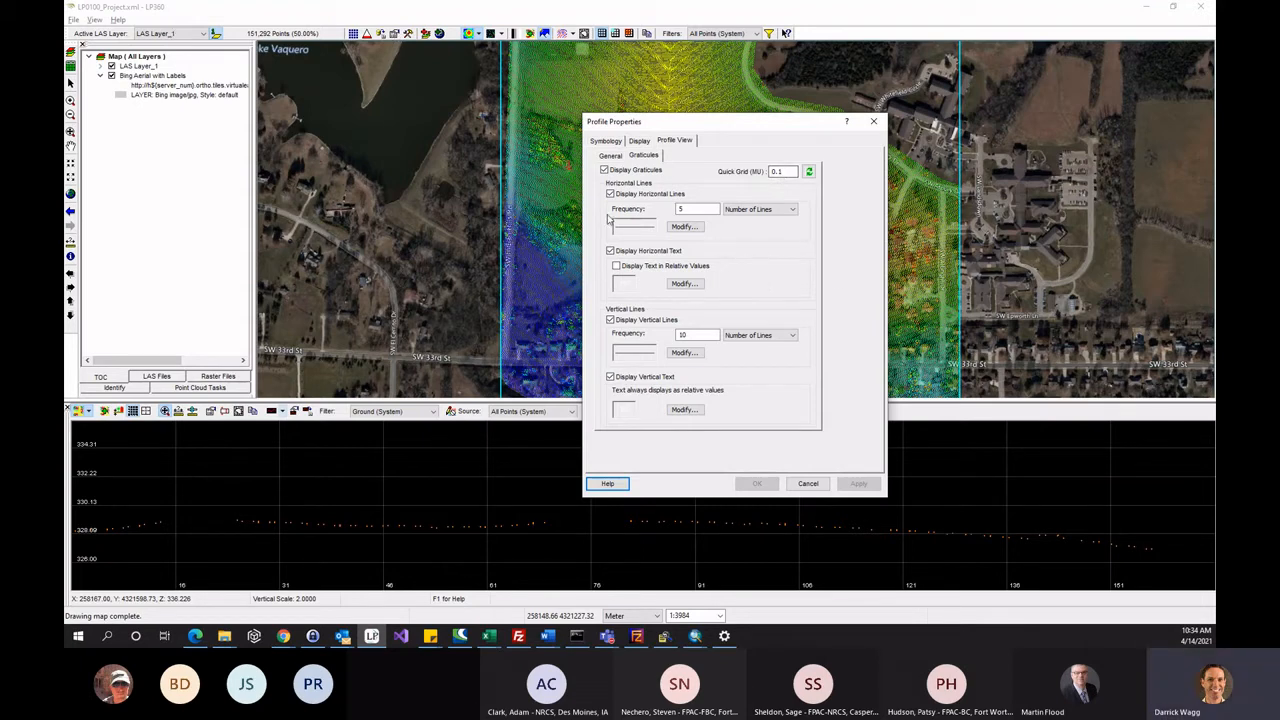
click(692, 209)
key(Tab)
double_click(783, 171)
text(0.2)
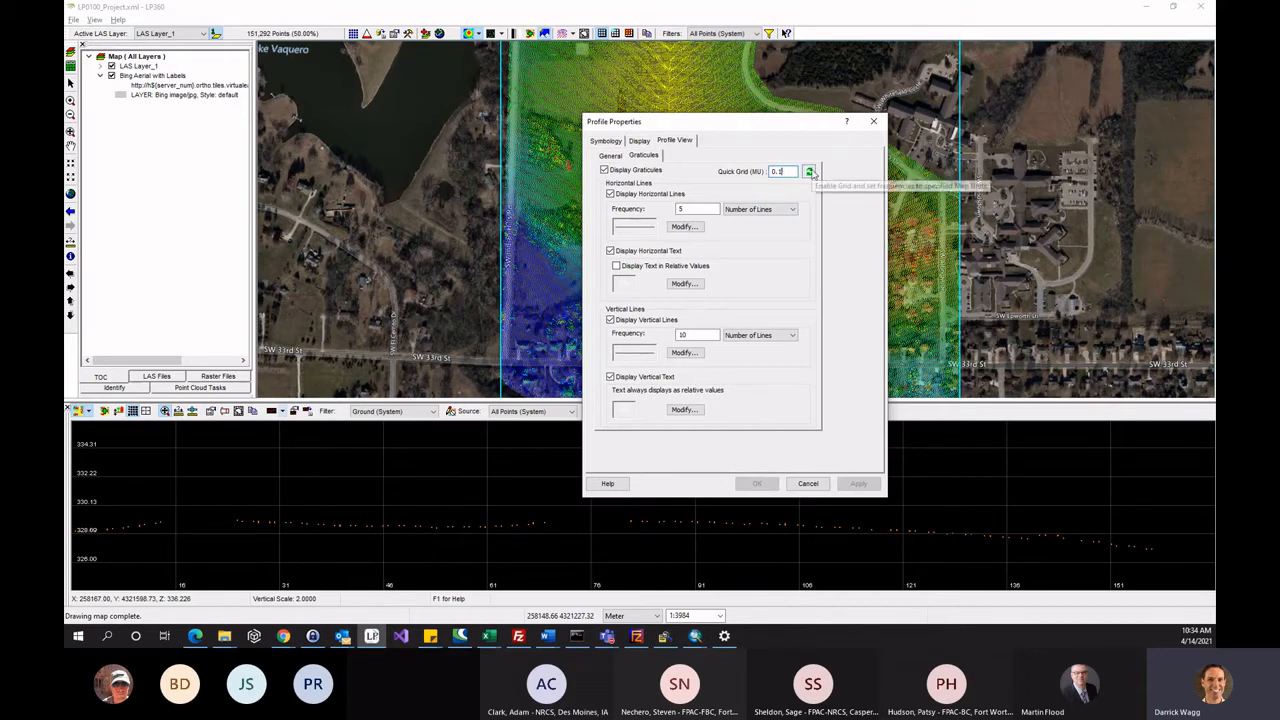
click(810, 172)
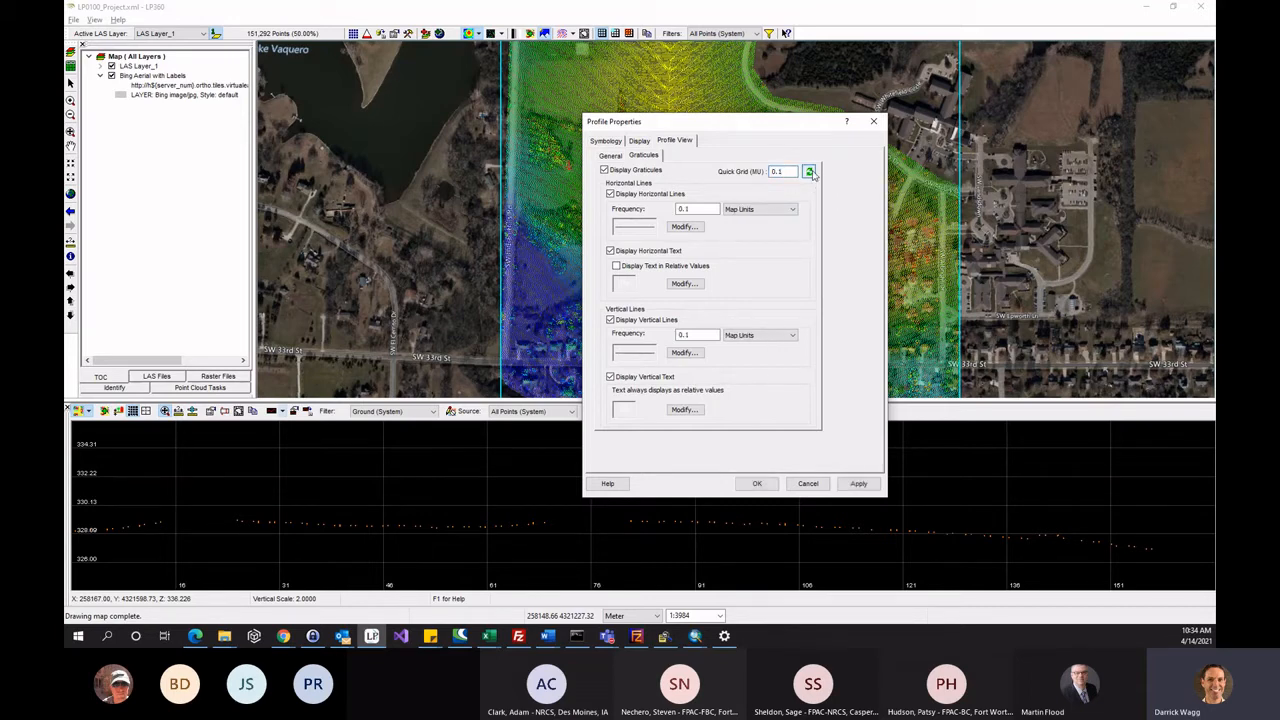
click(852, 485)
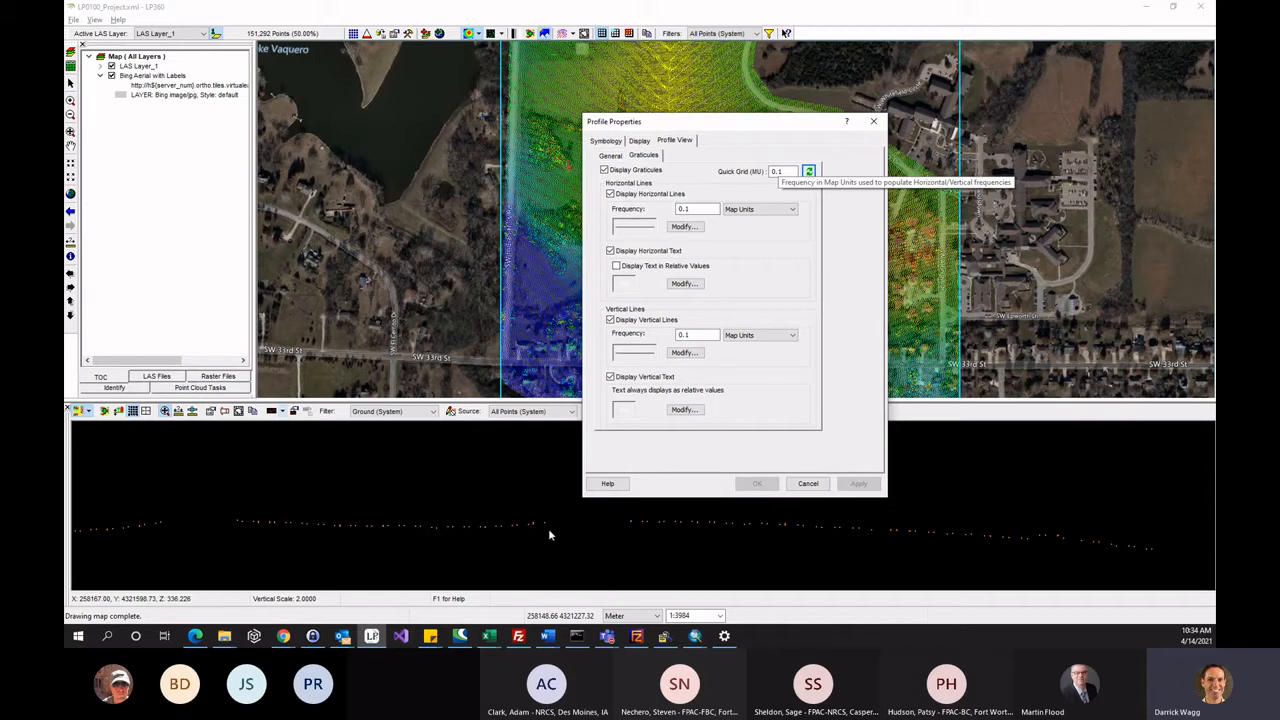
Examine the 0.1 map unit graticule spacing on the profile at several zoom levels.
click(807, 484)
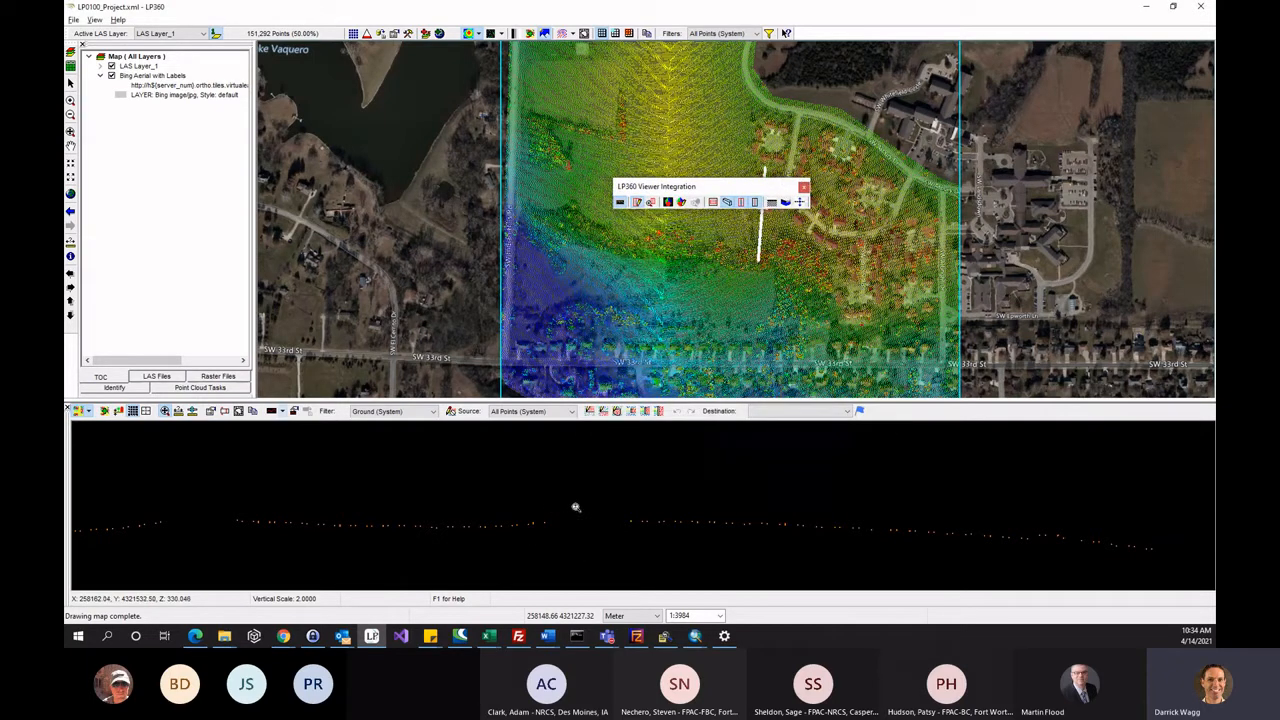
scroll(580, 515, up, 3)
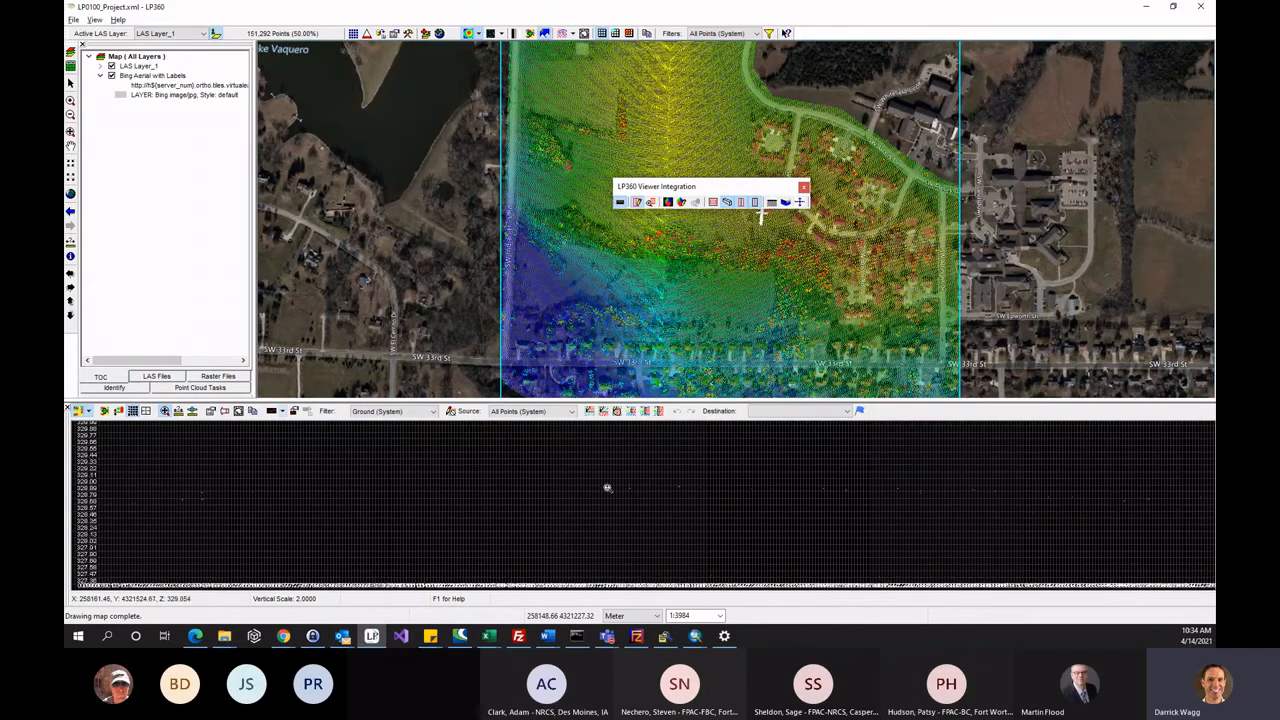
scroll(603, 505, up, 3)
scroll(603, 509, down, 5)
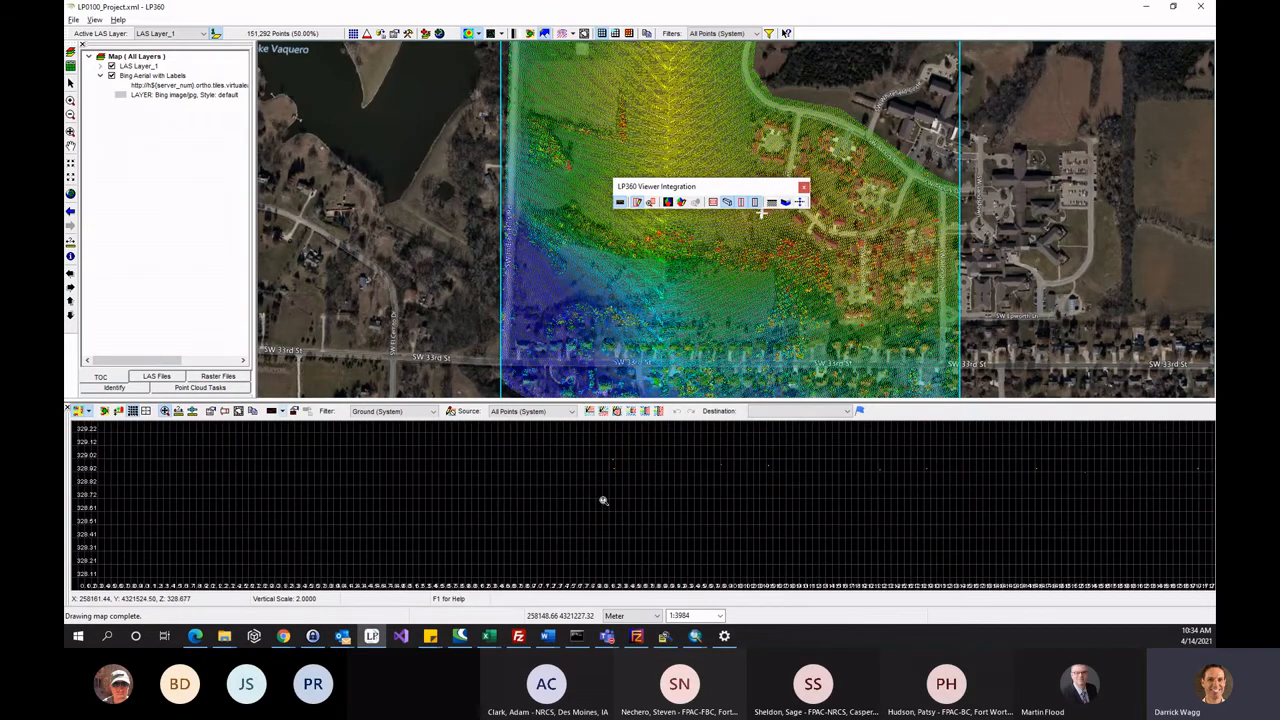
scroll(607, 492, up, 1)
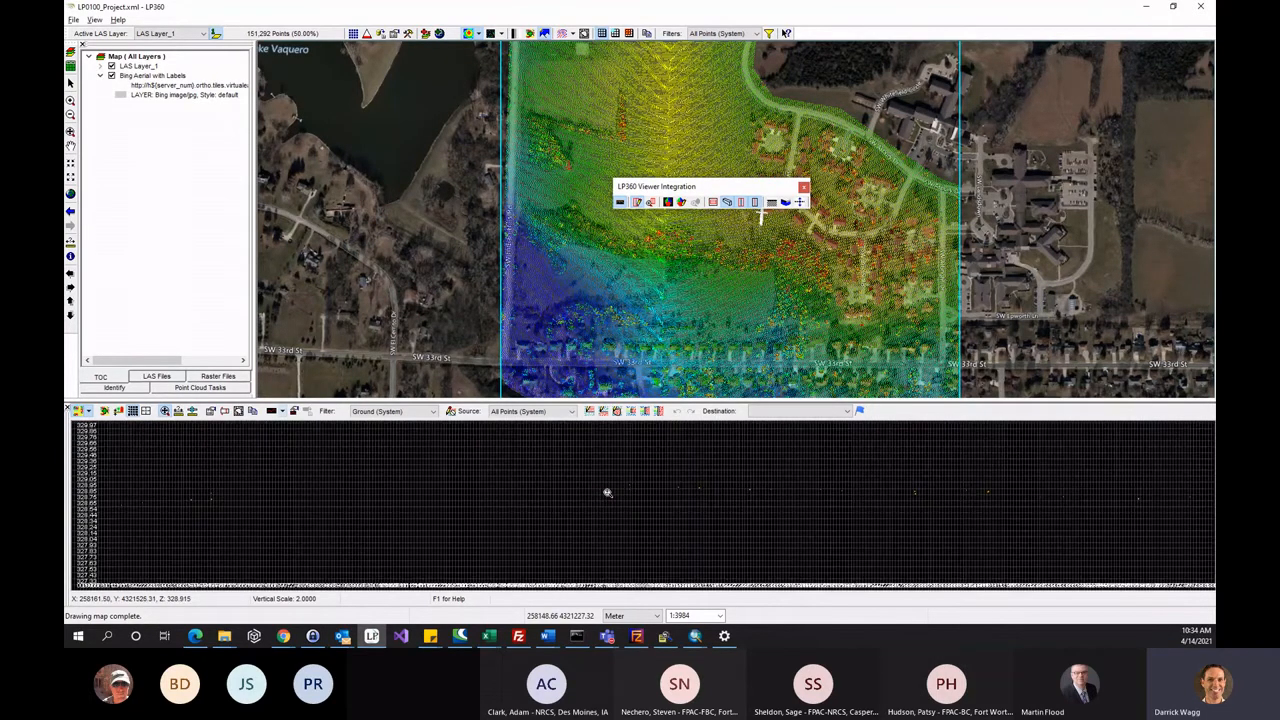
scroll(607, 492, up, 3)
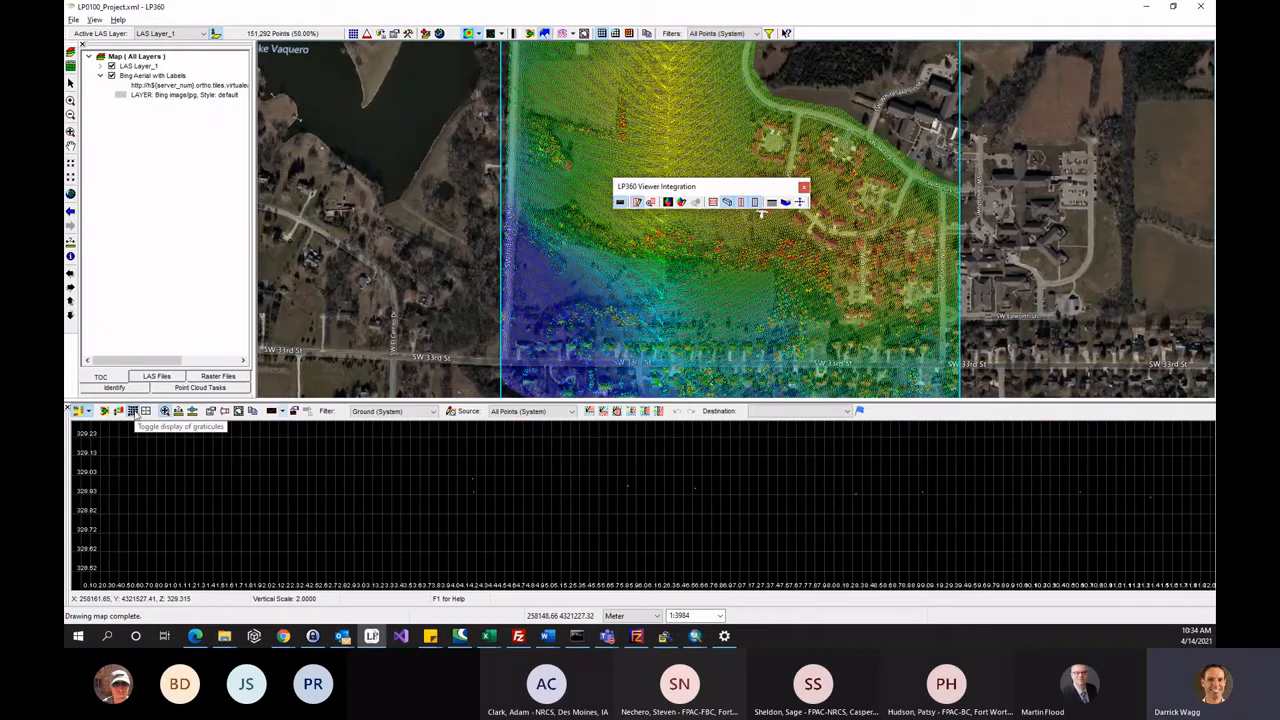
Apply a Quick Grid of 1 map unit to the profile's horizontal and vertical graticule lines.
click(134, 411)
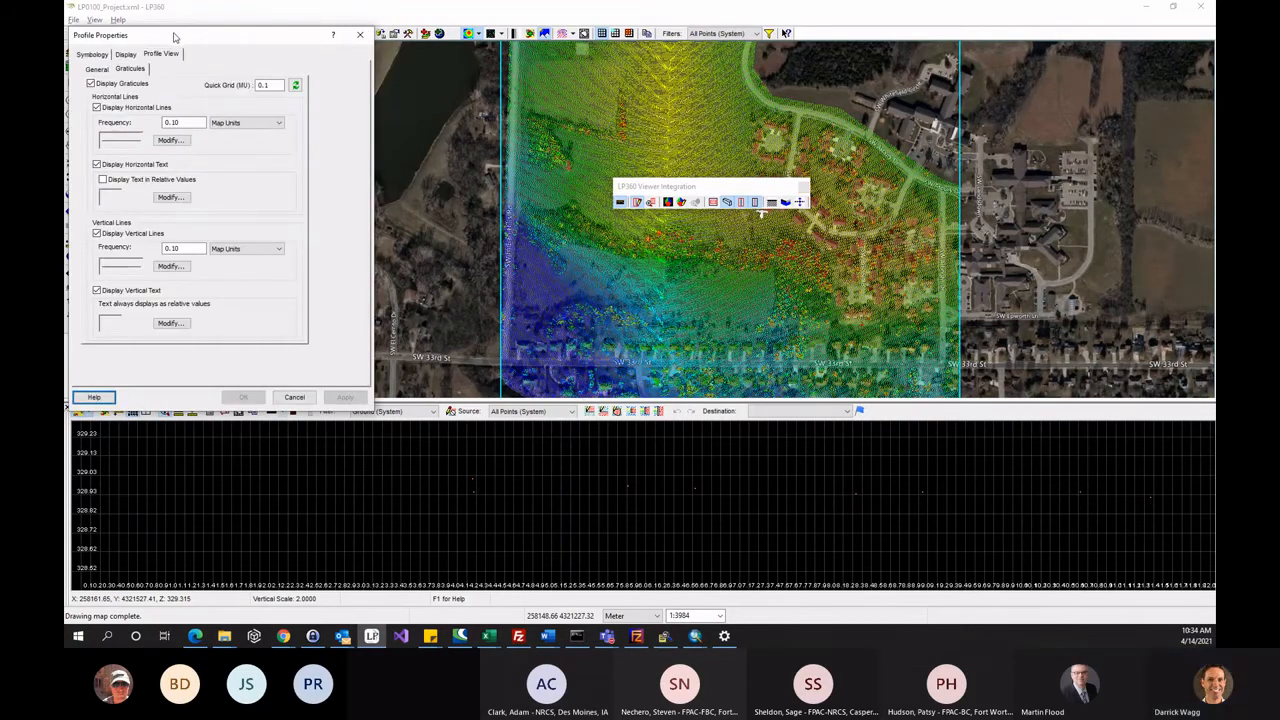
drag(172, 34, 632, 99)
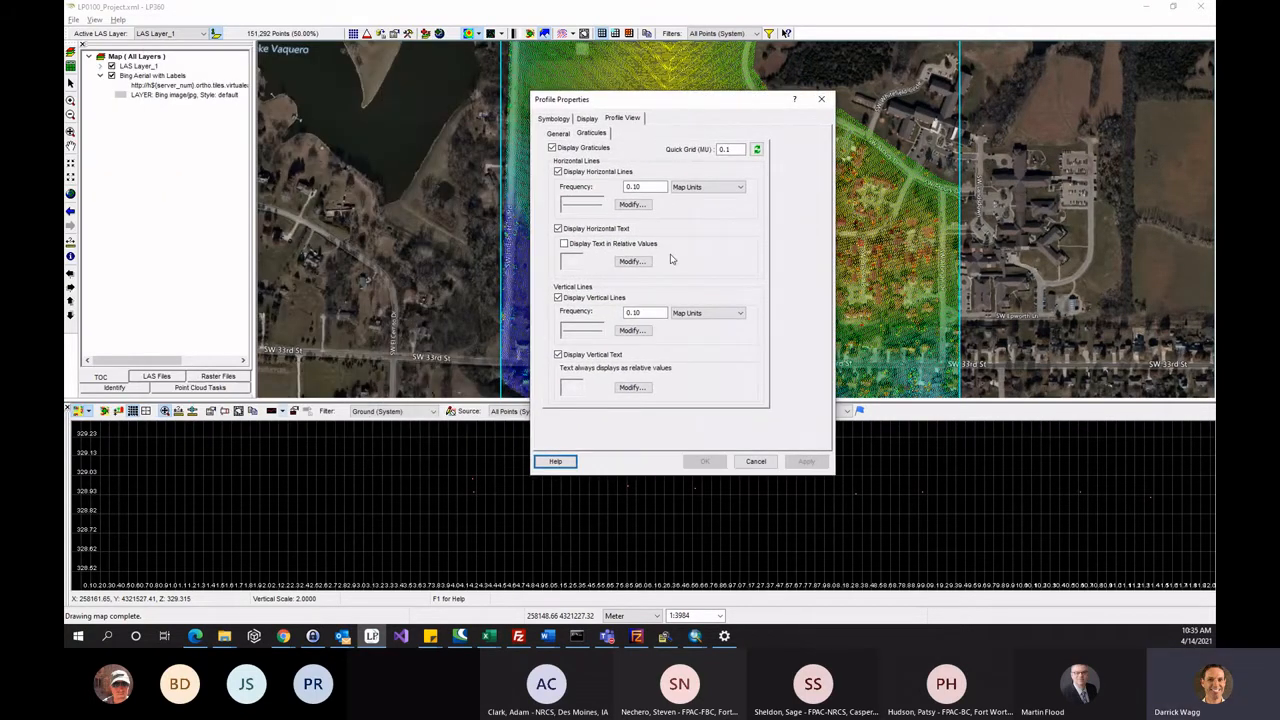
double_click(725, 149)
text(1)
click(757, 149)
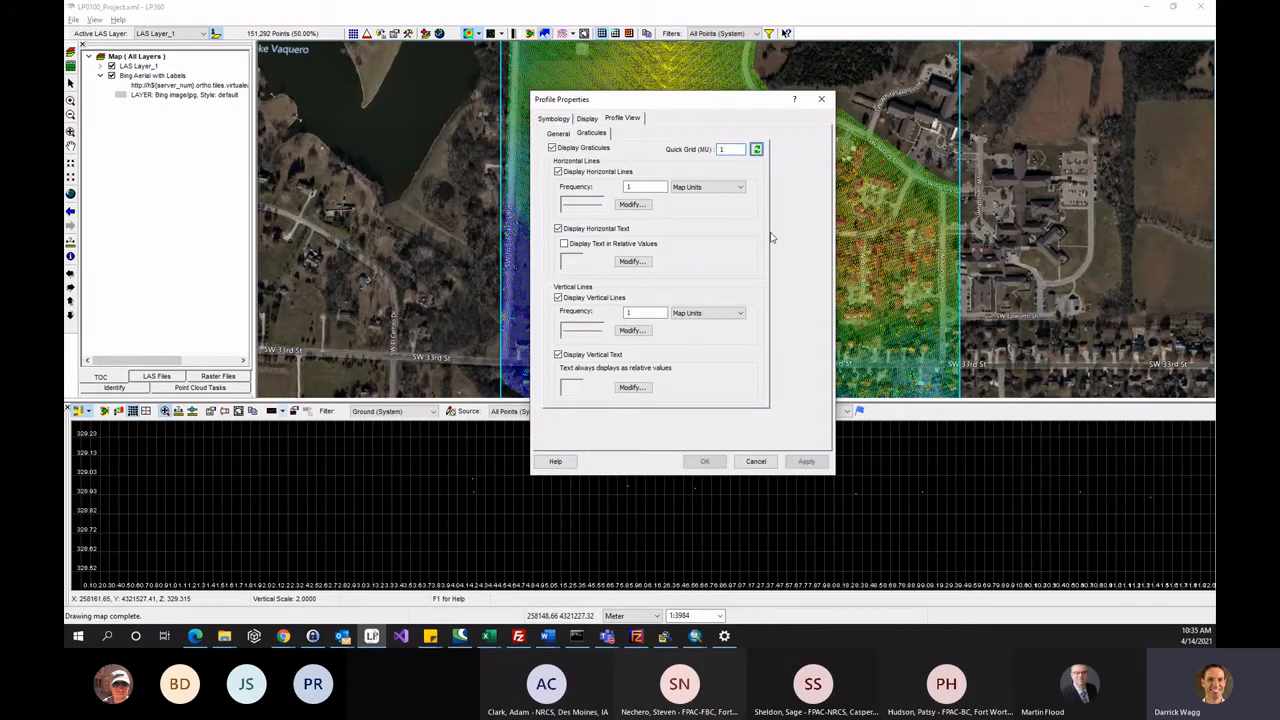
click(806, 461)
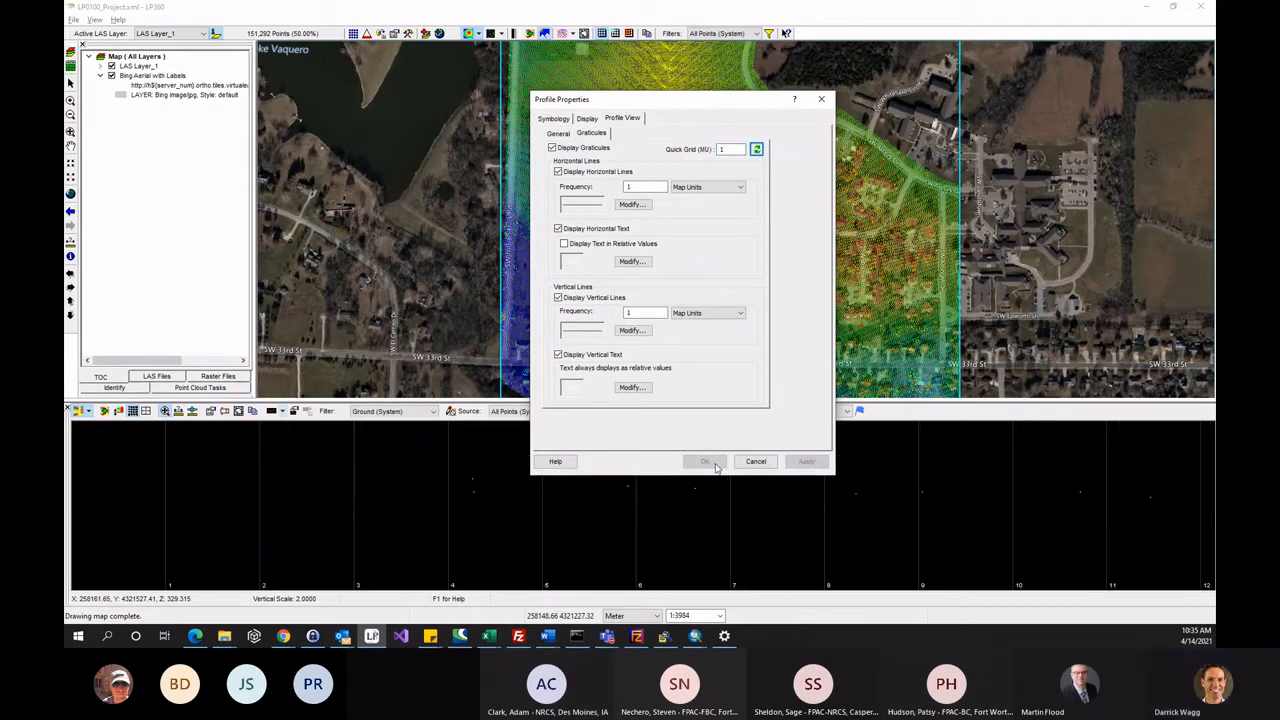
click(756, 461)
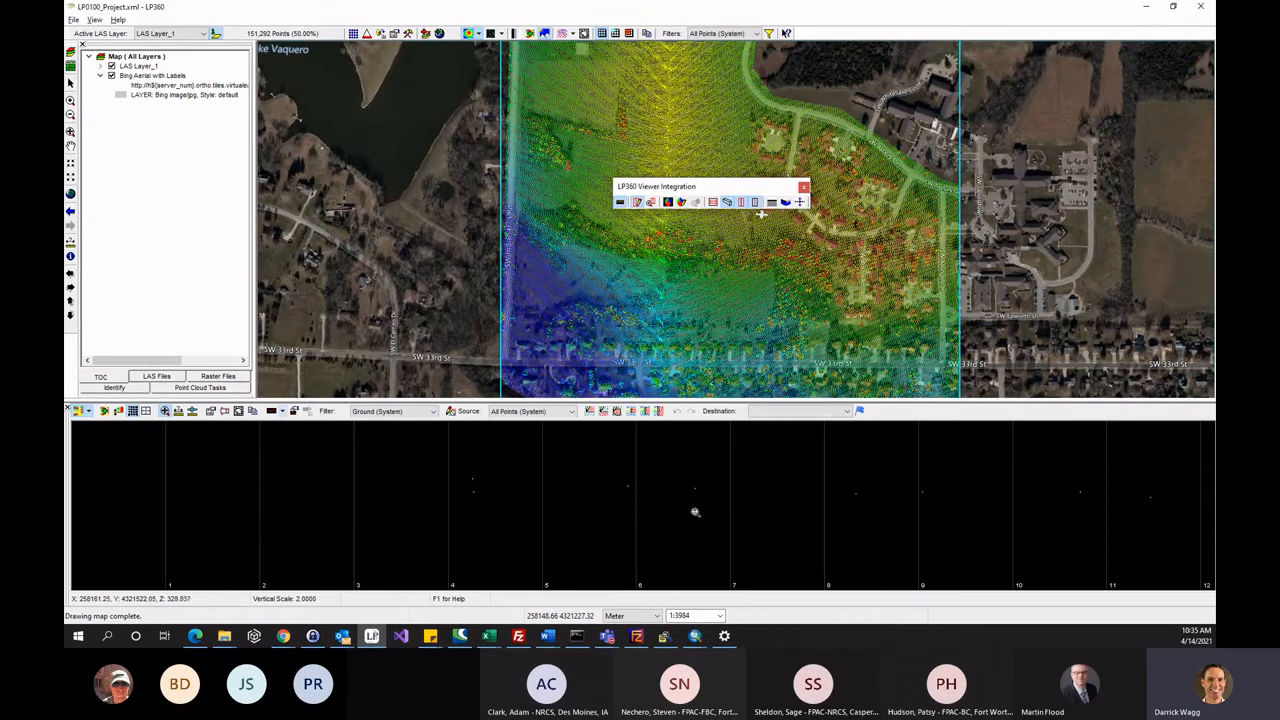
scroll(695, 512, down, 3)
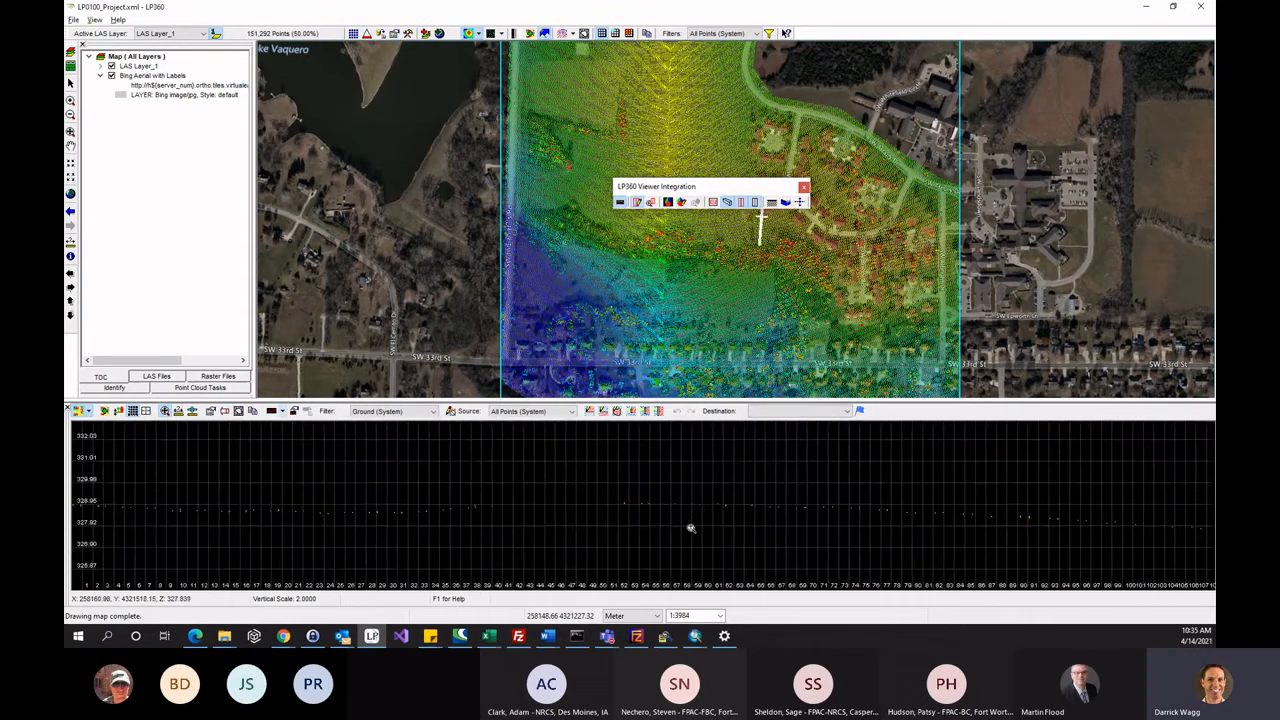
drag(690, 528, 664, 530)
scroll(466, 518, up, 2)
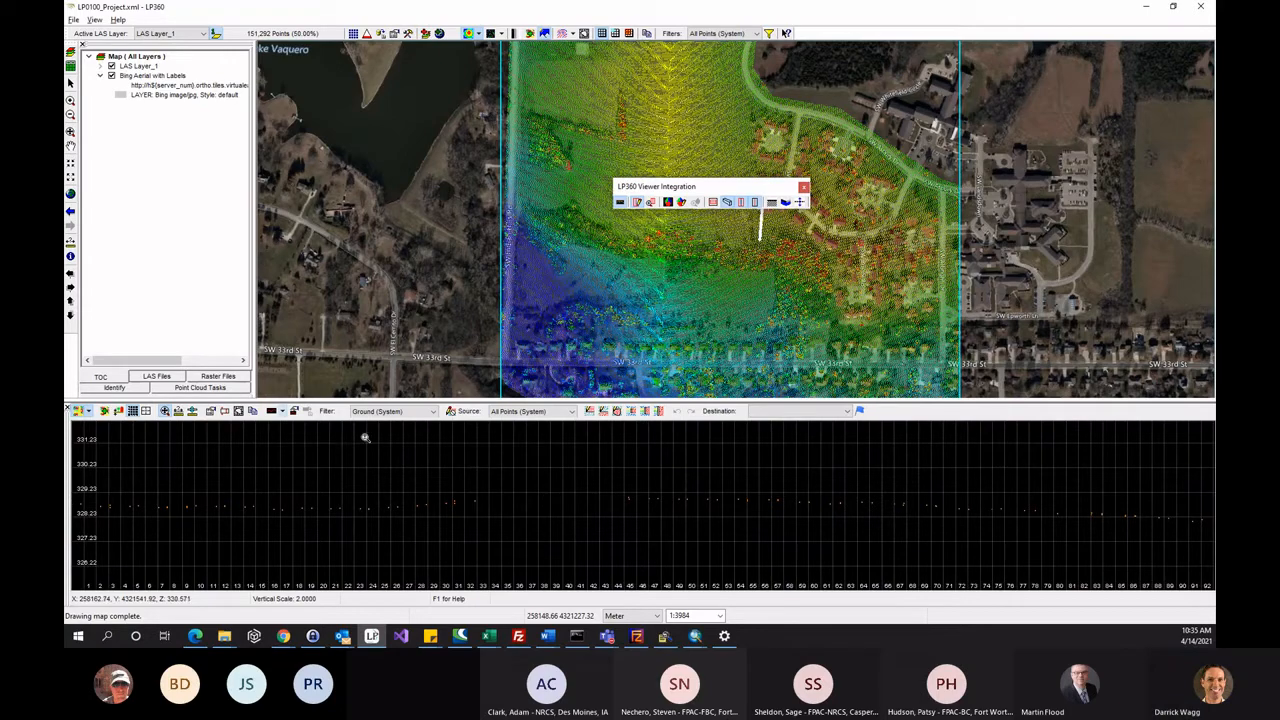
Review the profile's graticule properties and close them without making changes.
click(133, 411)
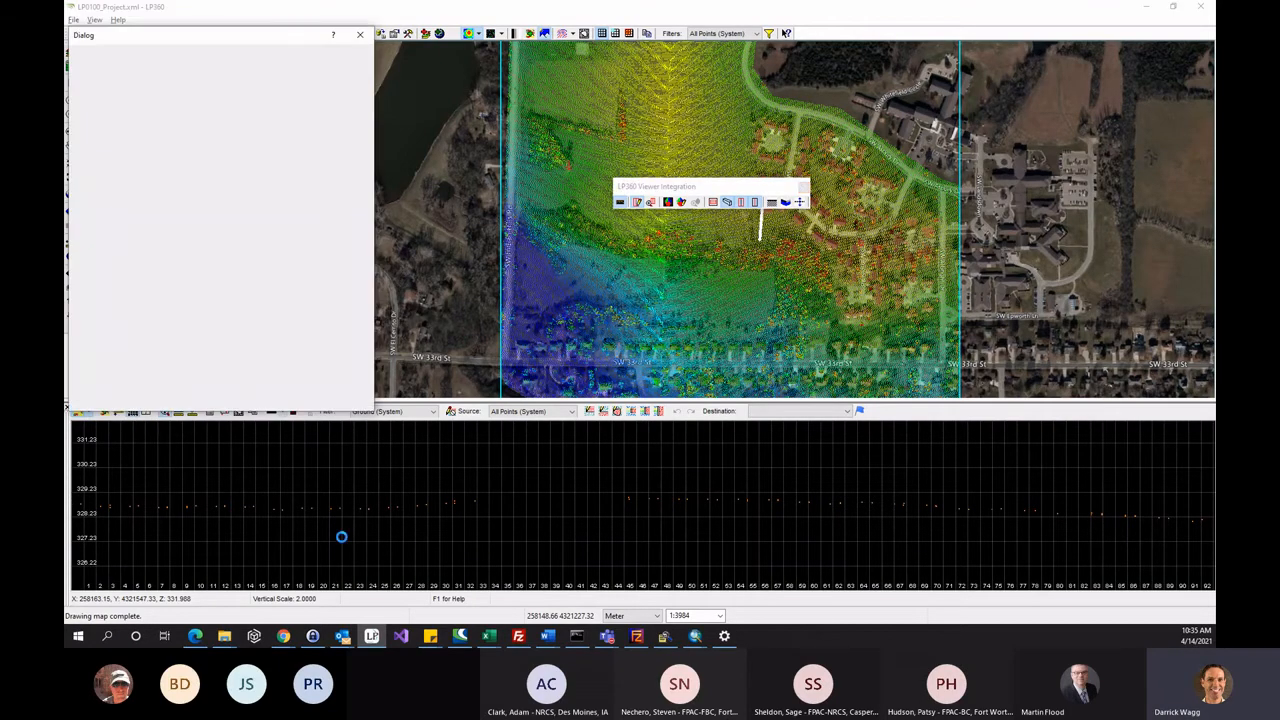
drag(254, 34, 579, 109)
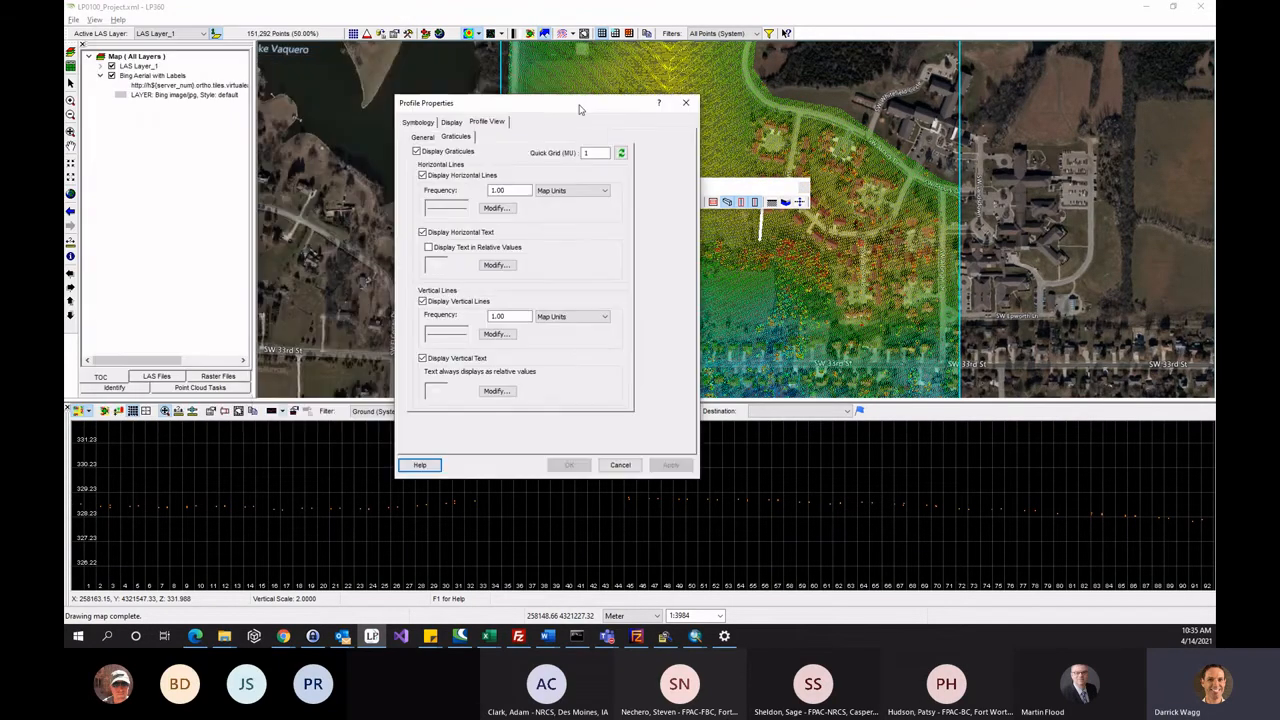
click(619, 465)
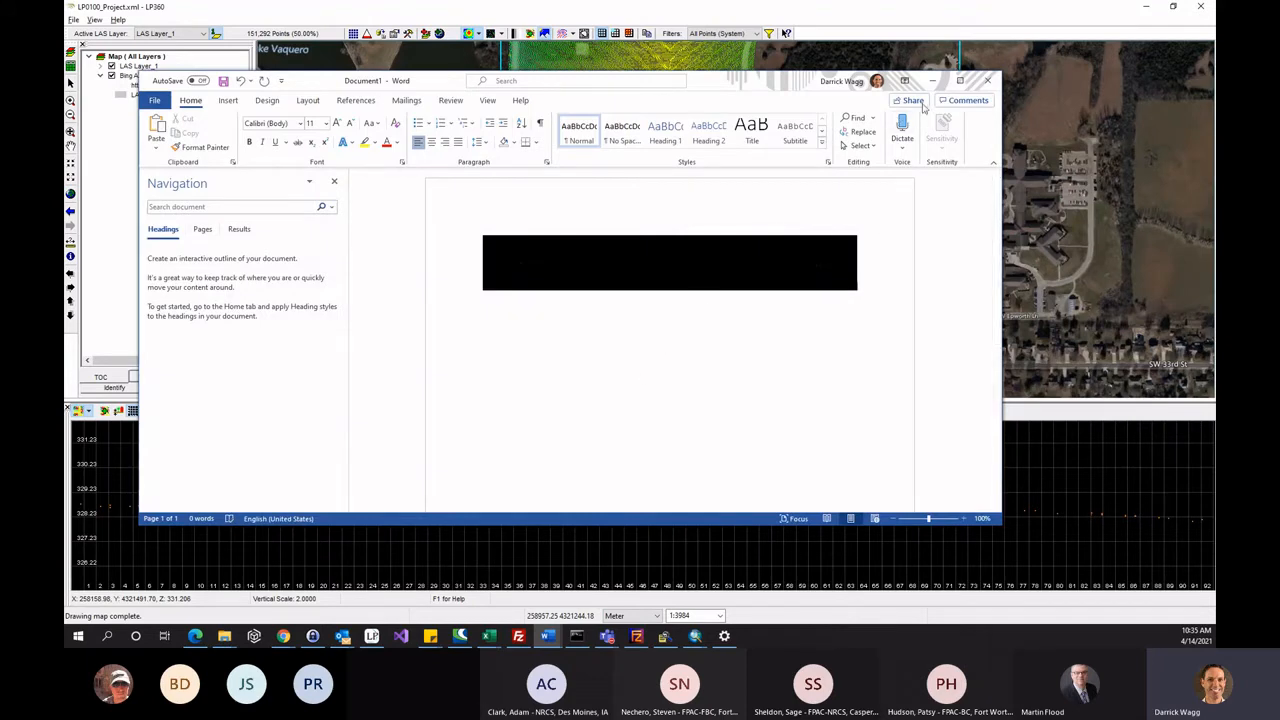
In the Word document, view the pasted profile image at page width and close the document.
click(960, 80)
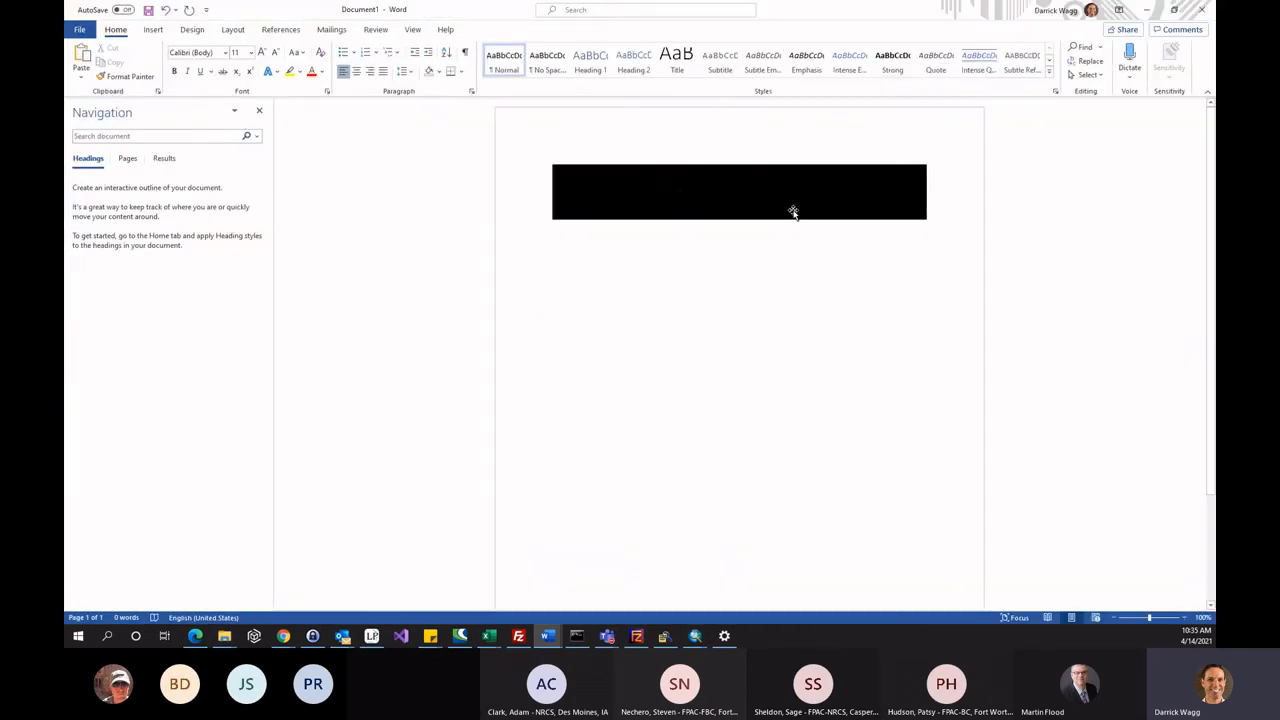
click(411, 30)
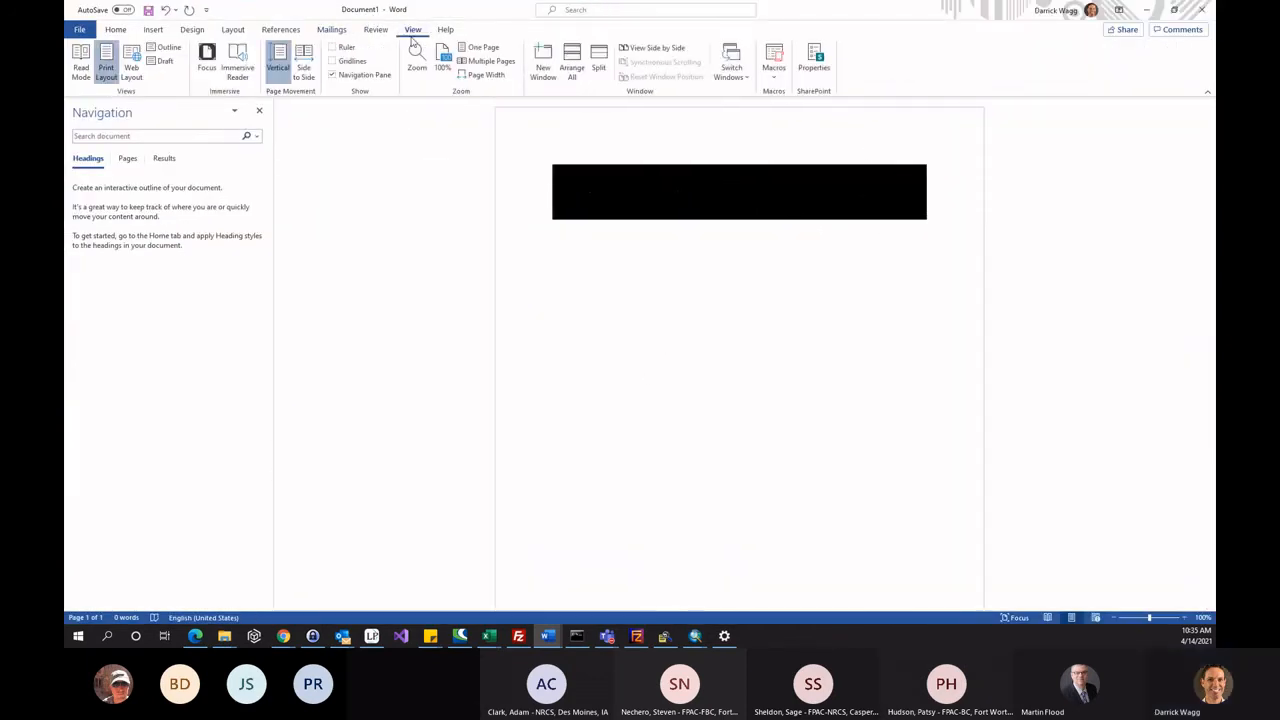
click(486, 75)
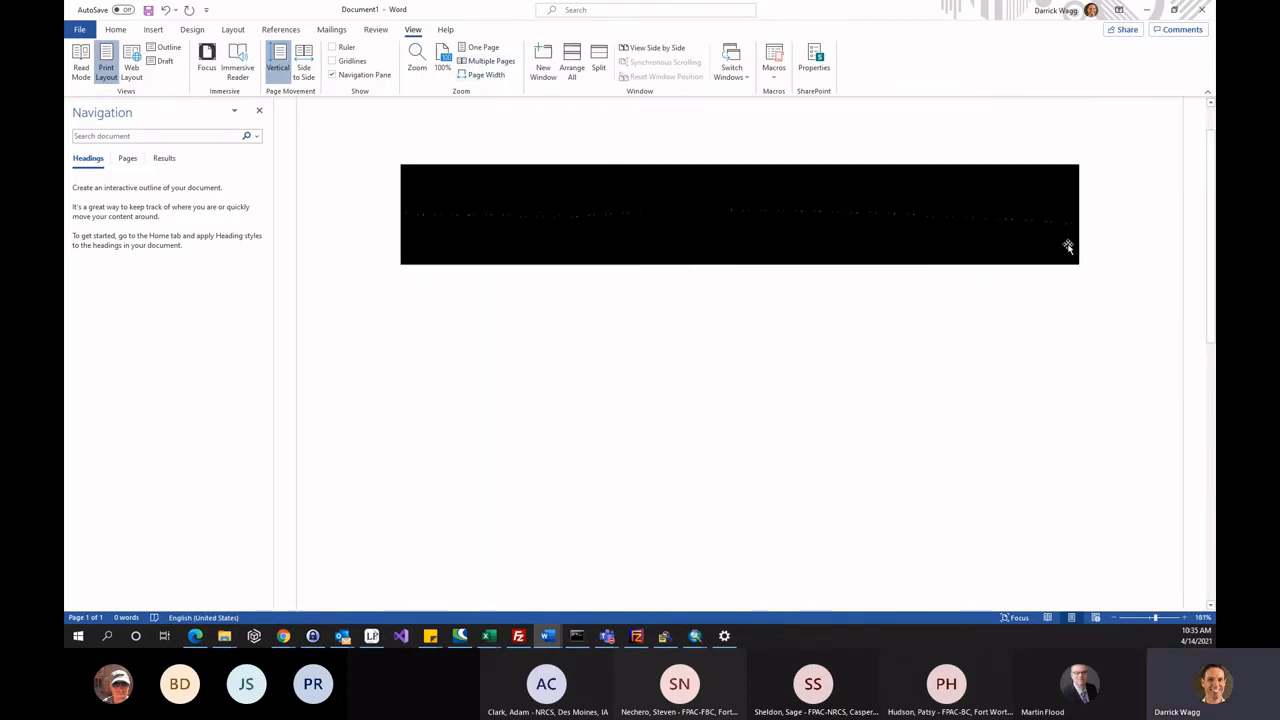
click(1205, 12)
click(695, 390)
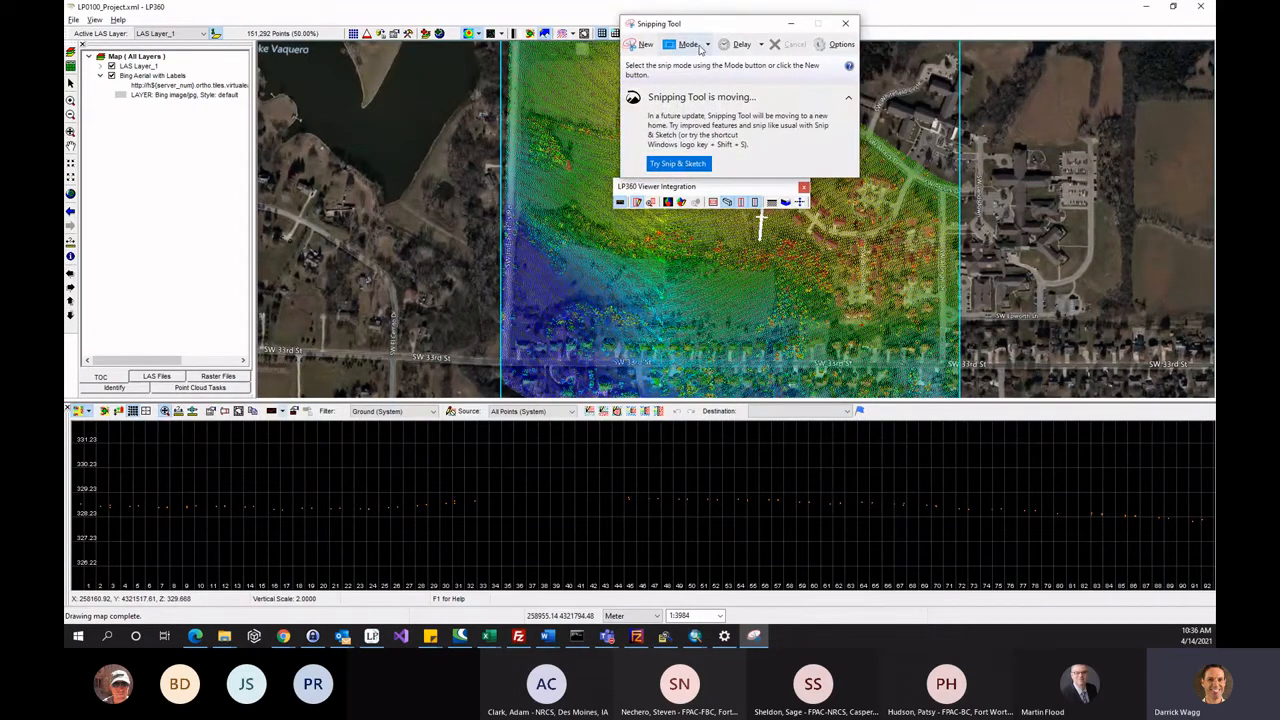
Capture a rectangular snip of the gridded profile view with Snipping Tool and close the tool.
click(707, 44)
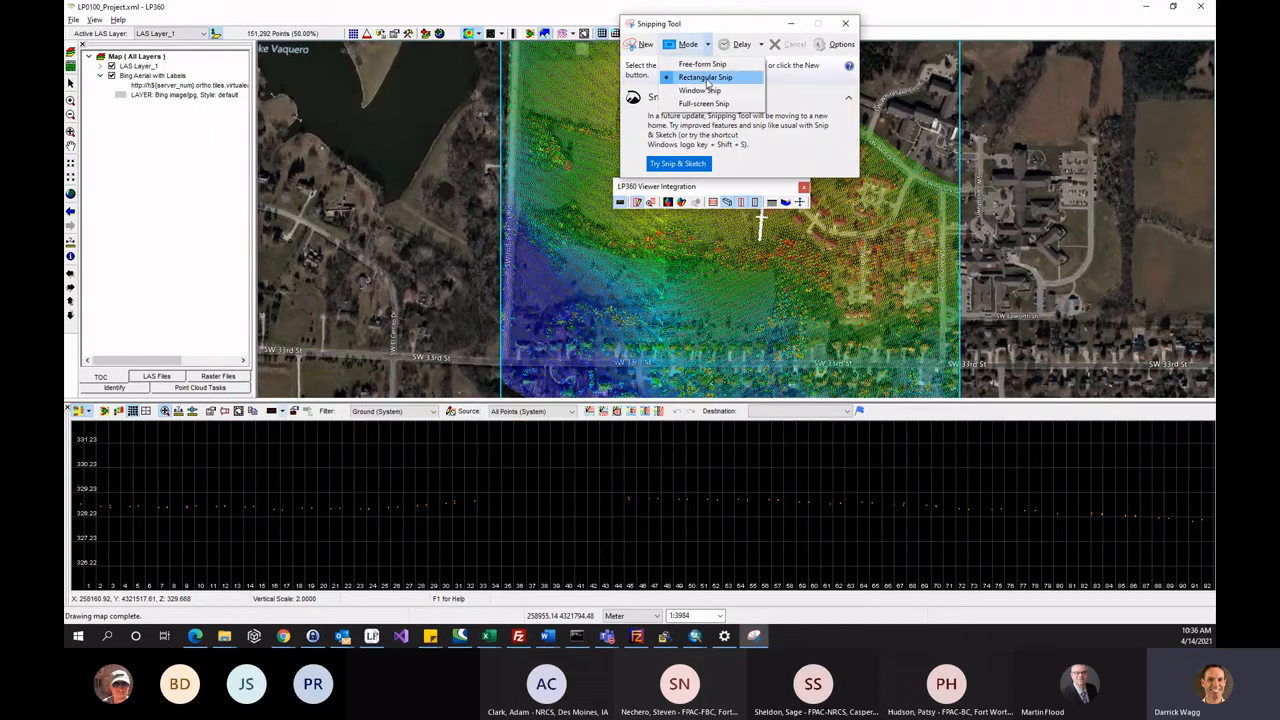
click(708, 78)
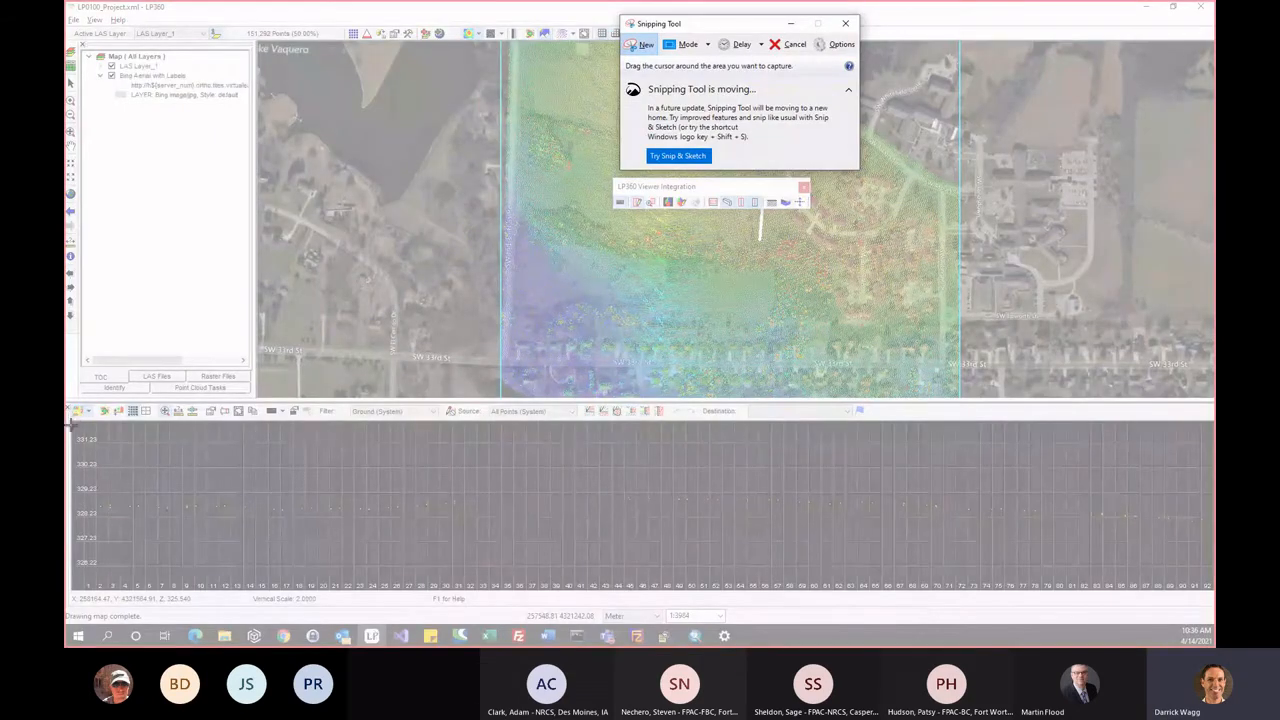
drag(70, 424, 965, 593)
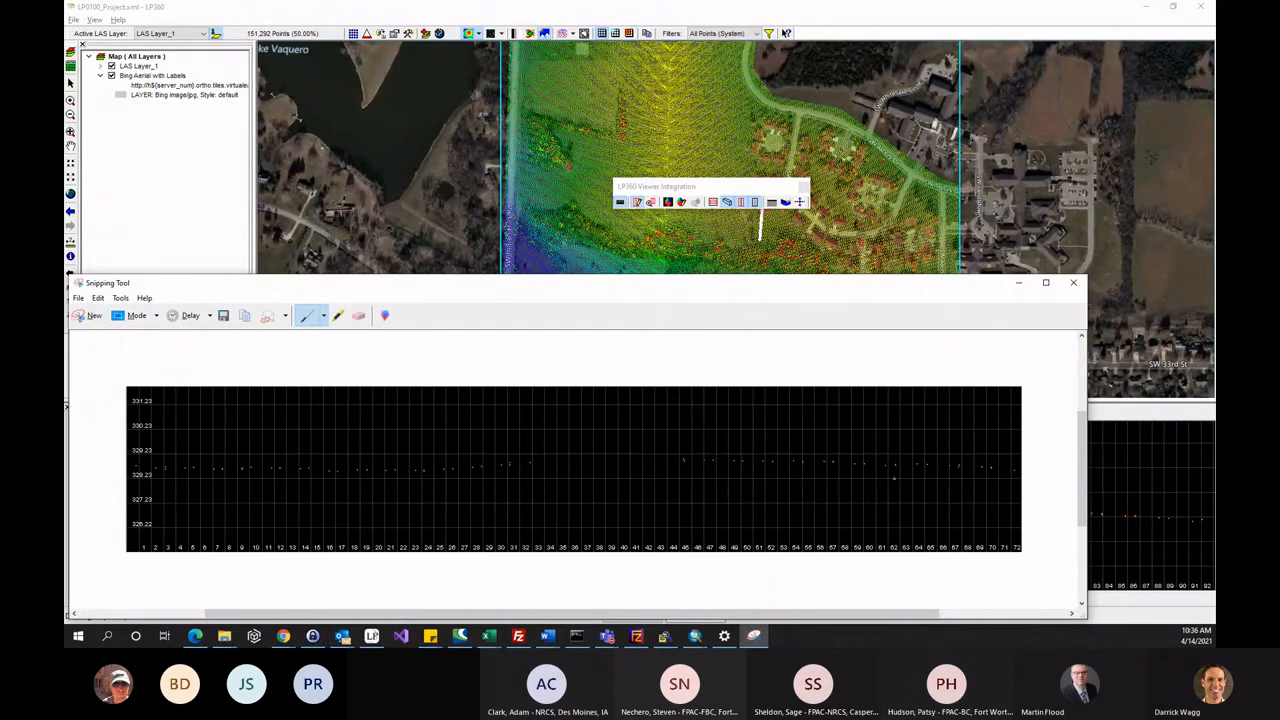
click(1073, 282)
click(630, 460)
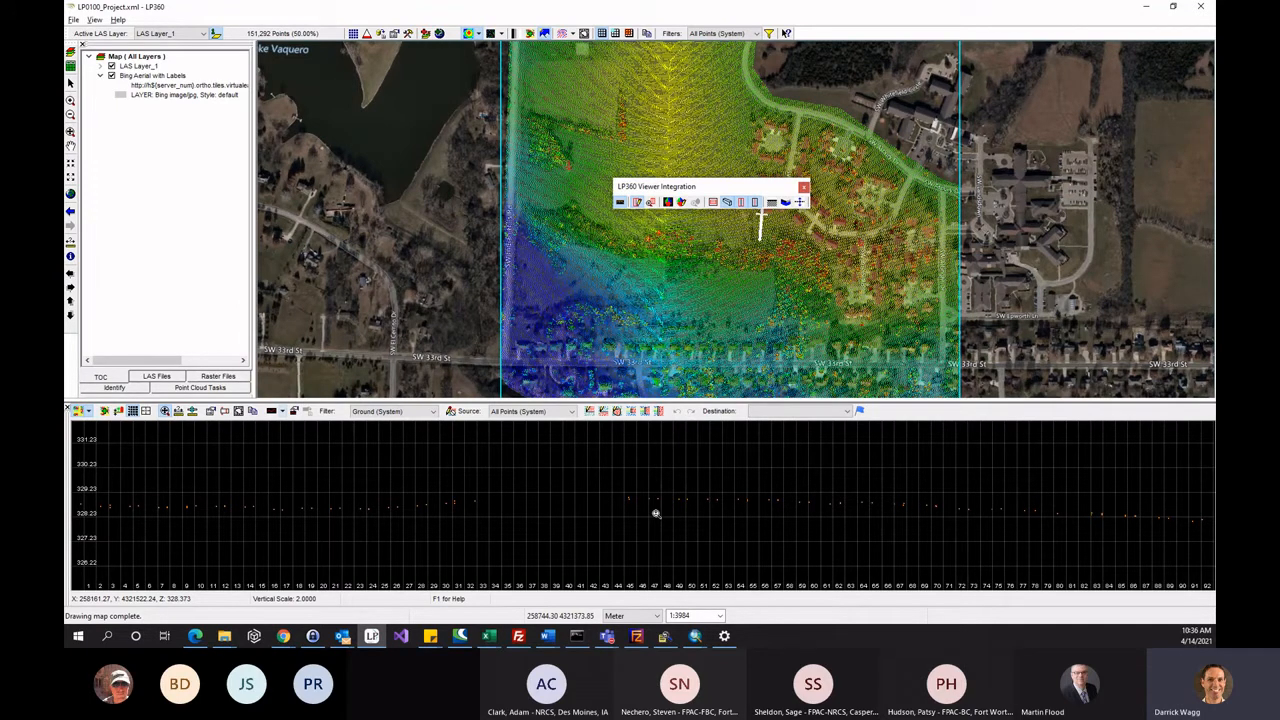
Display the draped line along the gridded profile to view it, and hide it again.
click(271, 411)
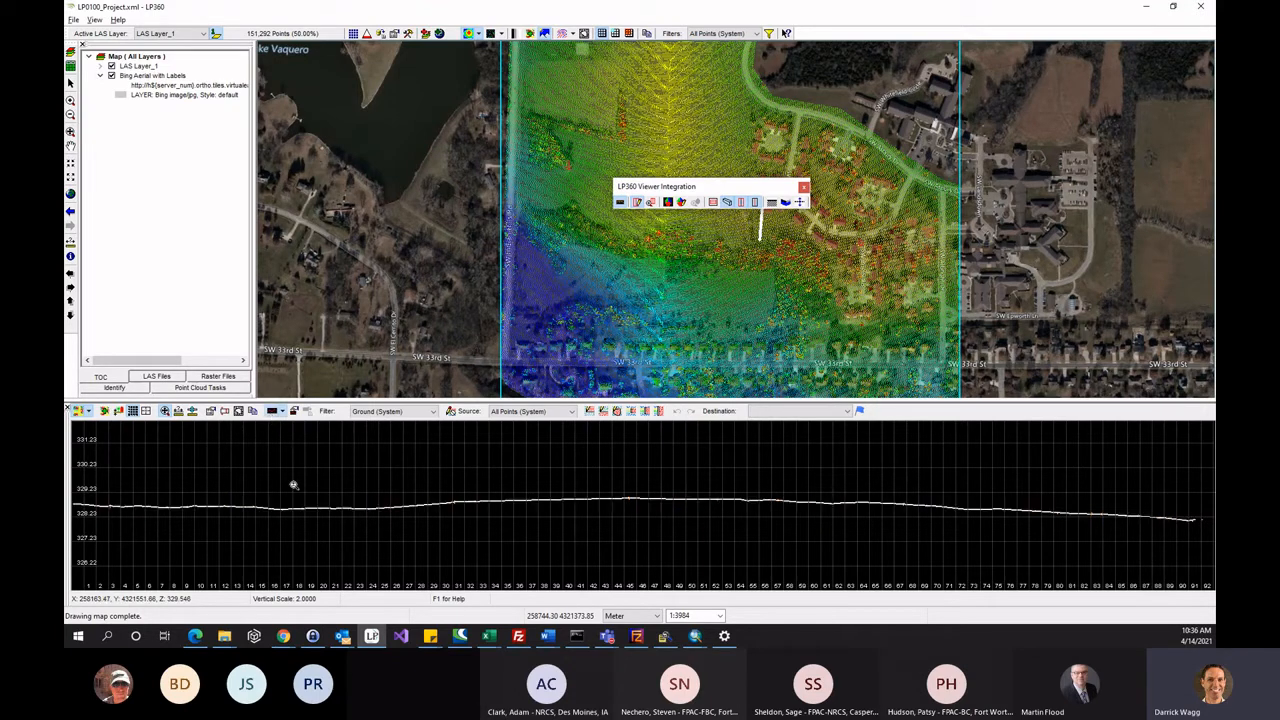
click(272, 411)
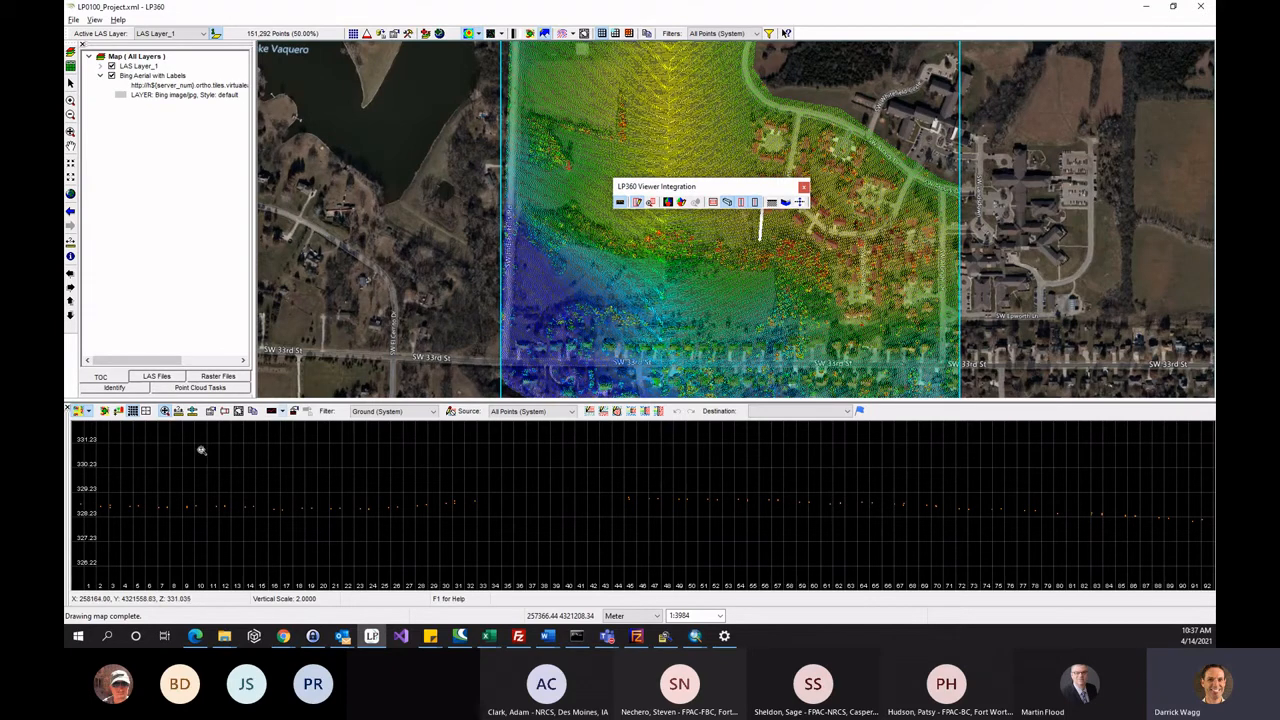
Hide the profile's graticules and set its point filter to All Points (System).
click(132, 411)
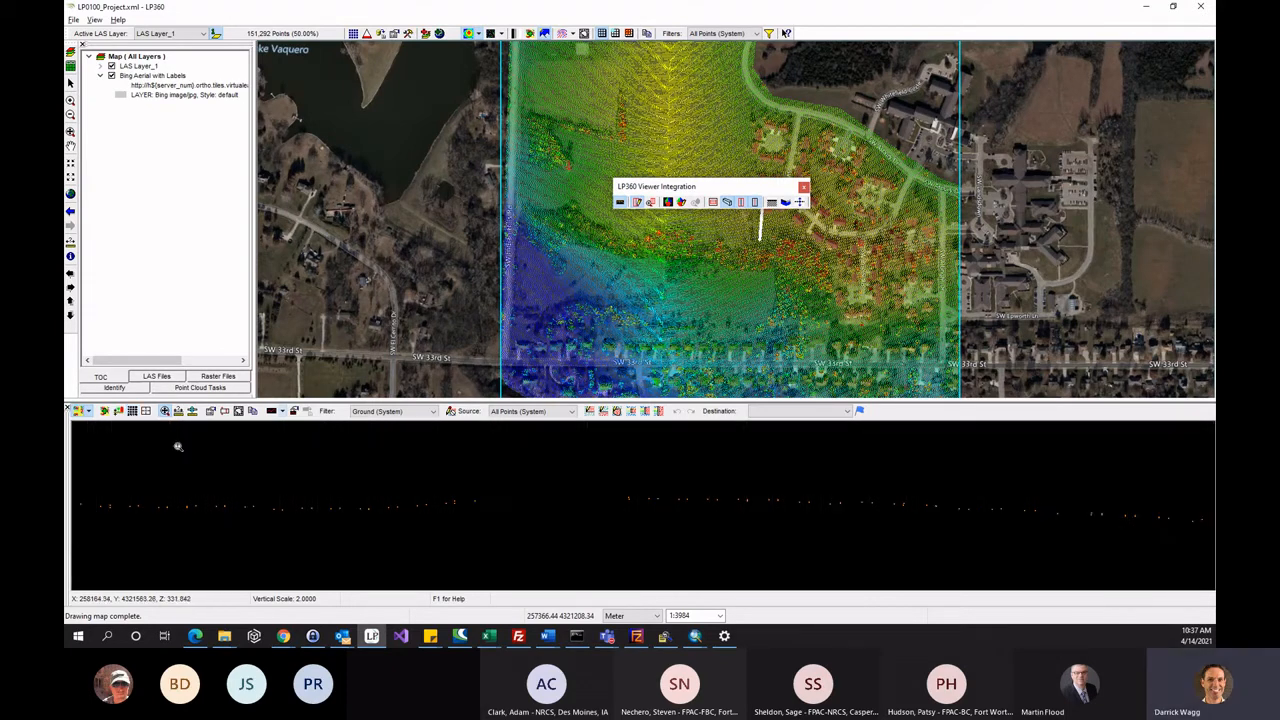
click(418, 413)
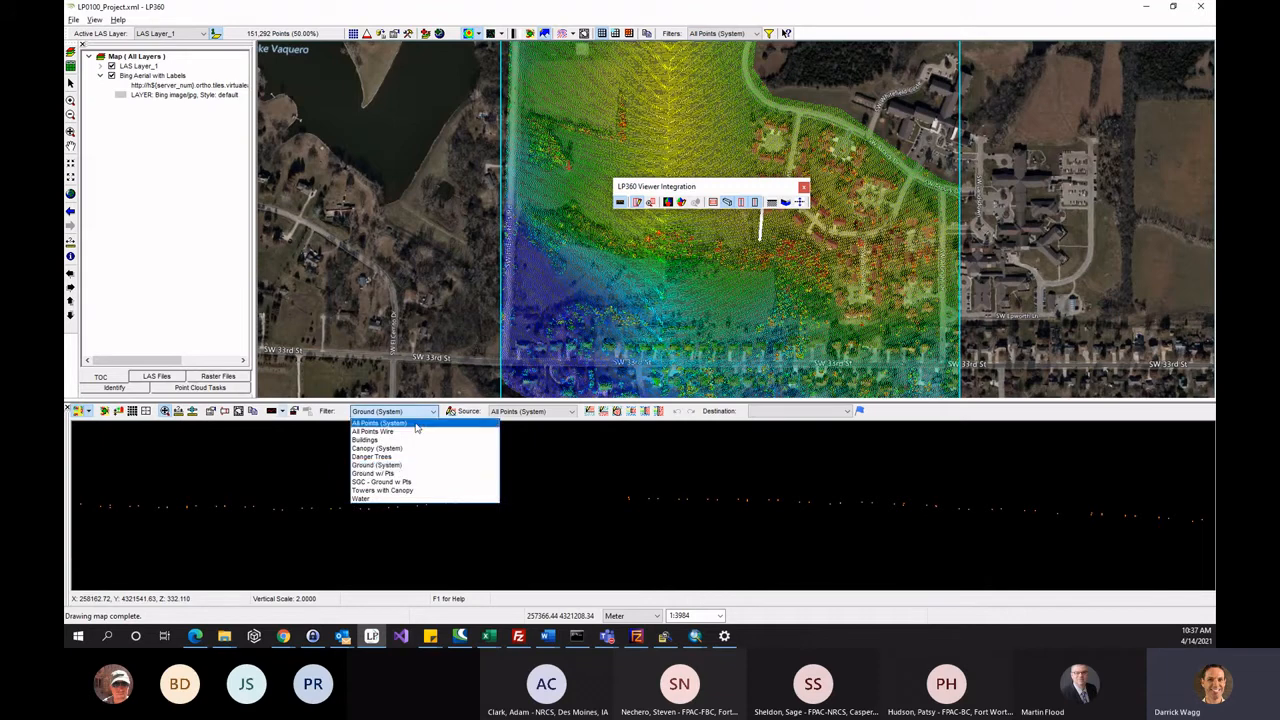
click(416, 424)
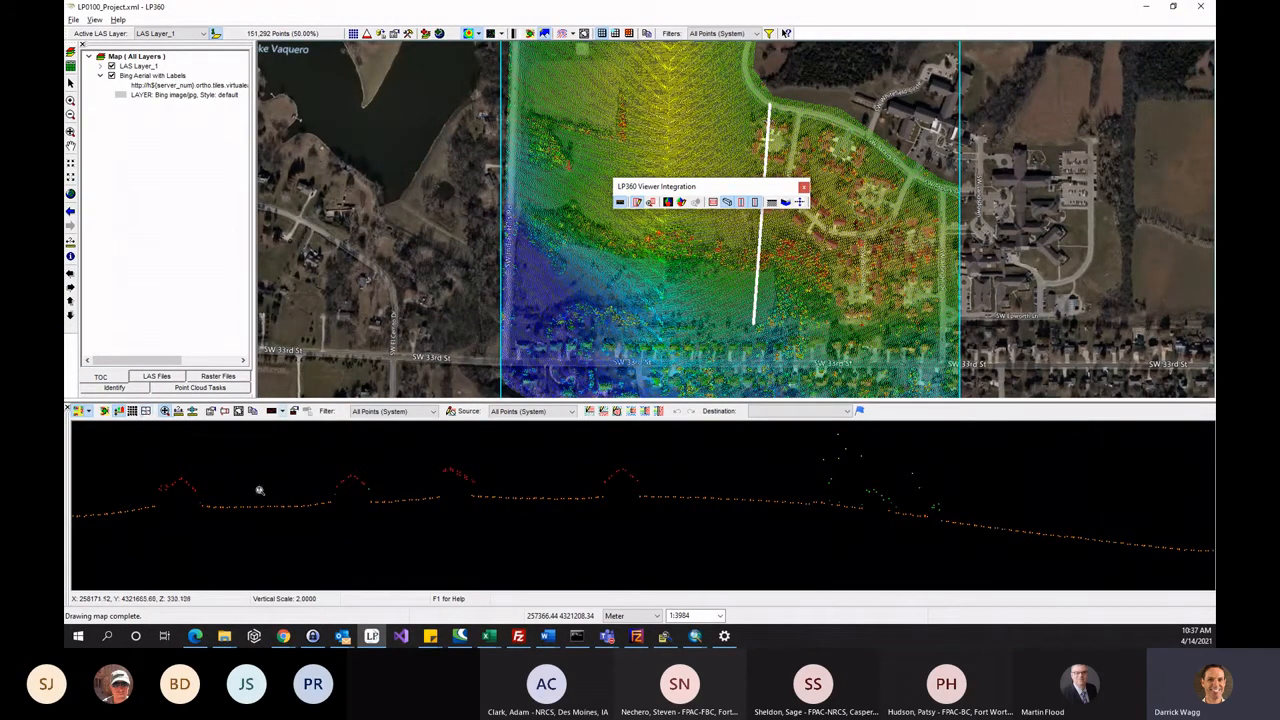
Change the map's point symbology to the scheme that colours open ground magenta and trees in mixed colours.
click(147, 418)
click(89, 412)
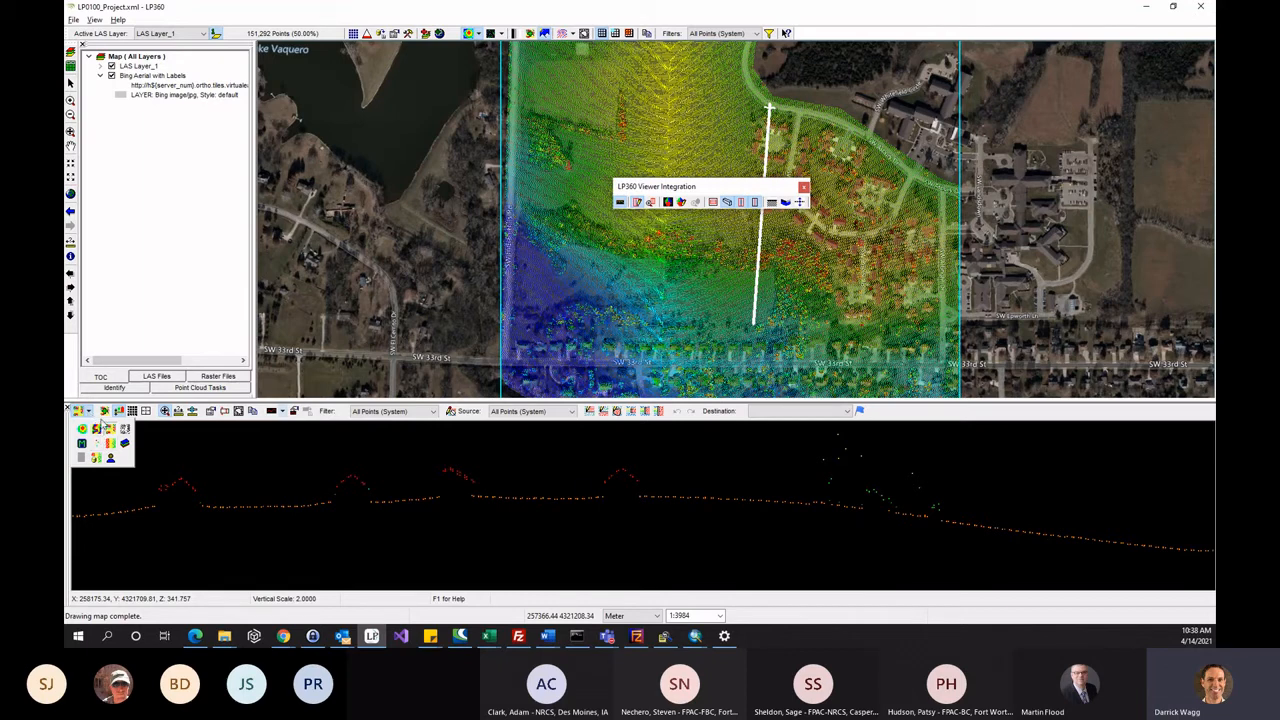
click(925, 414)
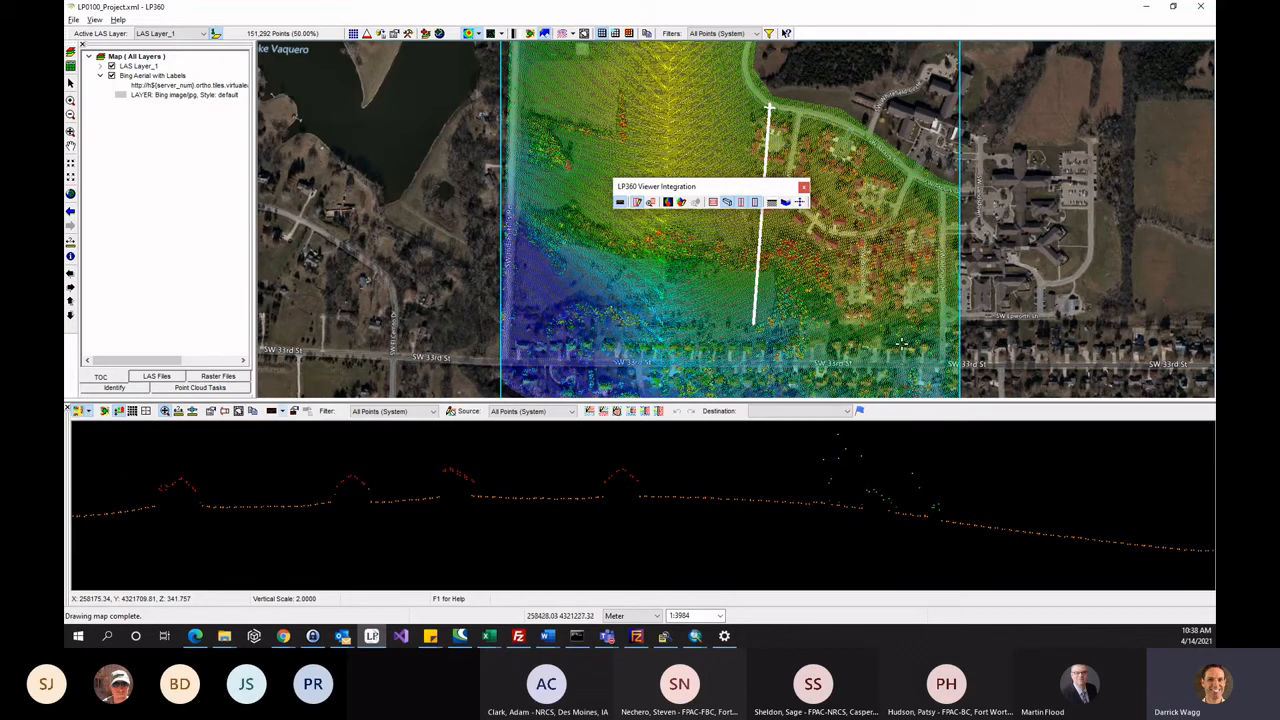
click(479, 34)
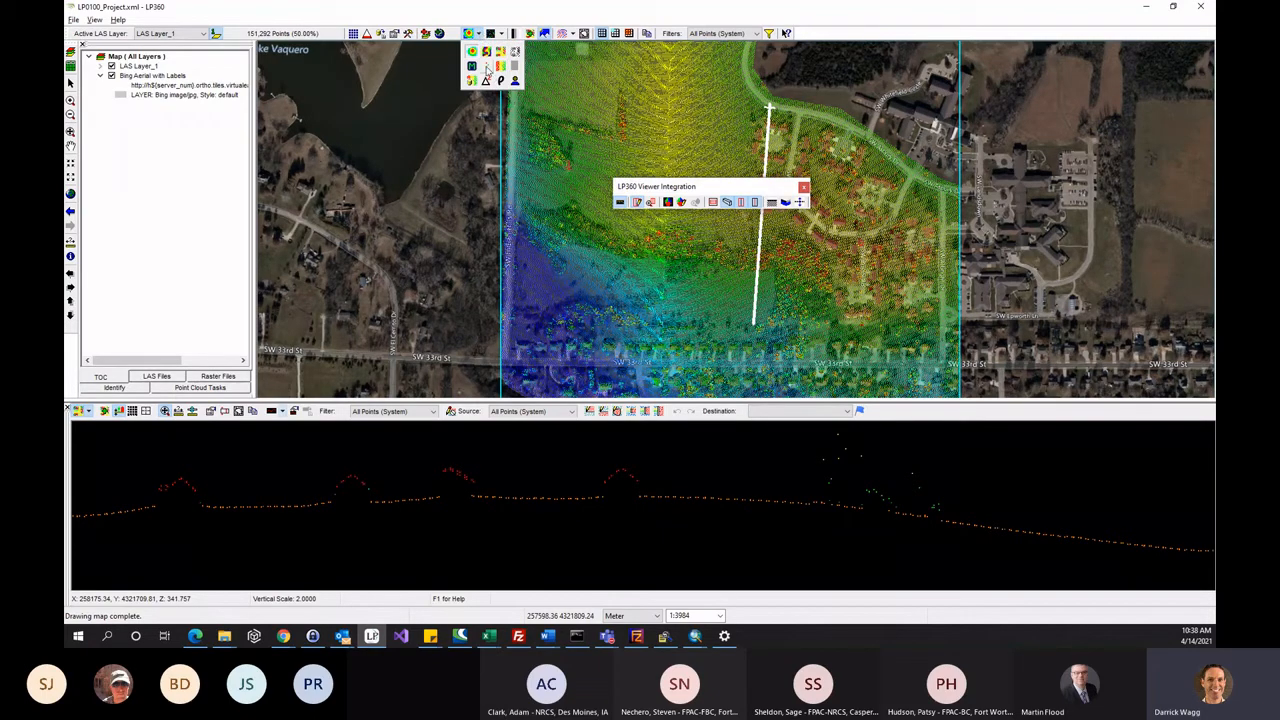
click(487, 67)
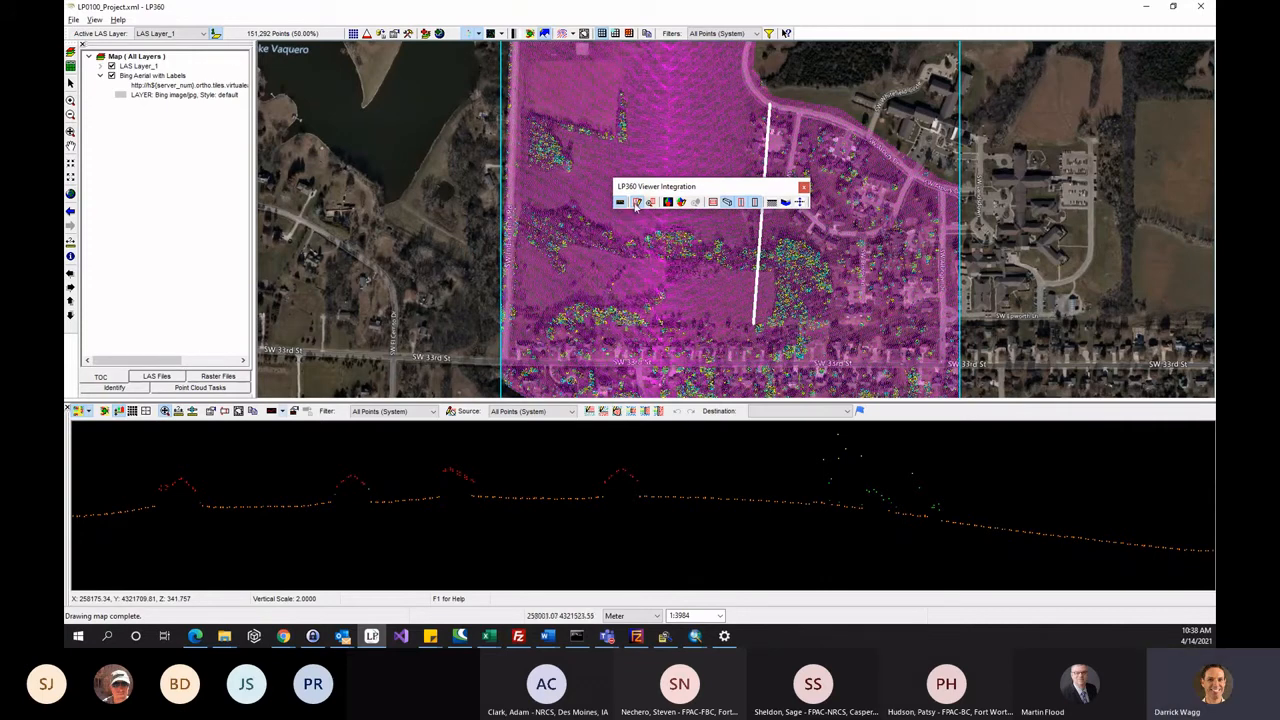
Draw a diagonal profile across the tree stand beside the housing area and set the profile depth to 5.
click(834, 284)
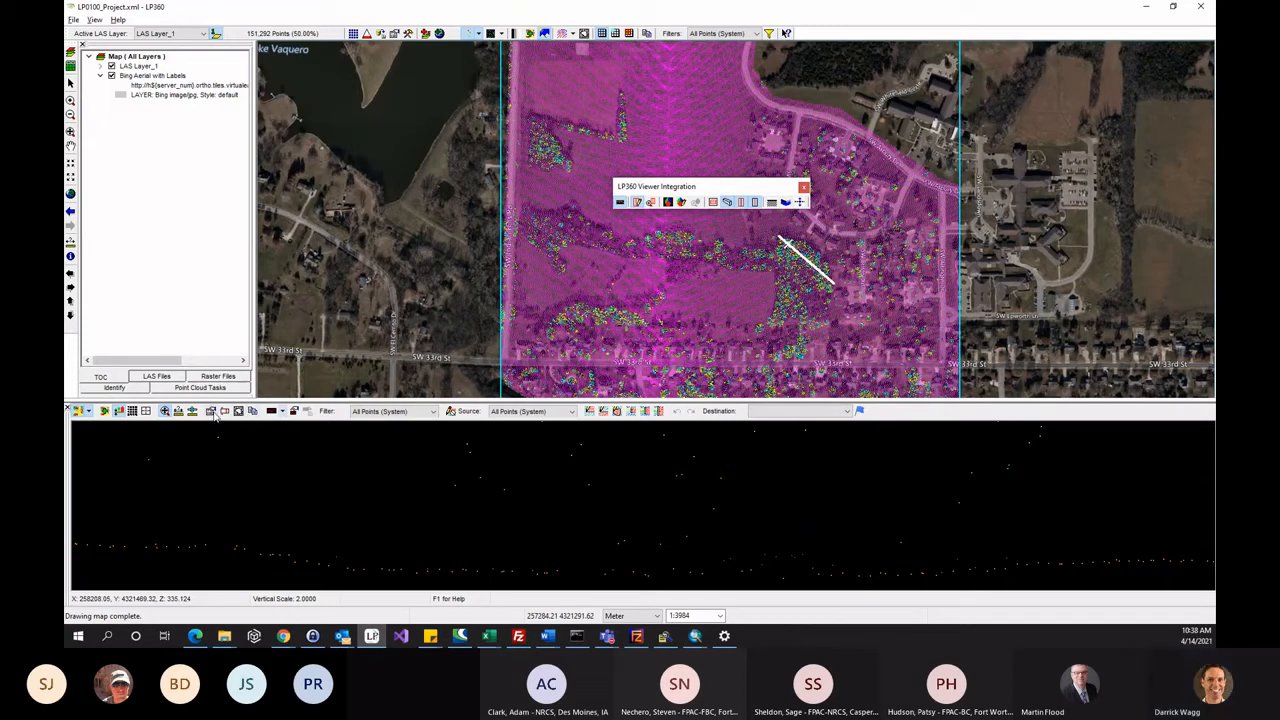
click(225, 412)
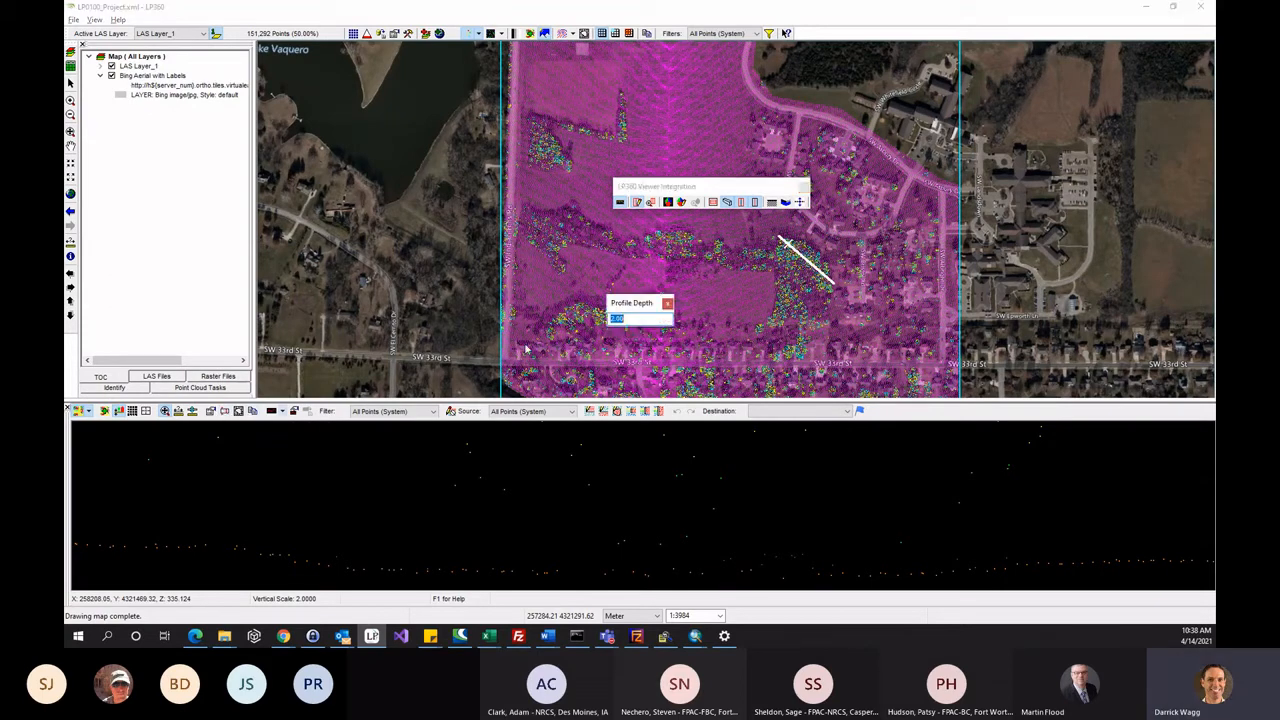
text(5)
key(Return)
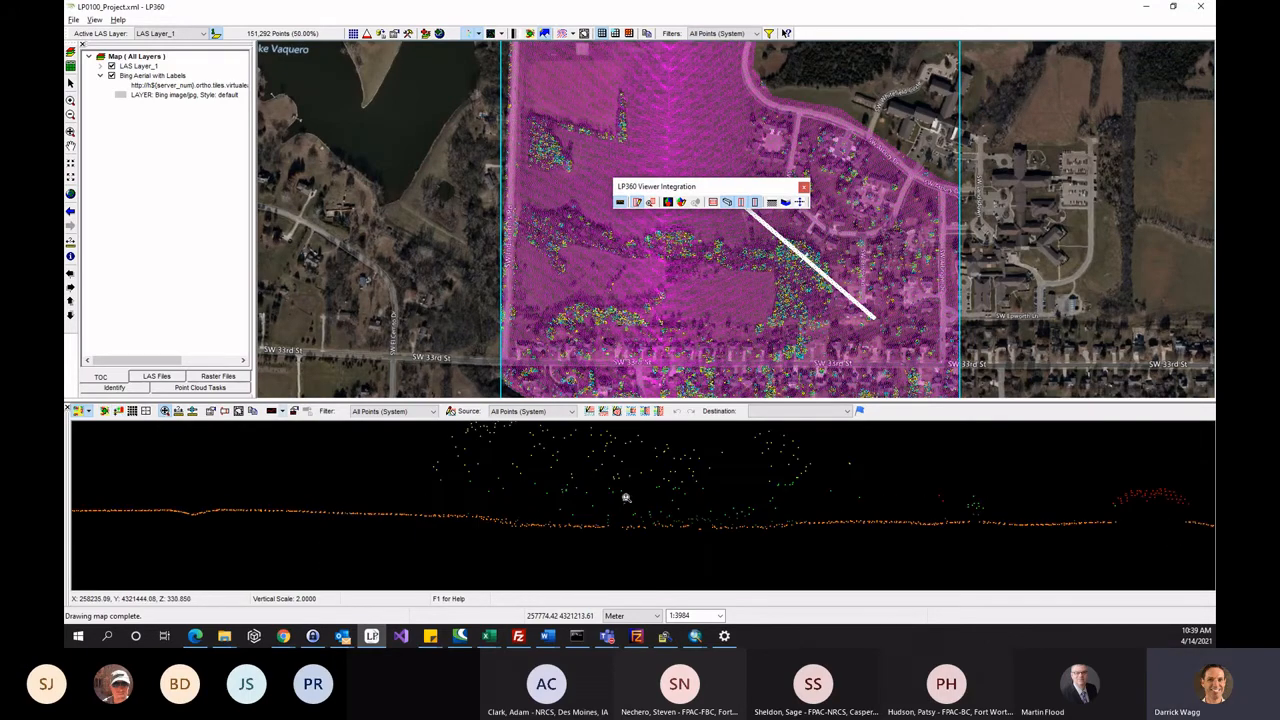
Change the profile's point symbology to the scheme that colours open ground magenta, and move the LP360 Viewer Integration toolbar clear of the profile line.
middle_drag(640, 491, 634, 517)
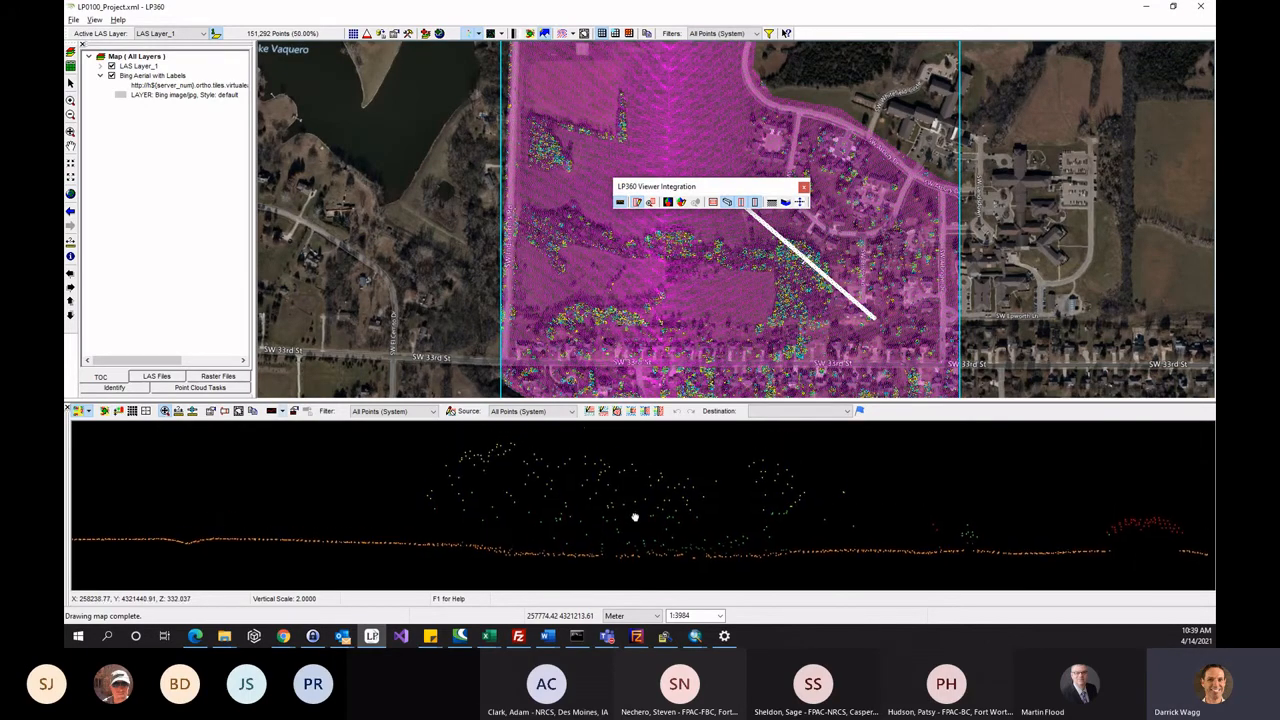
click(89, 412)
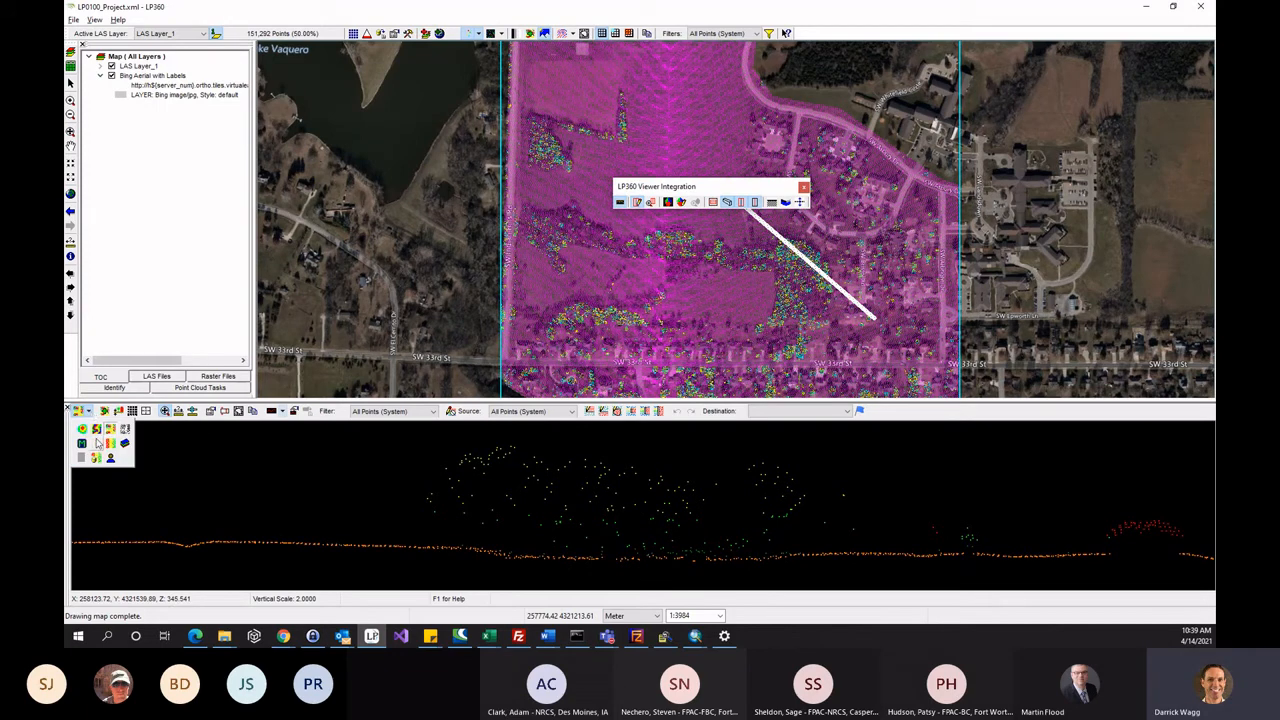
click(97, 442)
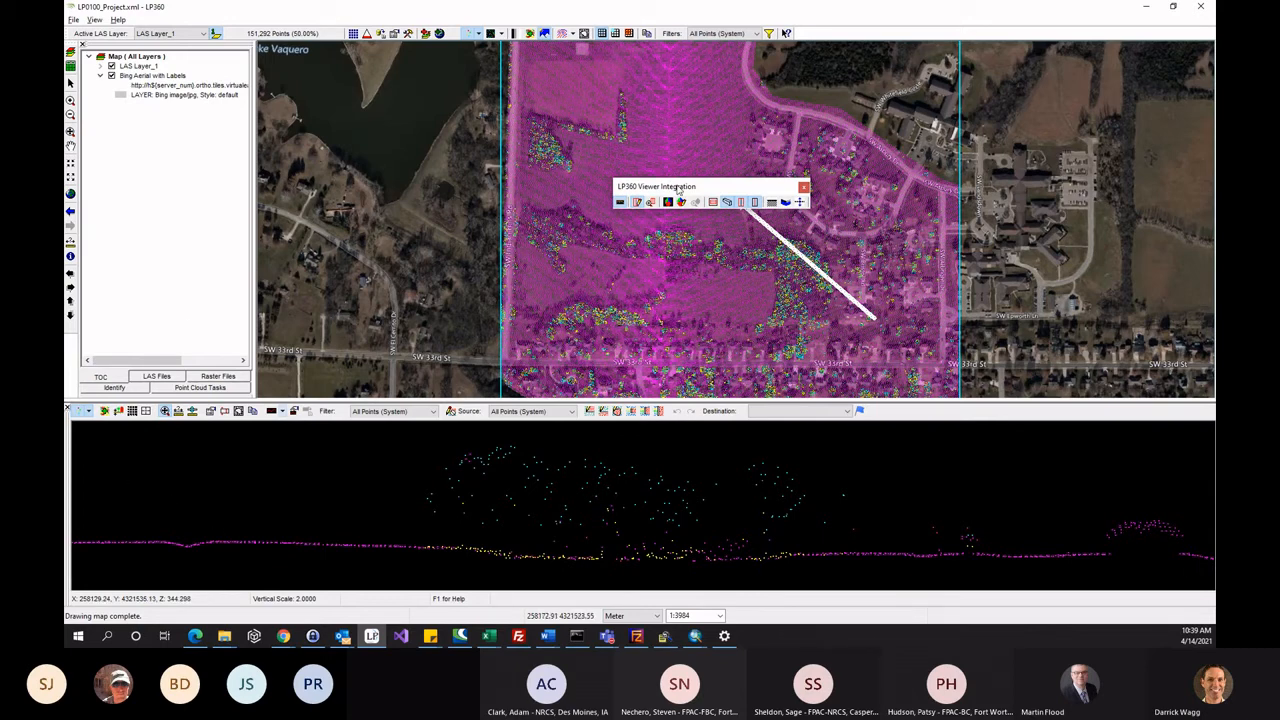
drag(678, 189, 681, 152)
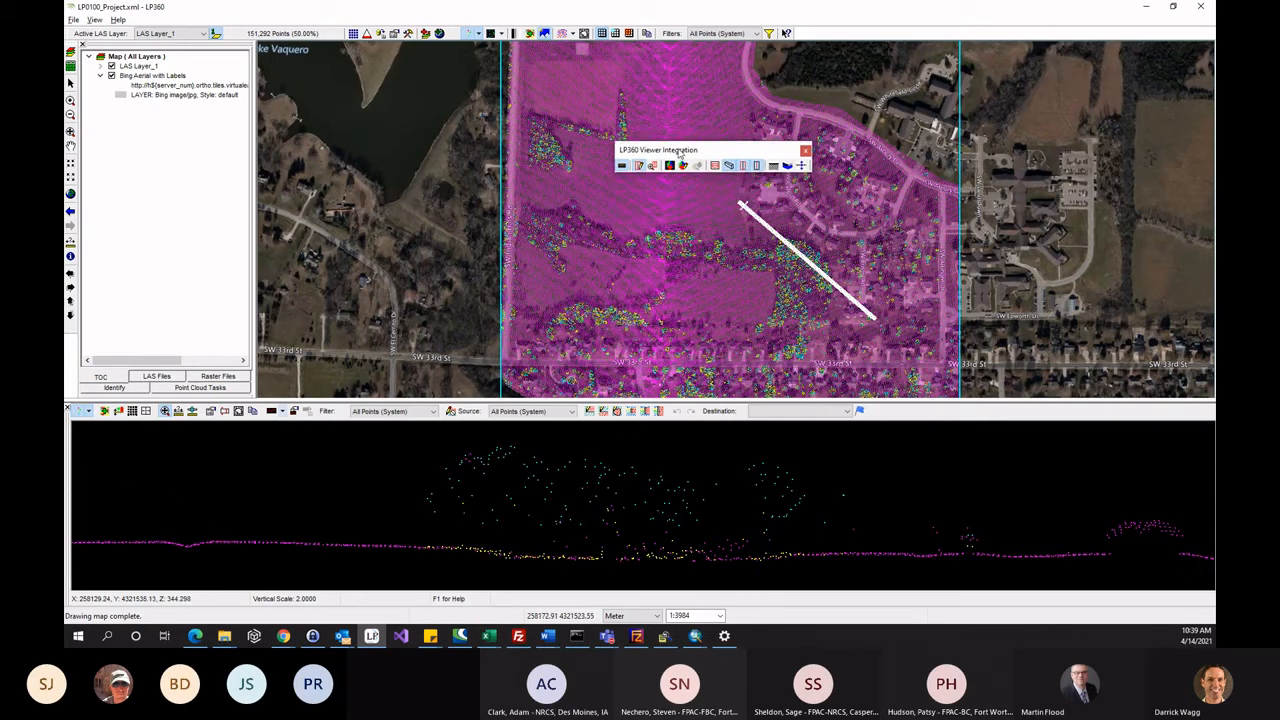
Restore the profile's point symbology that colours ground orange, vegetation green and buildings red, and switch to Word.
click(88, 412)
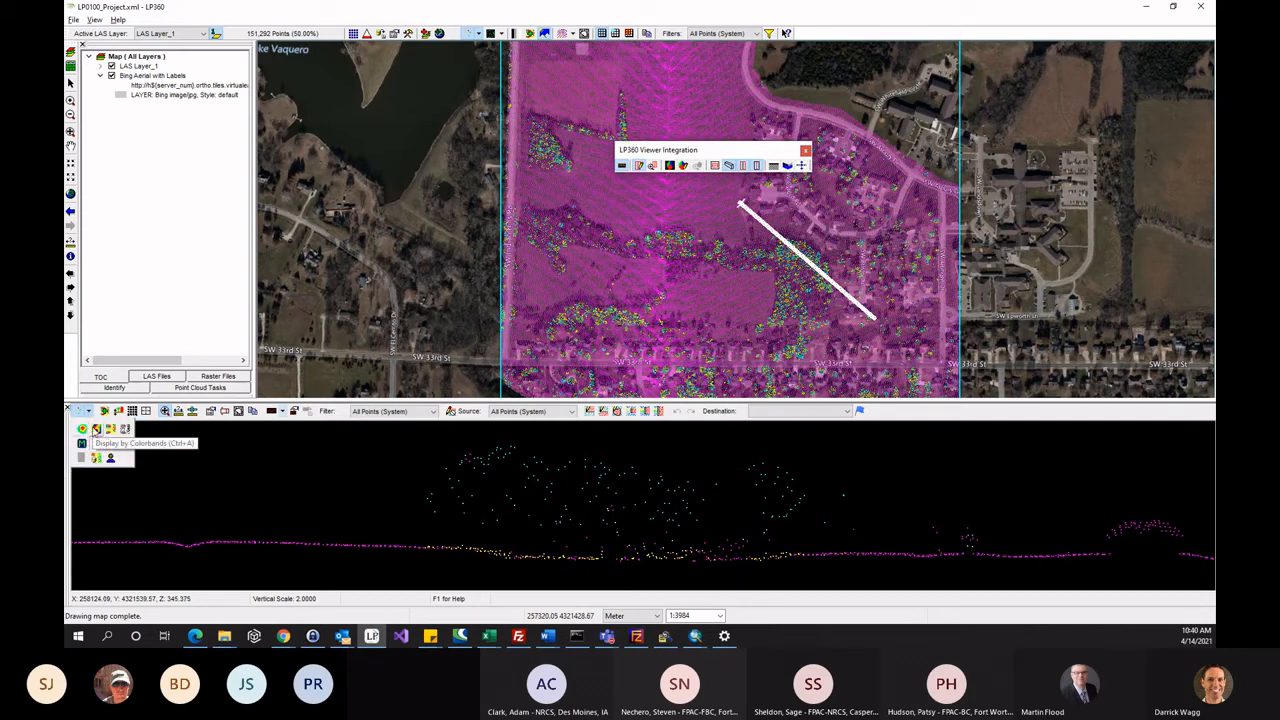
click(111, 430)
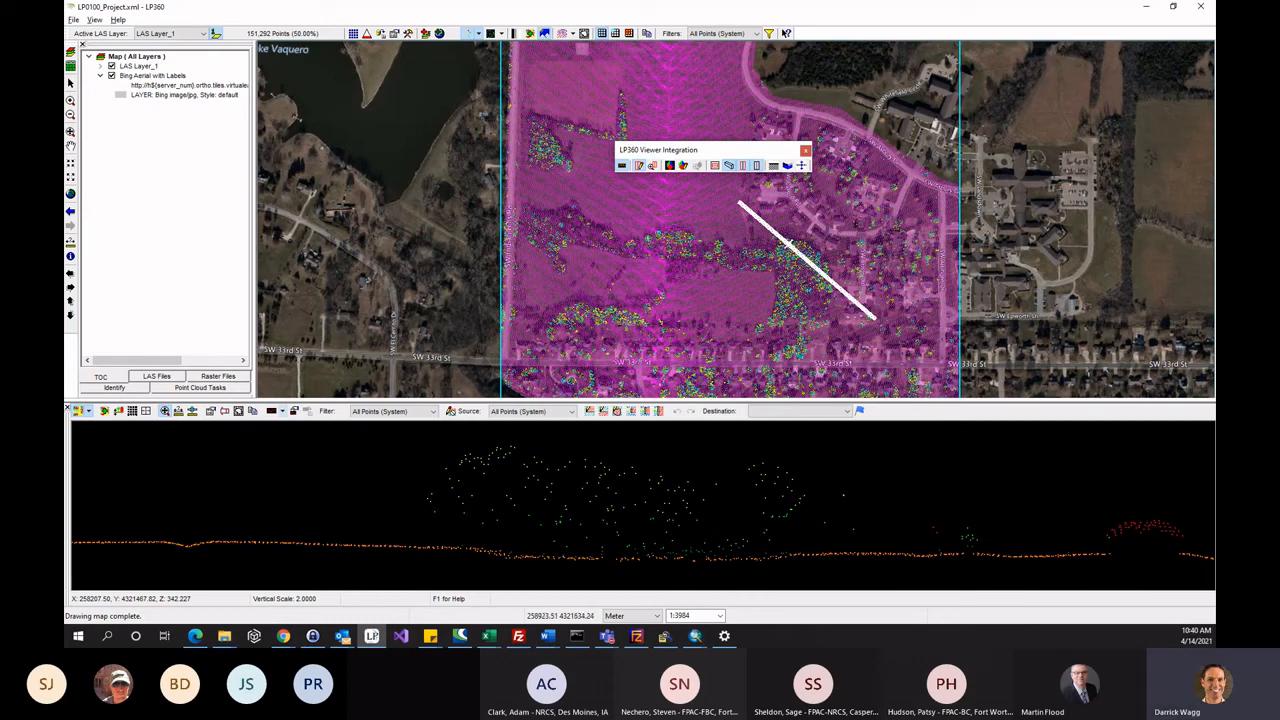
key(alt+Tab)
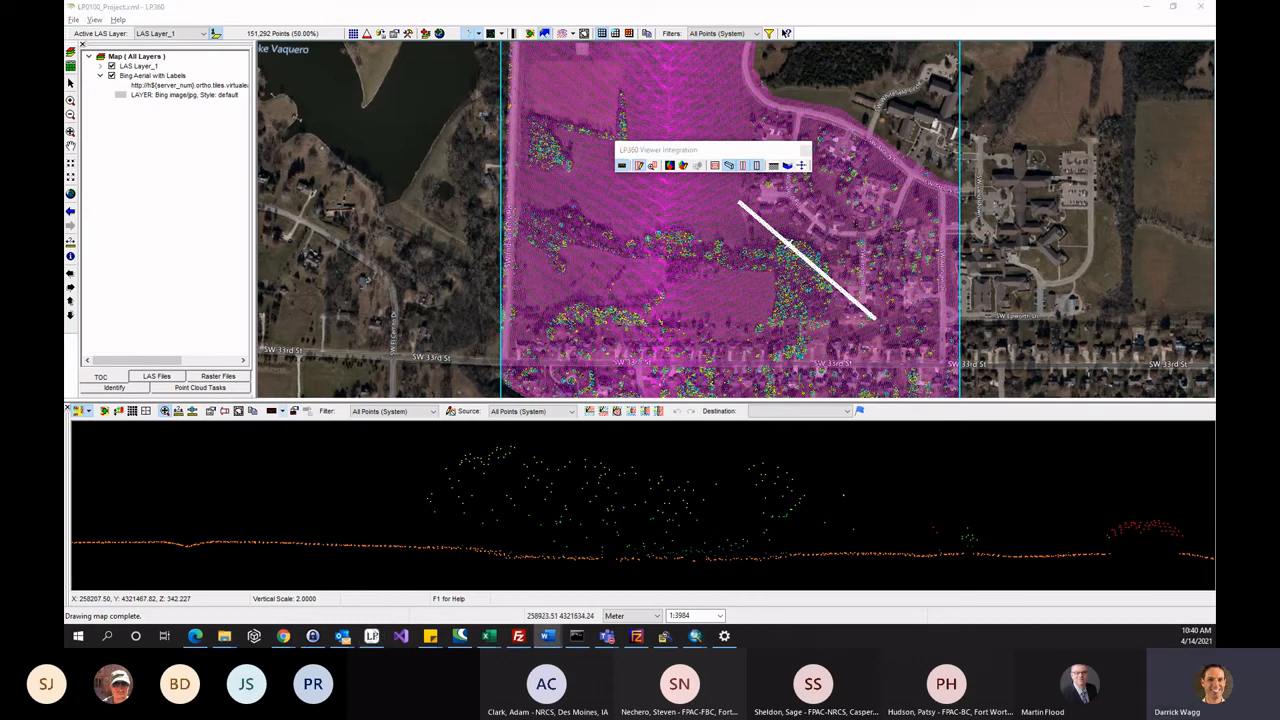